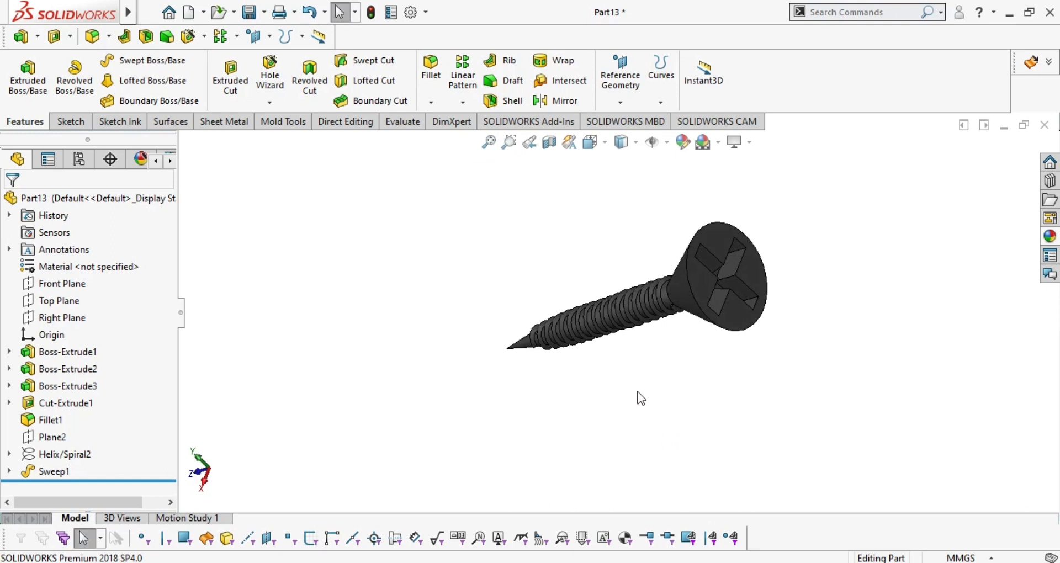
Create a new part and sketch a circle about 95 mm in diameter on the Front Plane, centred on the origin
key("ctrl+n")
left_click(615, 468)
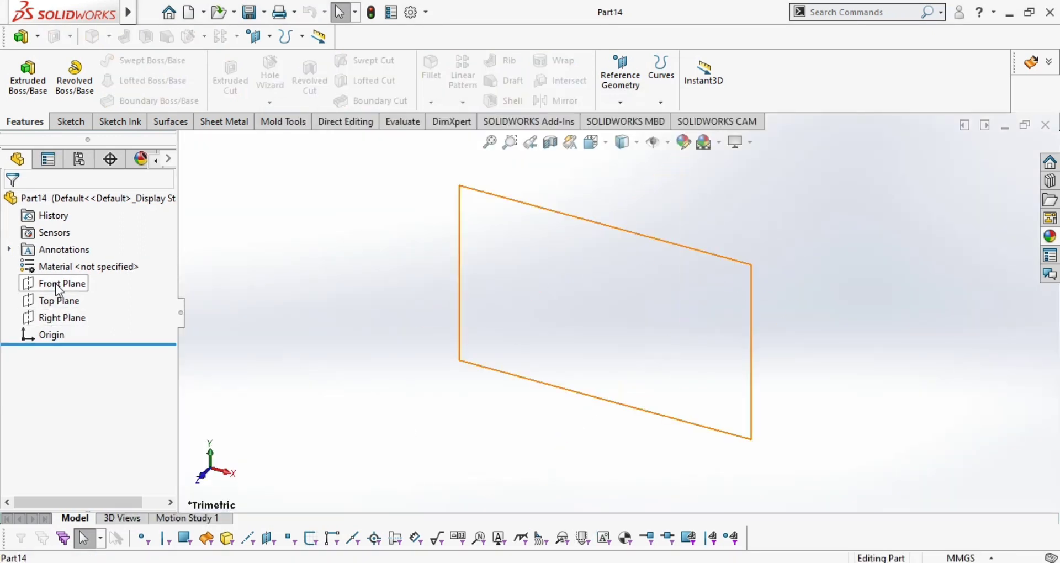
left_click(56, 283)
left_click(69, 261)
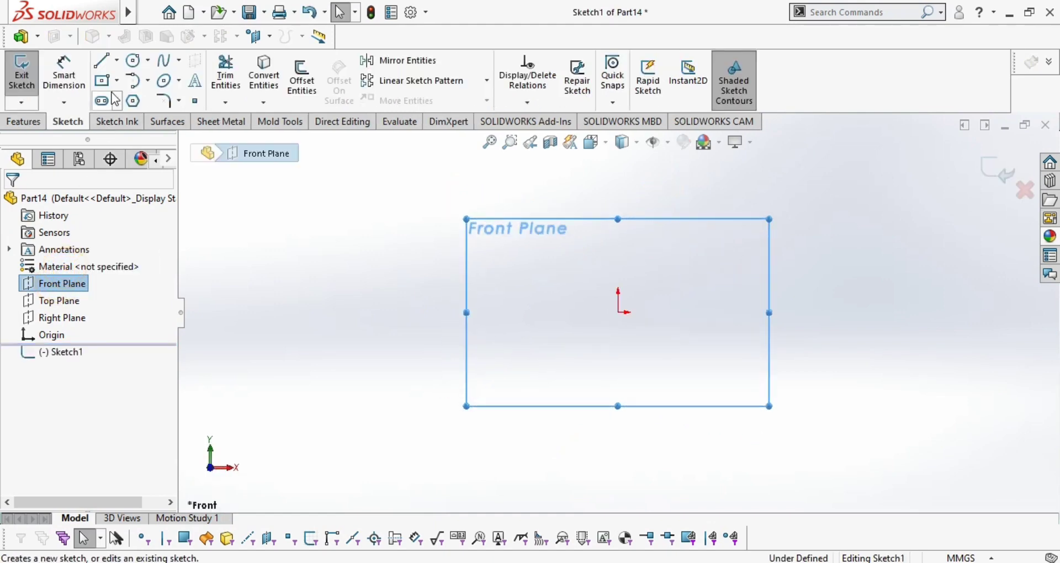
left_click(132, 60)
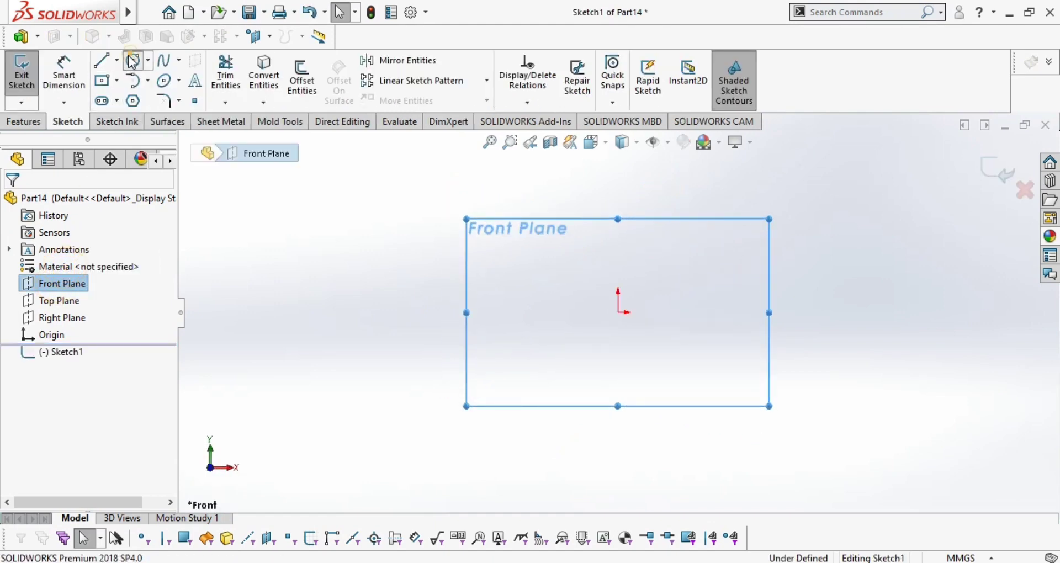
left_click(618, 313)
left_click(655, 386)
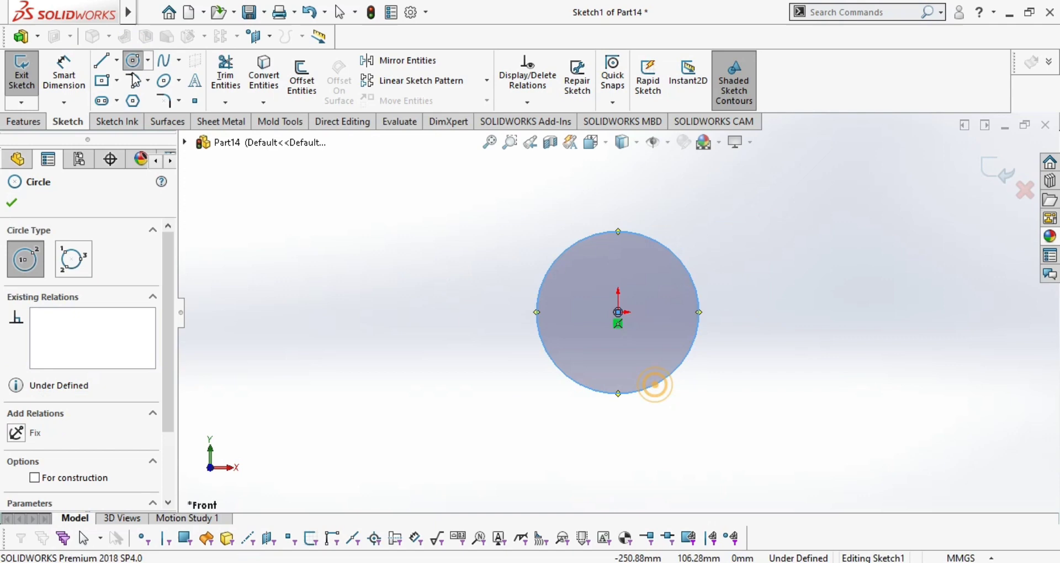
Dimension the circle's diameter and set it to 10 mm
left_click(53, 77)
left_click(540, 275)
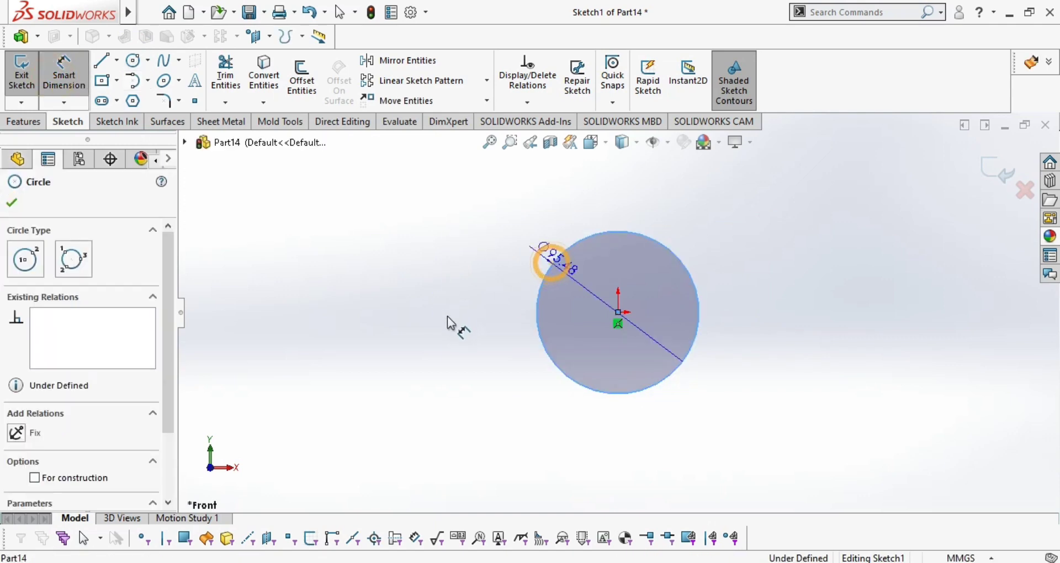
left_click(447, 317)
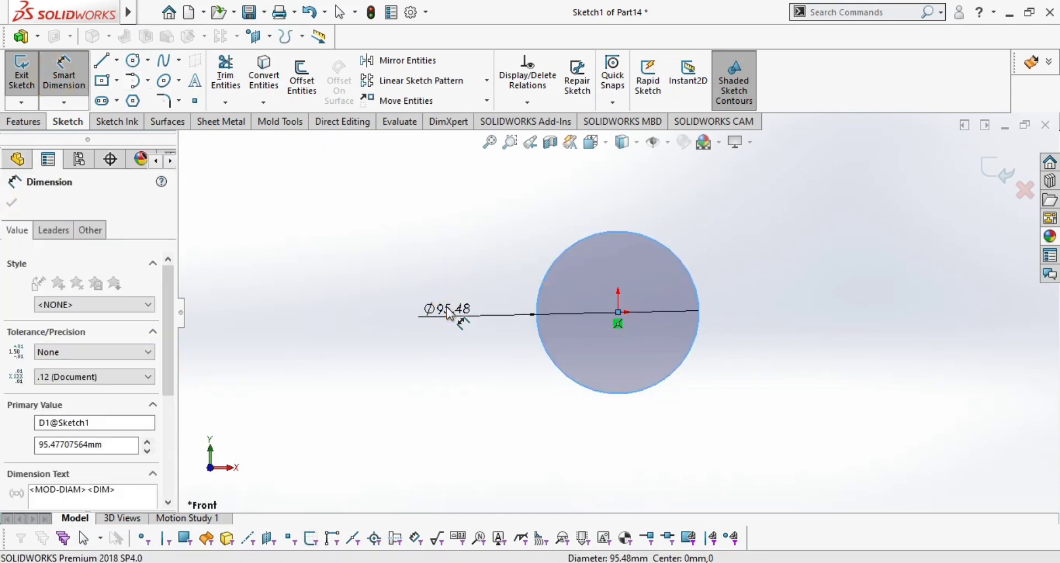
type("100")
key("Return")
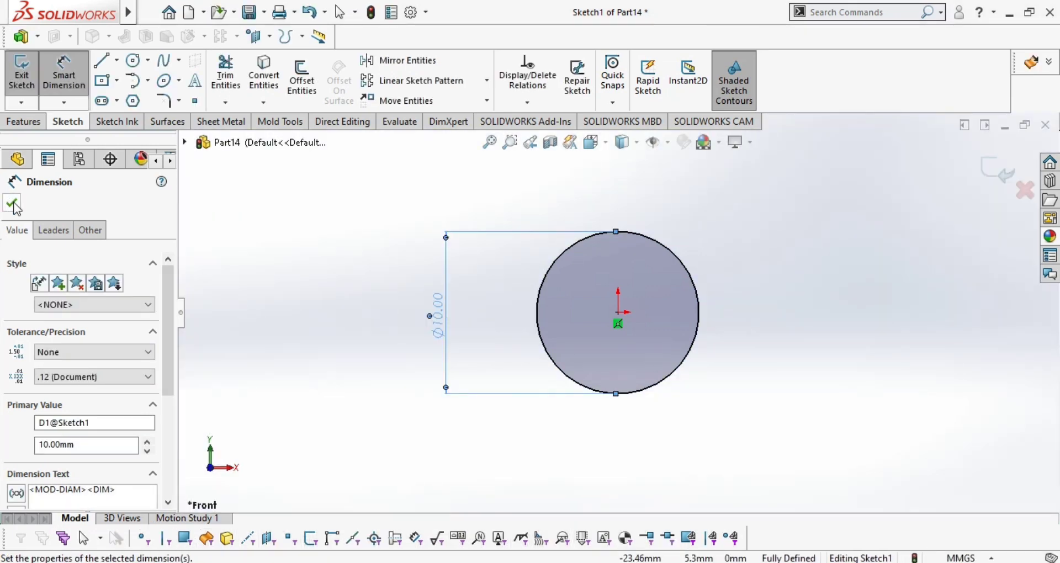
left_click(11, 203)
key("Escape")
Extrude the circle 40 mm as a blind boss to form the screw's cylindrical shank
left_click(679, 340)
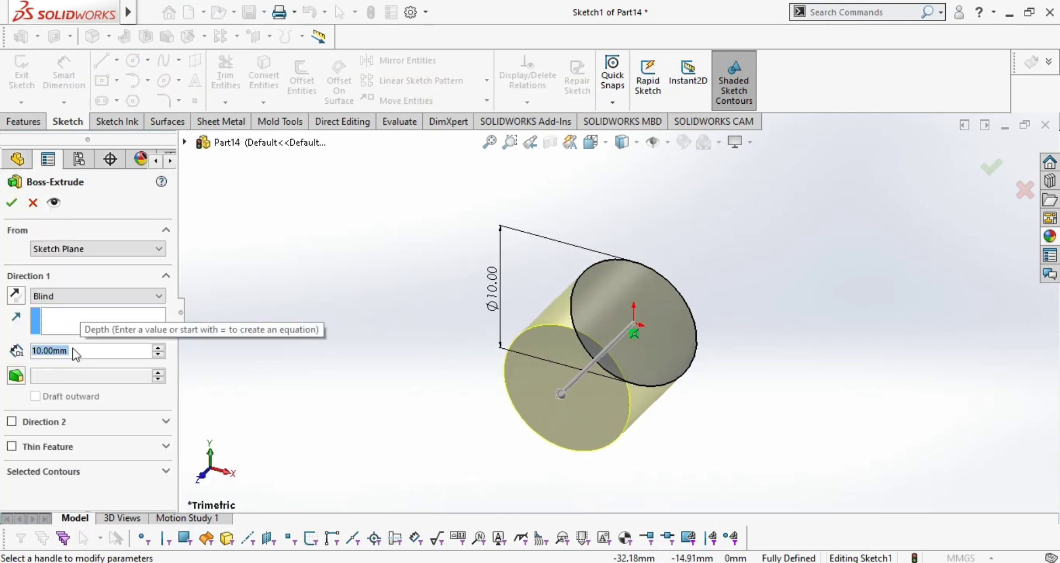
type("40")
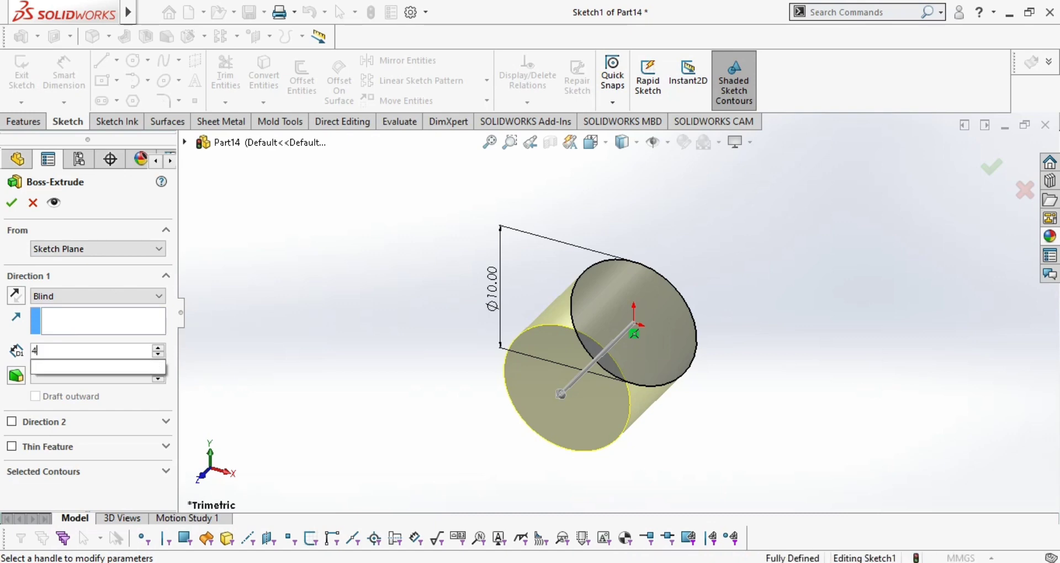
key("Return")
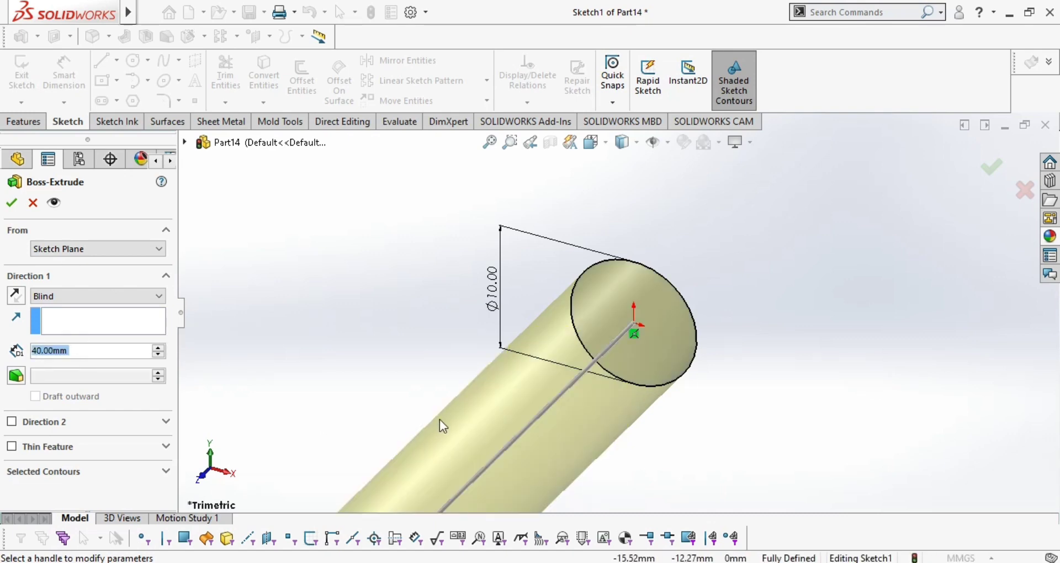
scroll(439, 419, "up", 4)
left_click(11, 202)
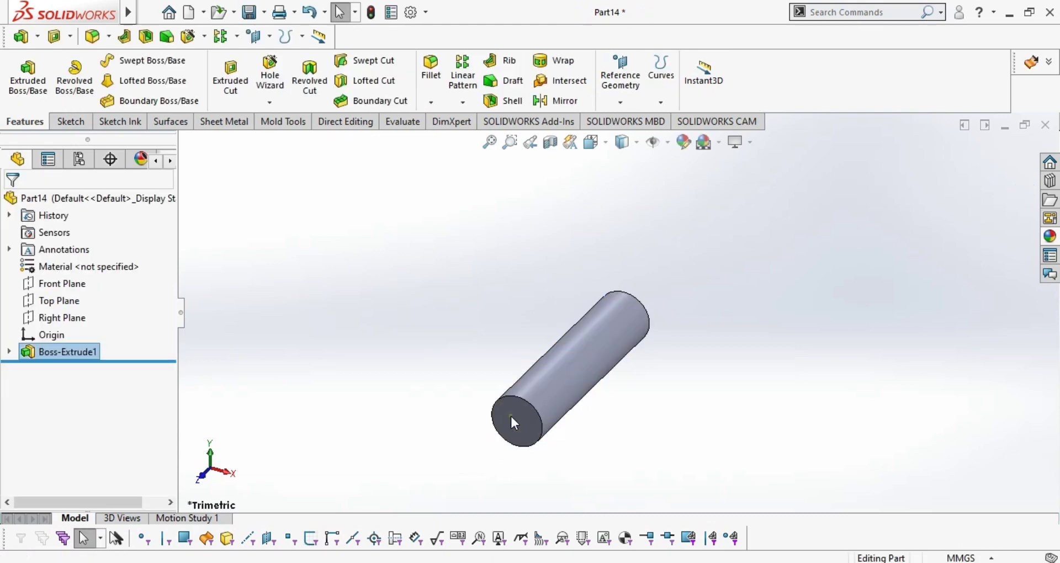
Open a sketch on the cylinder's front end face and convert its circular edge into a sketch circle
left_click(510, 415)
left_click(579, 370)
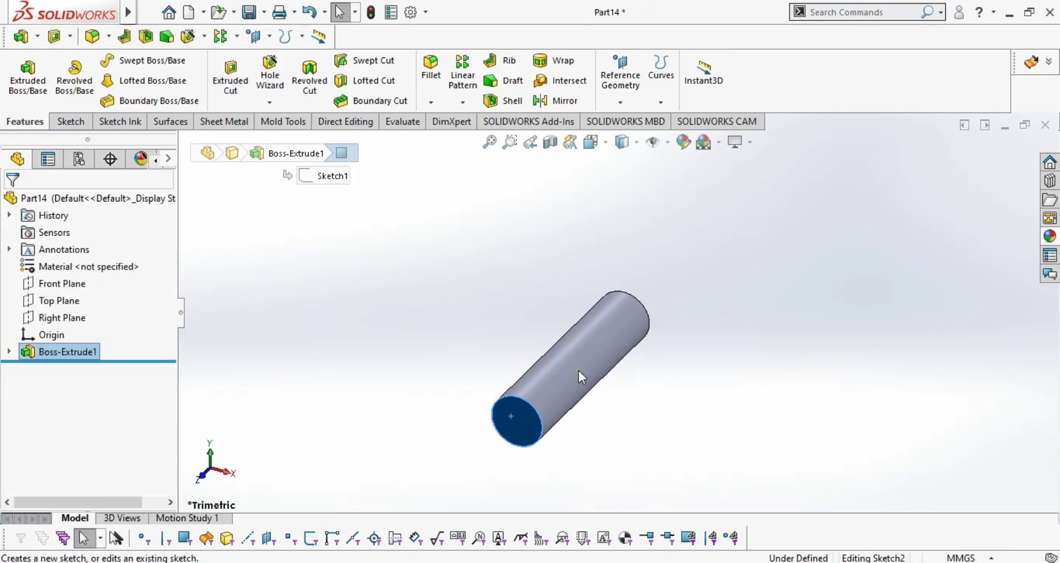
left_click(264, 74)
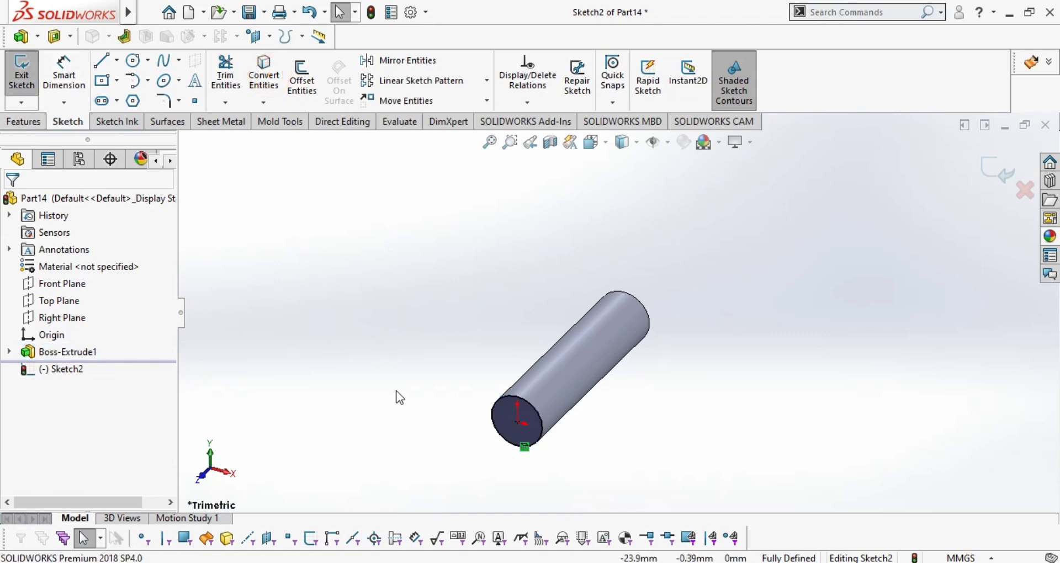
Start a boss extrusion of the converted circle with a 10 mm depth and enable draft
left_click(21, 32)
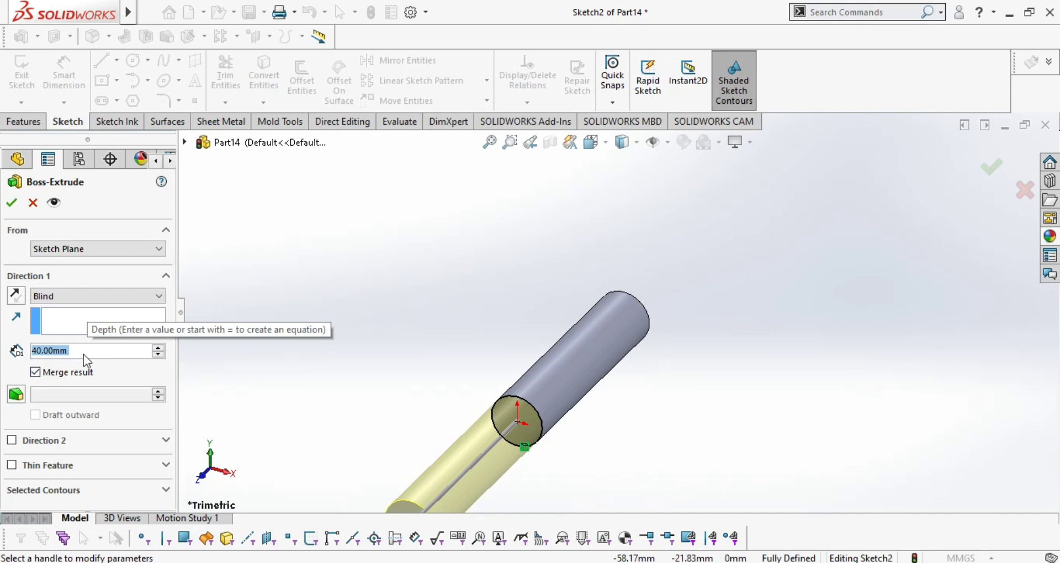
type("10")
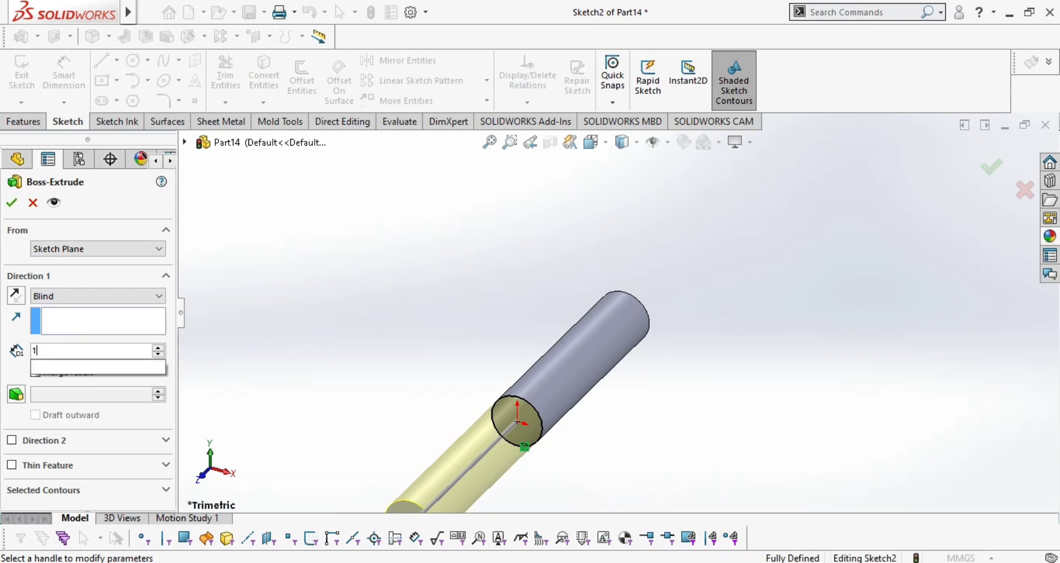
key("Return")
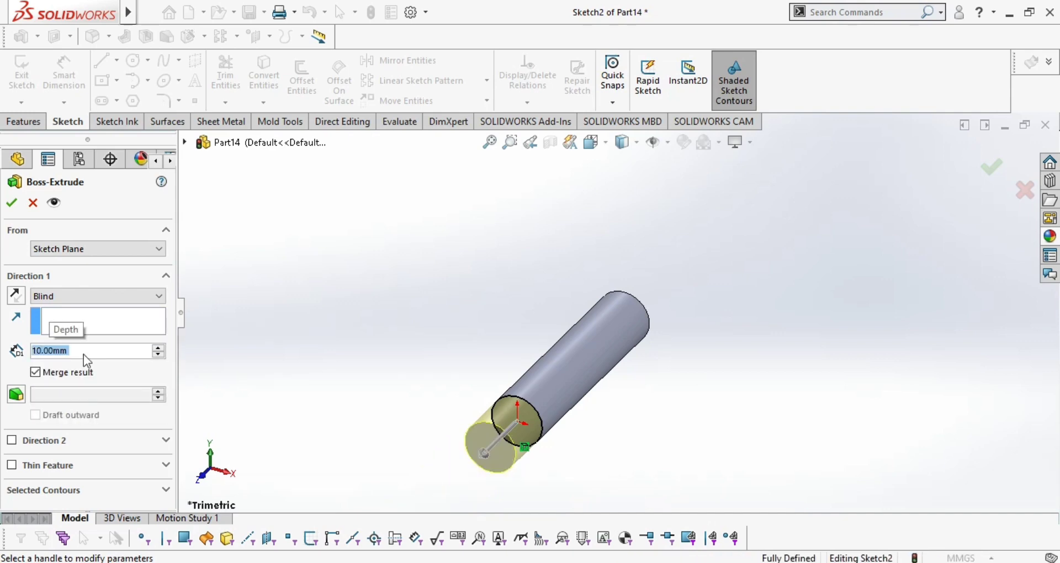
left_click(15, 395)
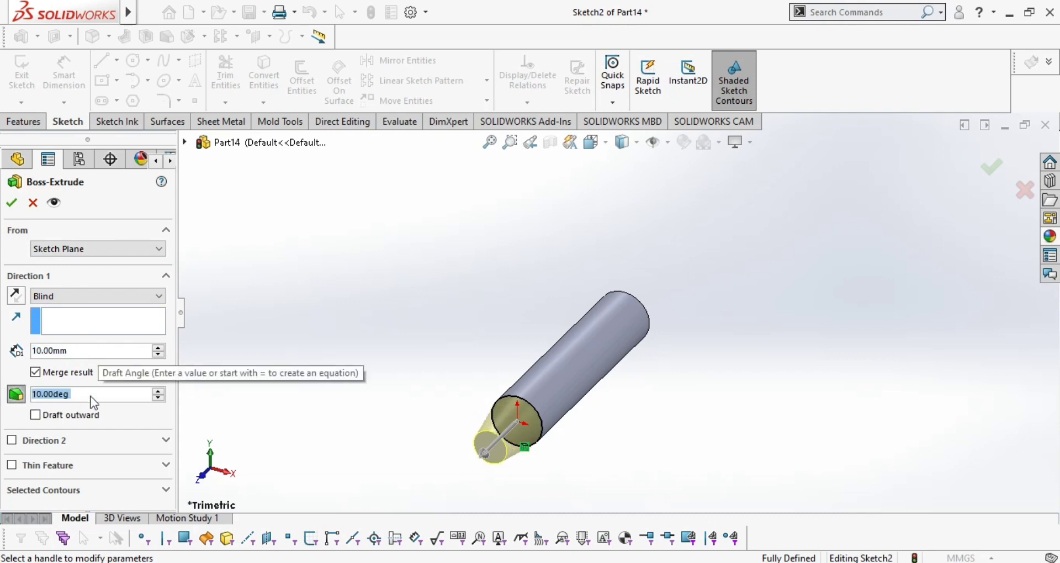
Try draft angles of 12 and 30 degrees and a 30 mm depth on the tip extrusion
type("12")
key("Return")
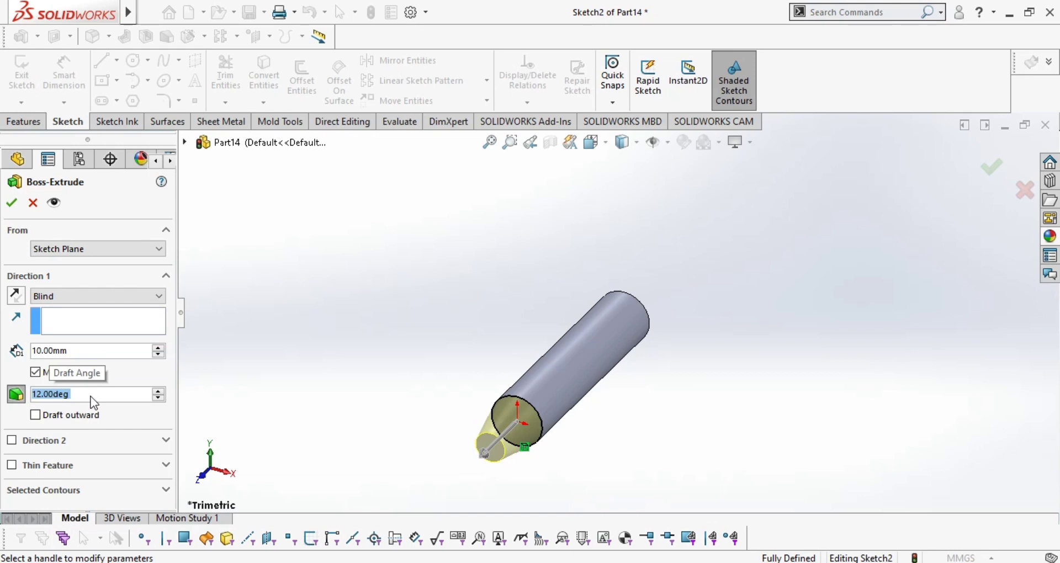
type("30")
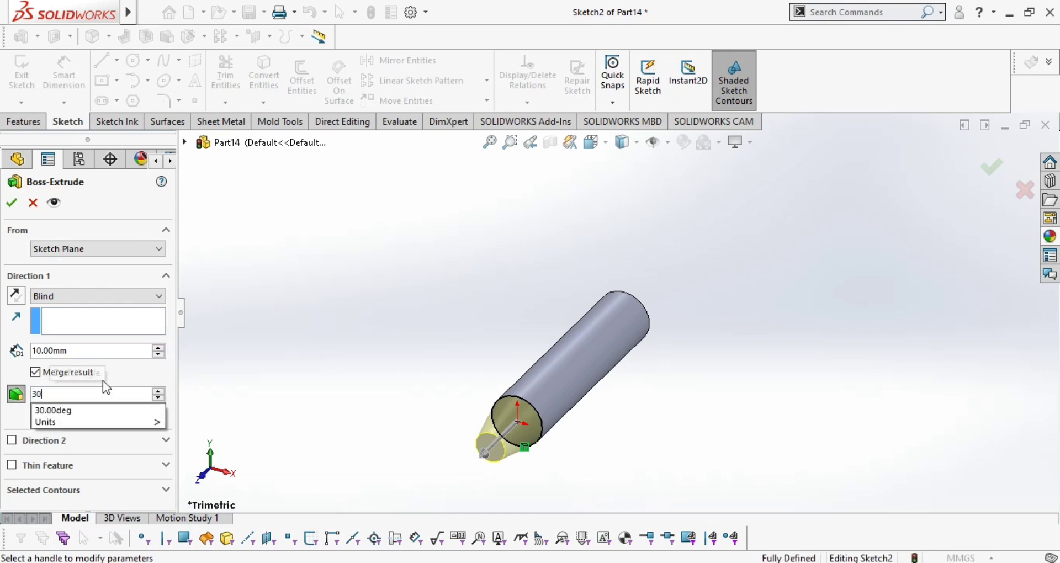
key("Return")
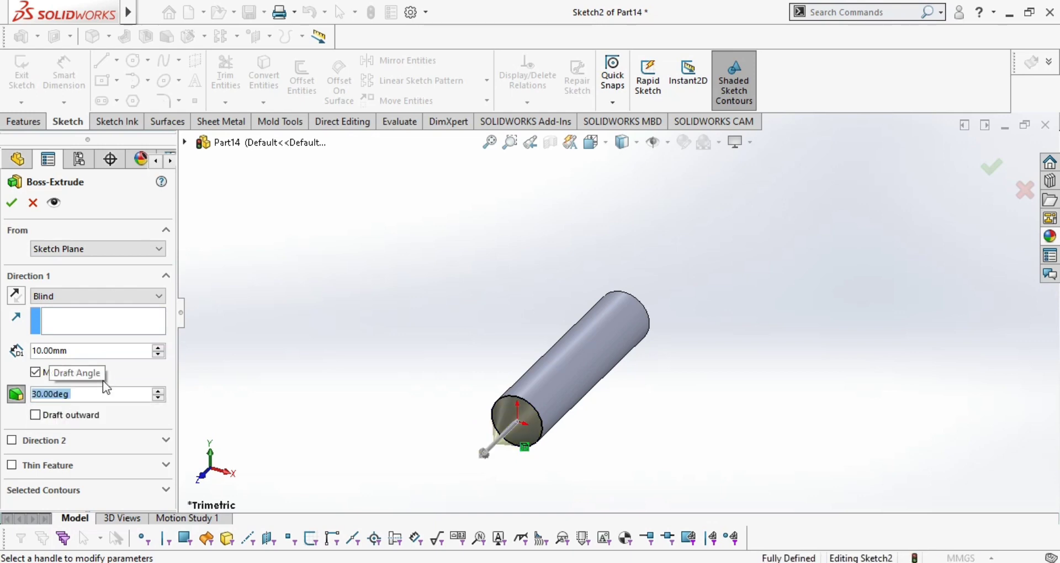
left_click(159, 348)
left_click(158, 348)
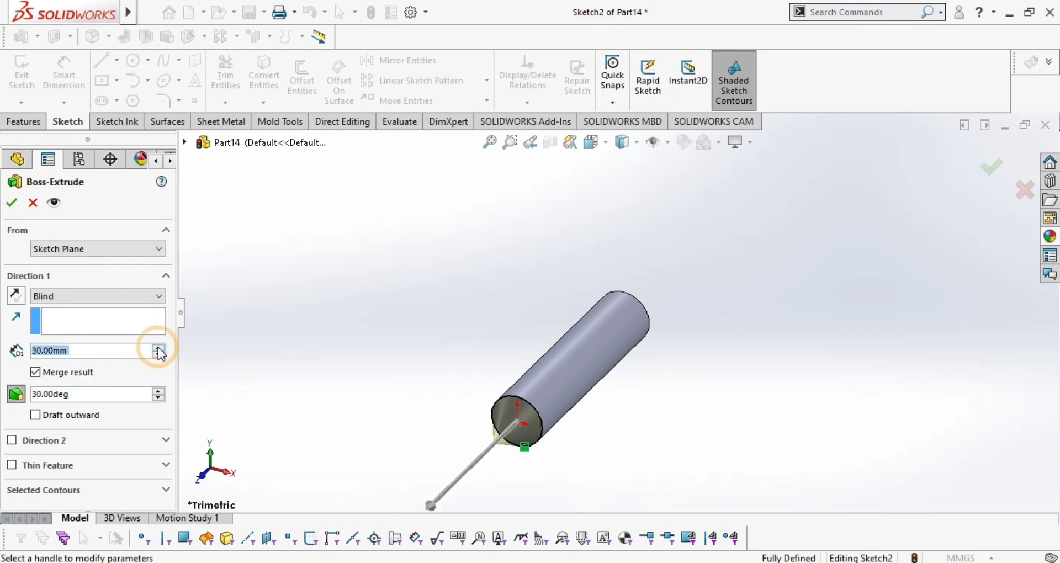
left_click(158, 354)
left_click(159, 355)
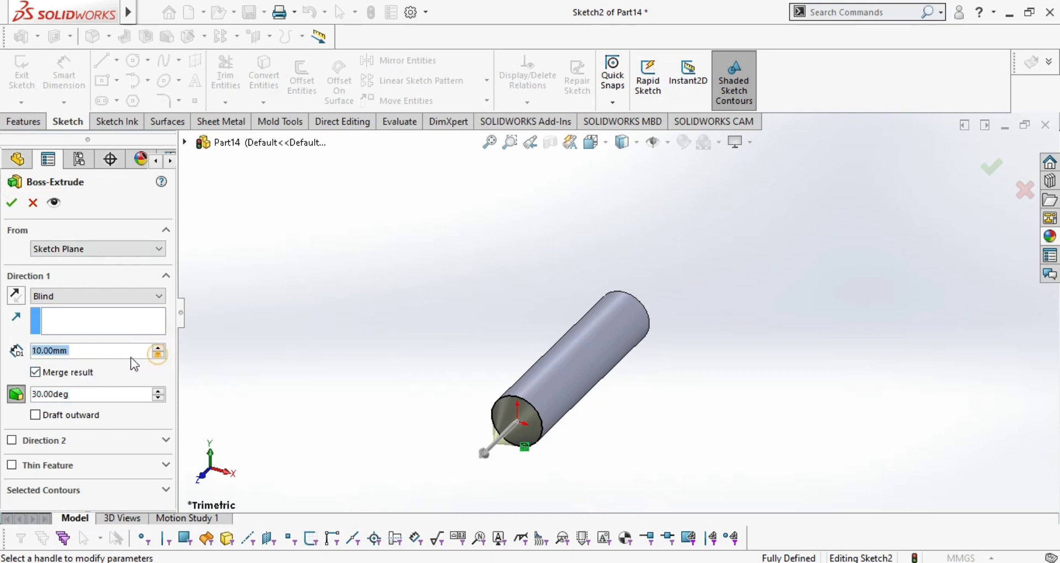
Set the tip extrusion's depth to 40 mm and its draft angle to 13 degrees, and complete the pointed tip
left_click(127, 353)
type("40")
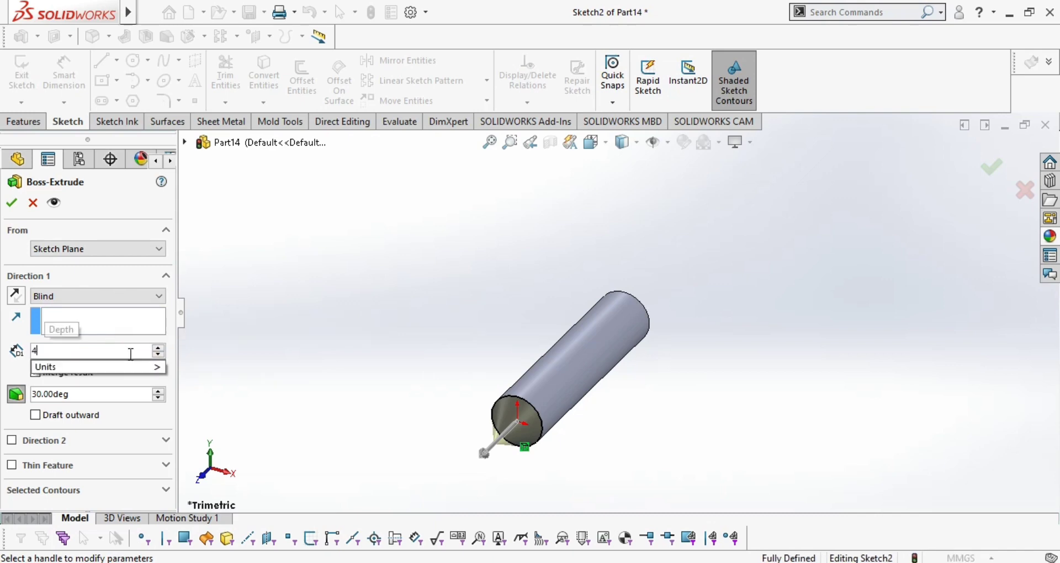
key("Return")
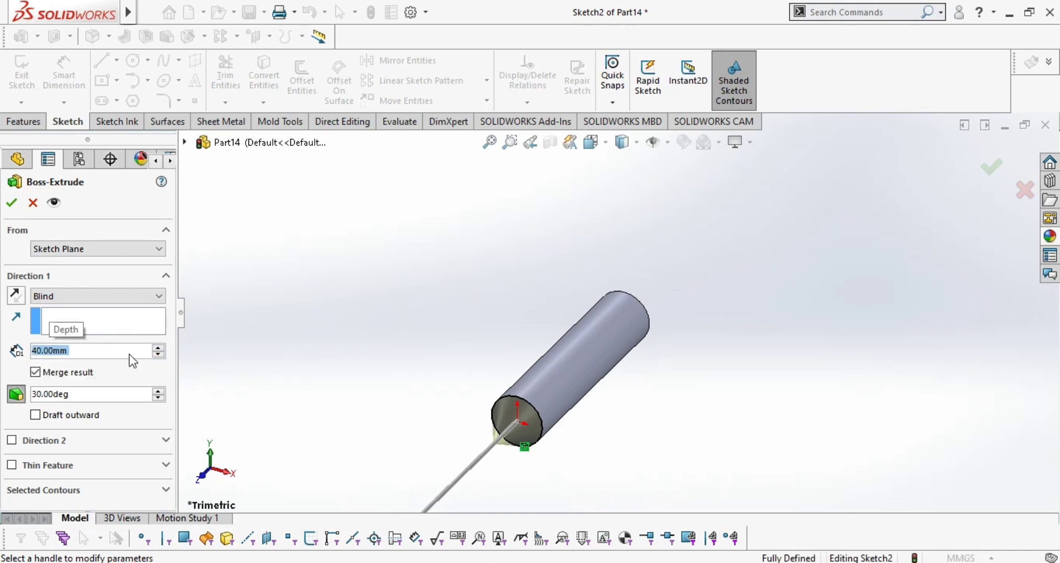
left_click(115, 394)
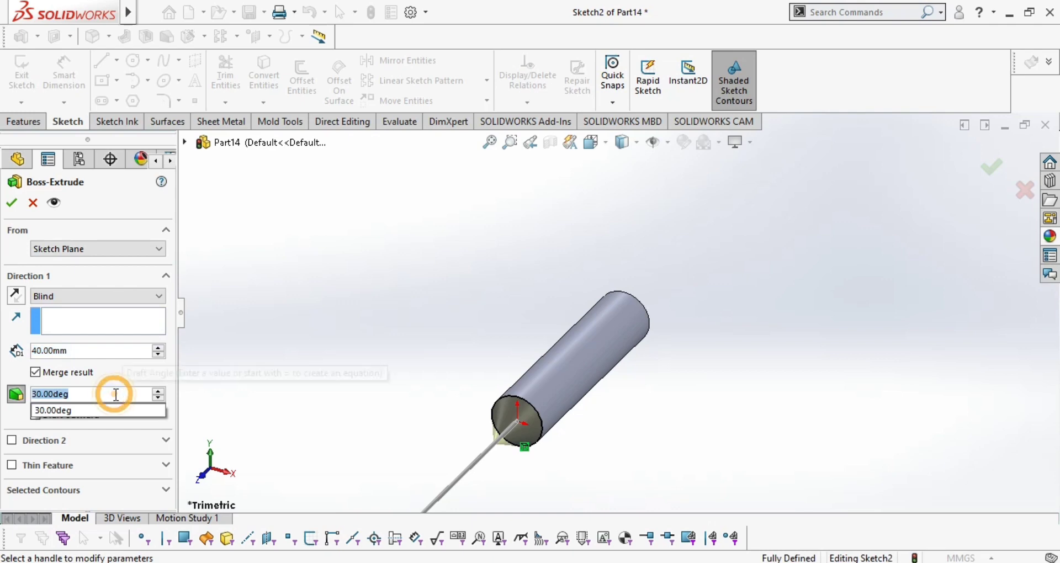
type("13")
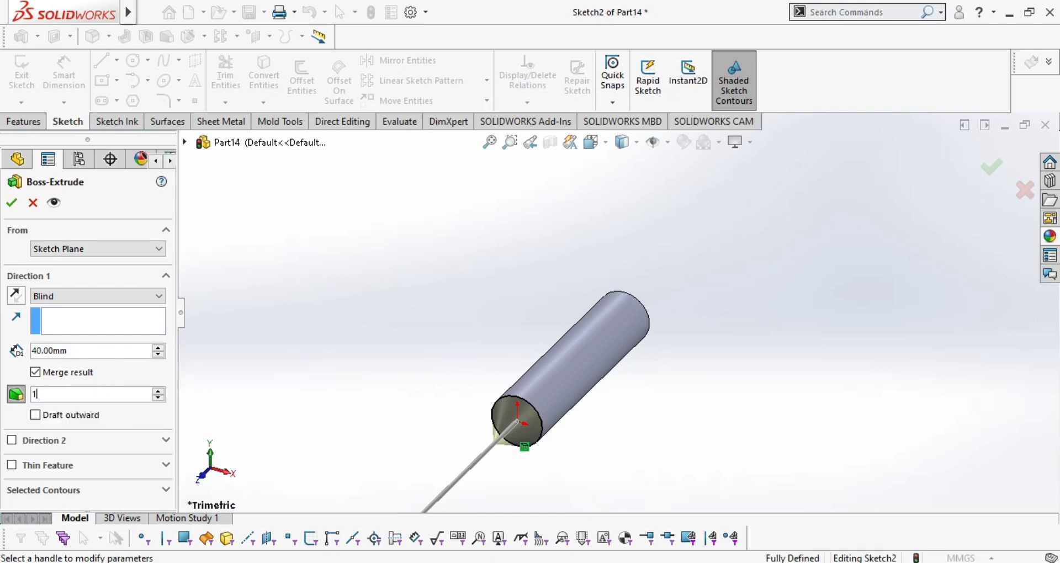
key("Return")
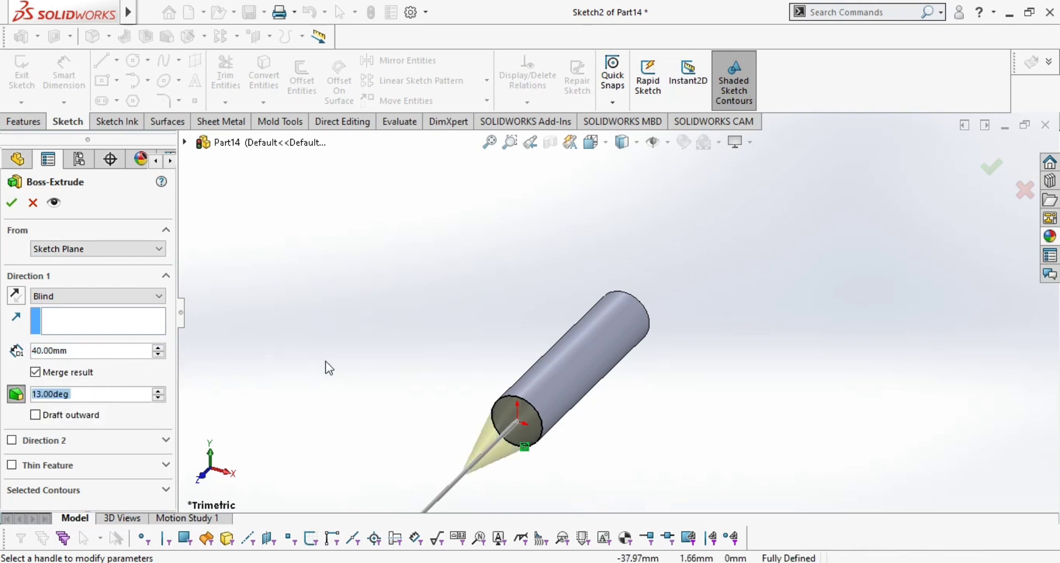
middle_click_drag(409, 433, 456, 452)
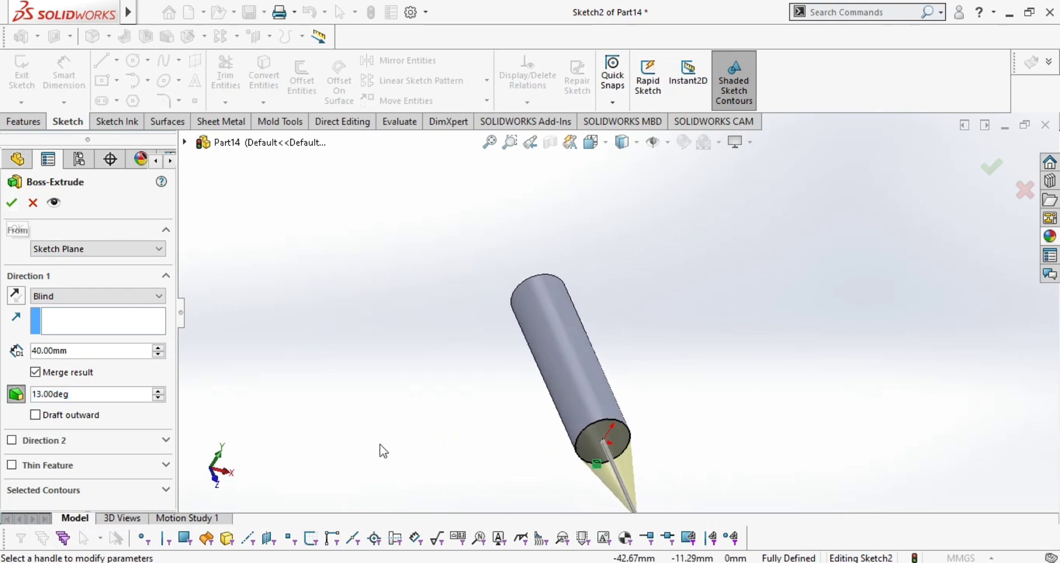
left_click(10, 204)
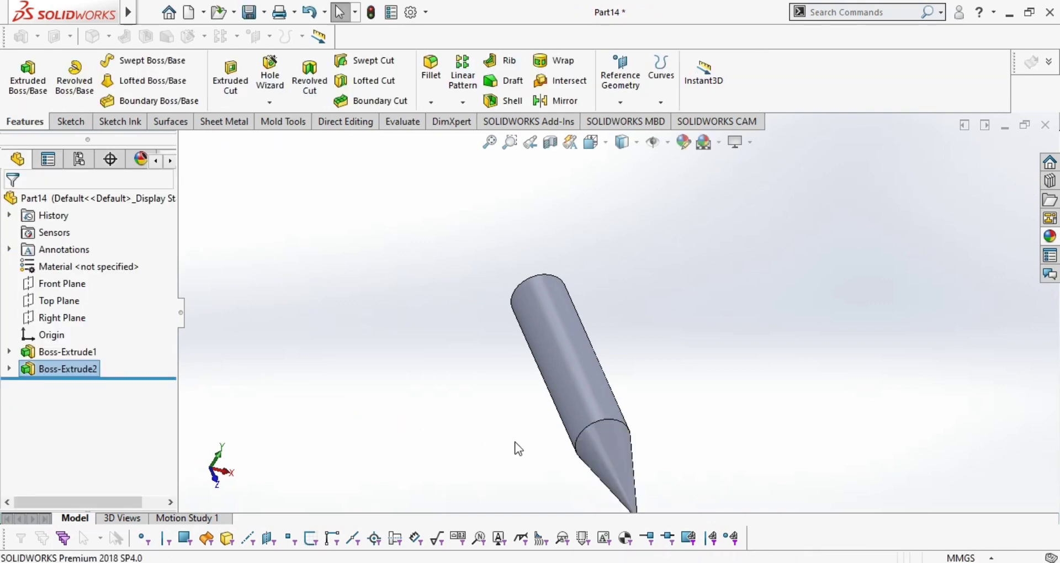
Open a sketch on the cylinder's end face opposite the tip and convert its circular edge
mouse_move(518, 449)
middle_mouse_down()
mouse_move(638, 492)
mouse_move(599, 422)
mouse_move(552, 446)
mouse_move(565, 347)
middle_mouse_up()
left_click(568, 343)
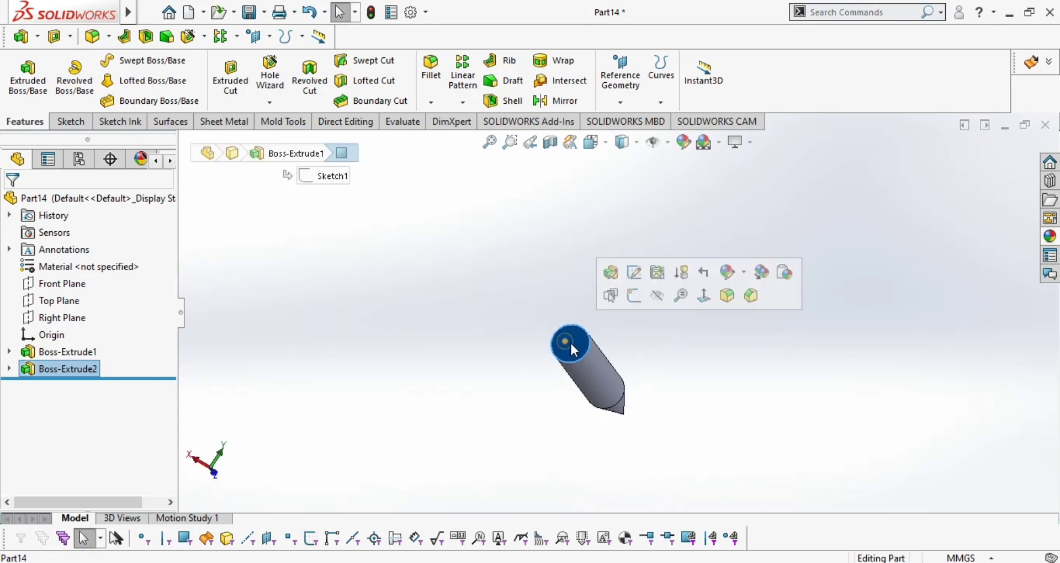
left_click(638, 299)
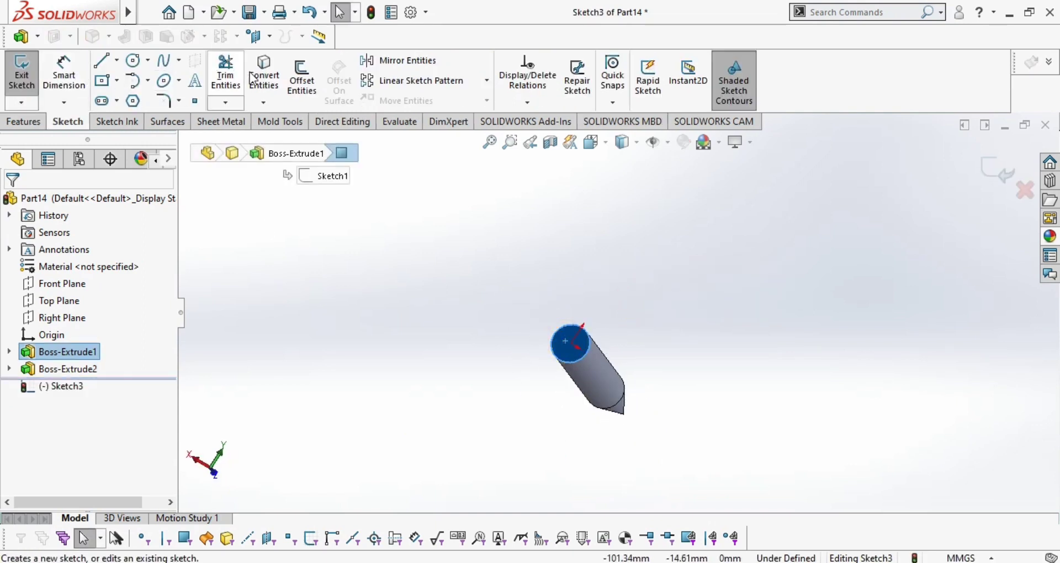
left_click(252, 78)
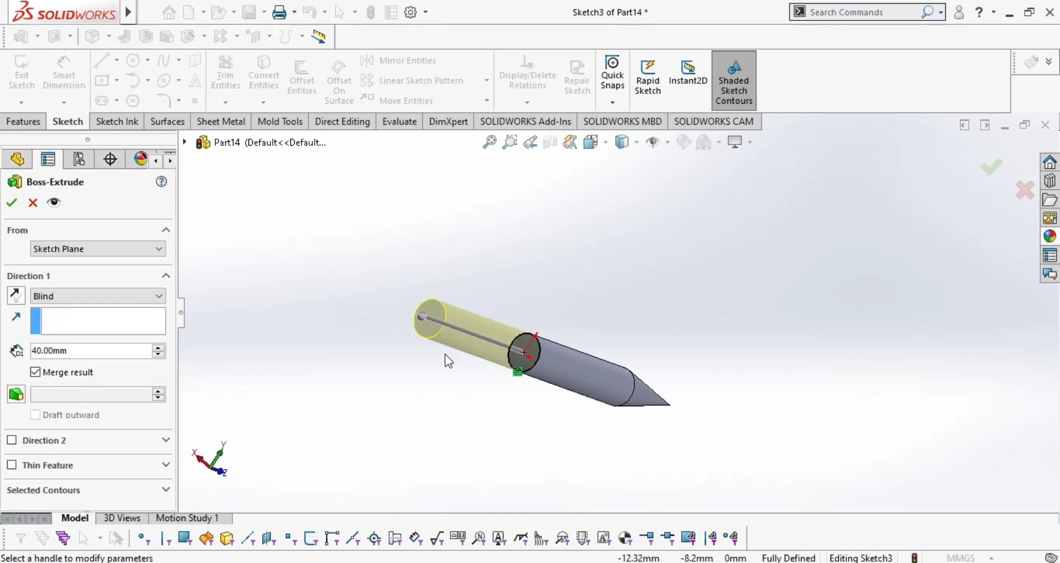
Set the head extrusion's depth to 20 mm and apply a 30-degree outward draft
double_click(81, 353)
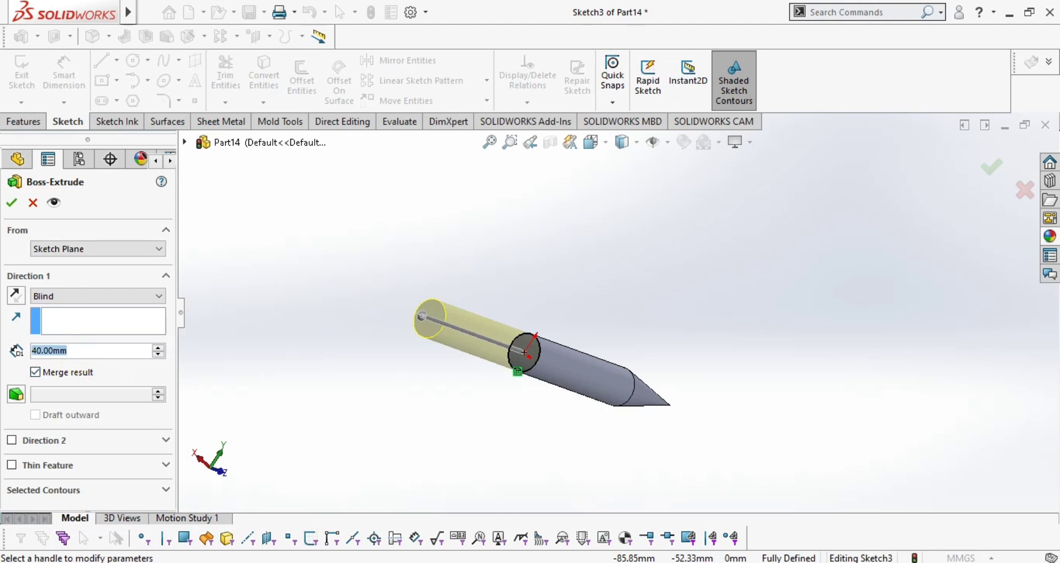
type("20")
key("Return")
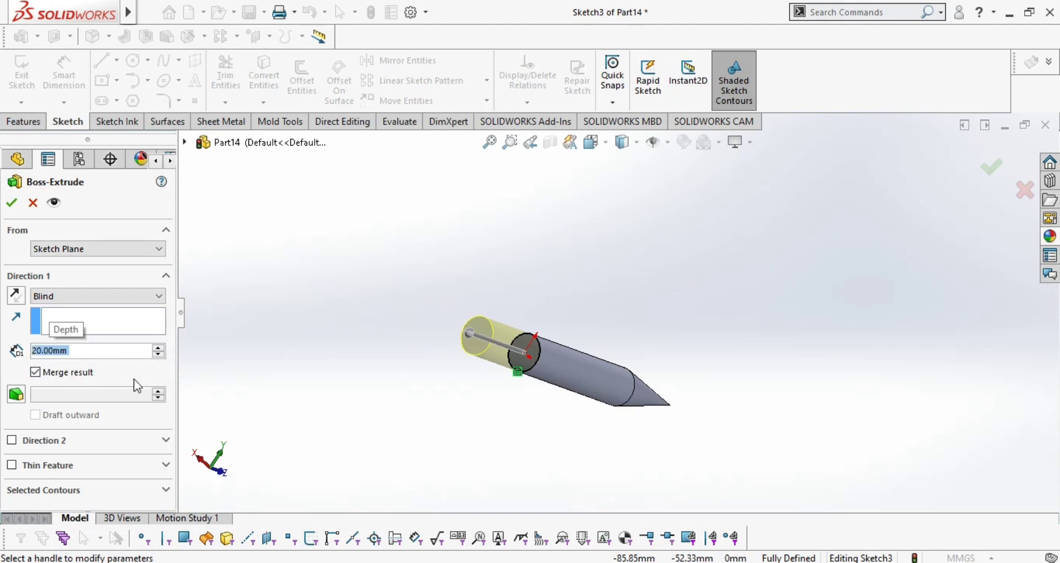
left_click(16, 394)
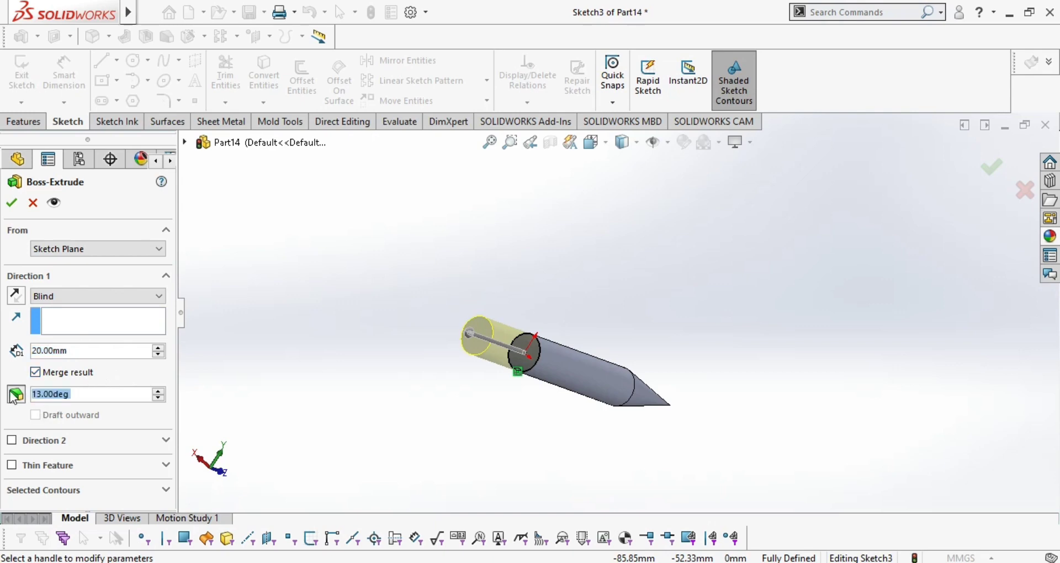
type("30")
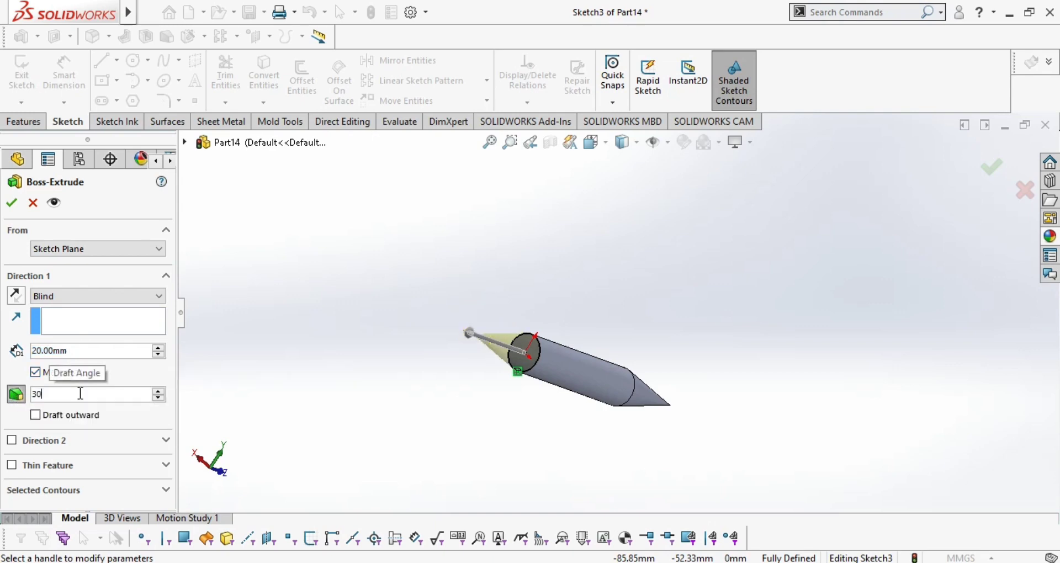
key("Return")
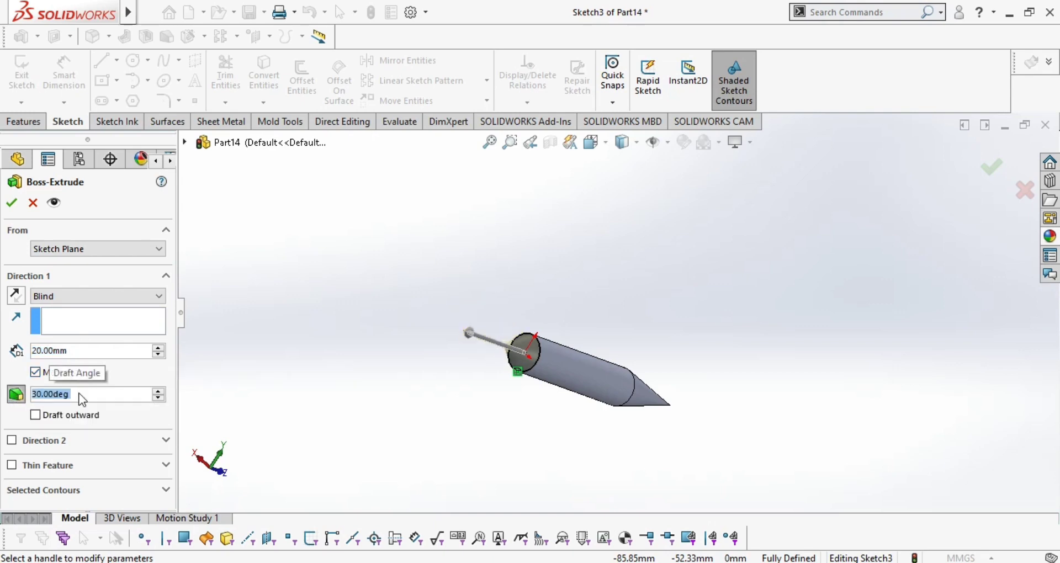
left_click(41, 416)
middle_click_drag(366, 386, 464, 467)
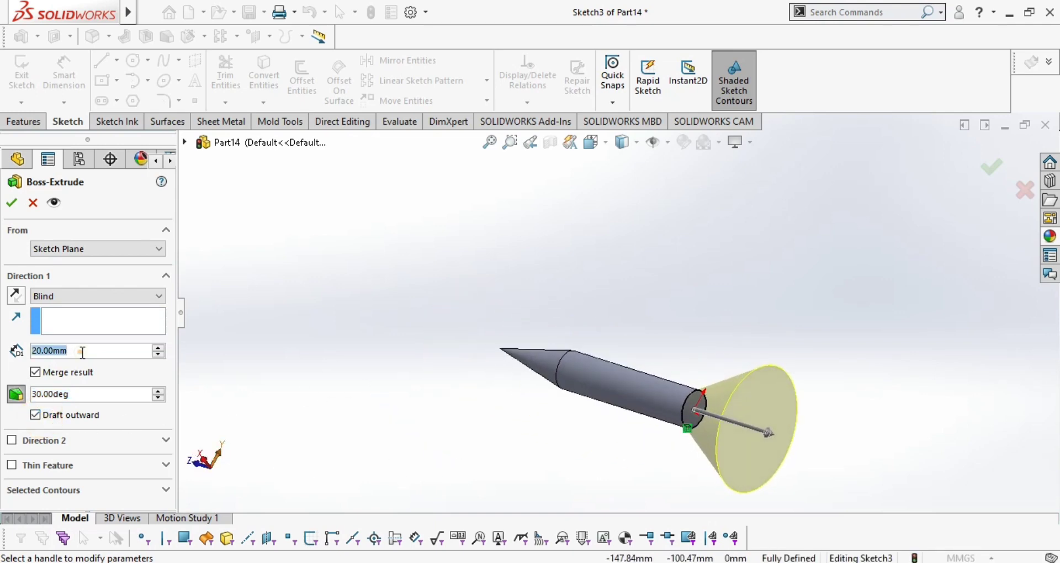
Try a 10 mm depth on the head extrusion, set it to 15 mm and complete the tapered head
type("10")
key("Return")
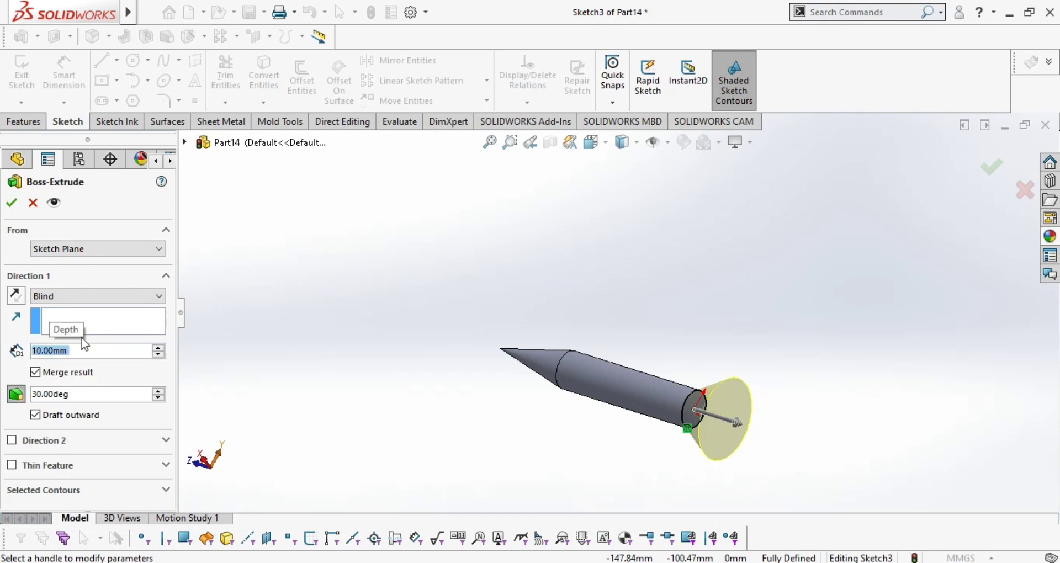
type("15")
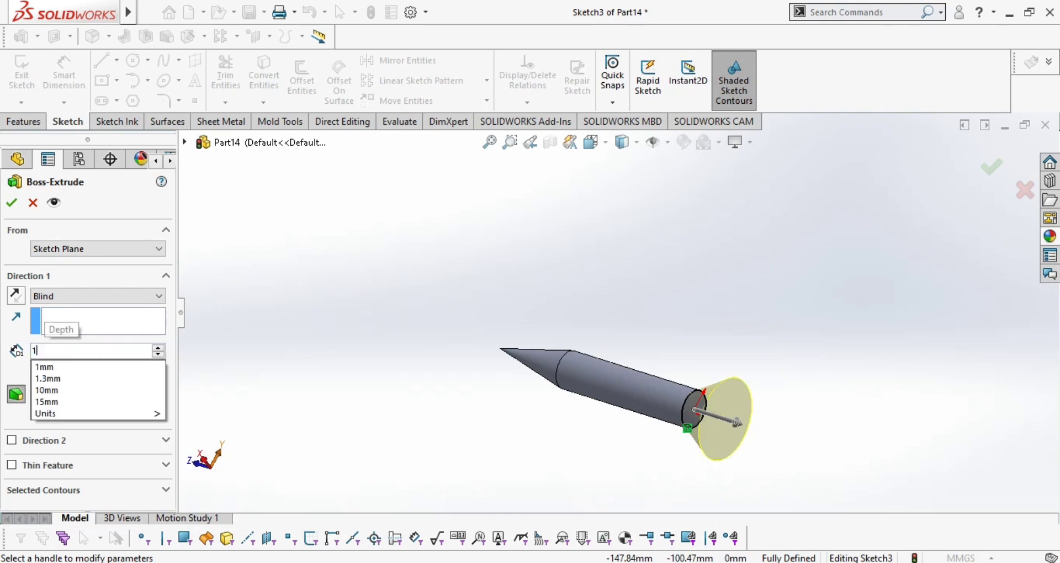
key("Return")
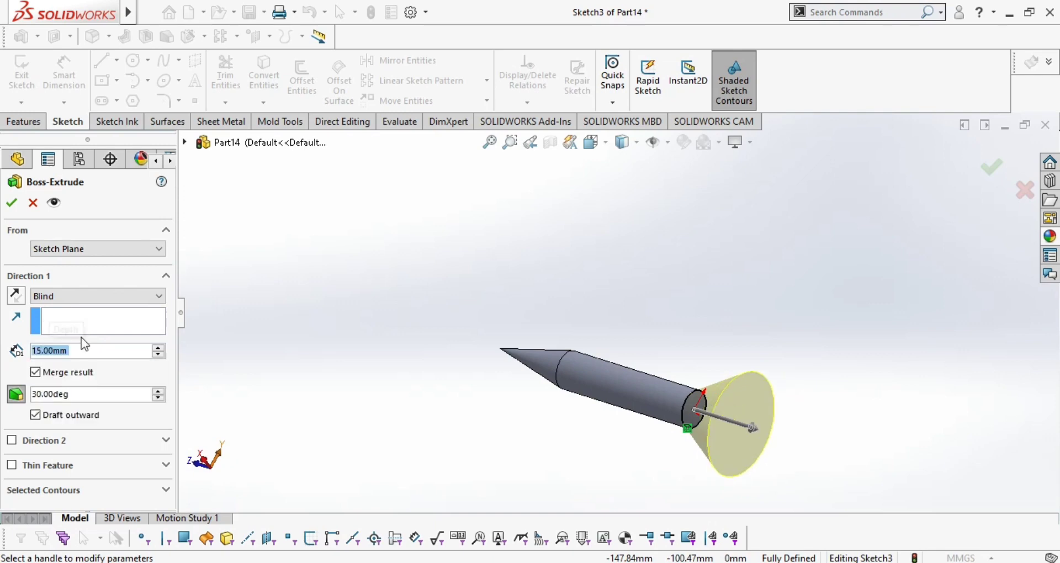
left_click(11, 202)
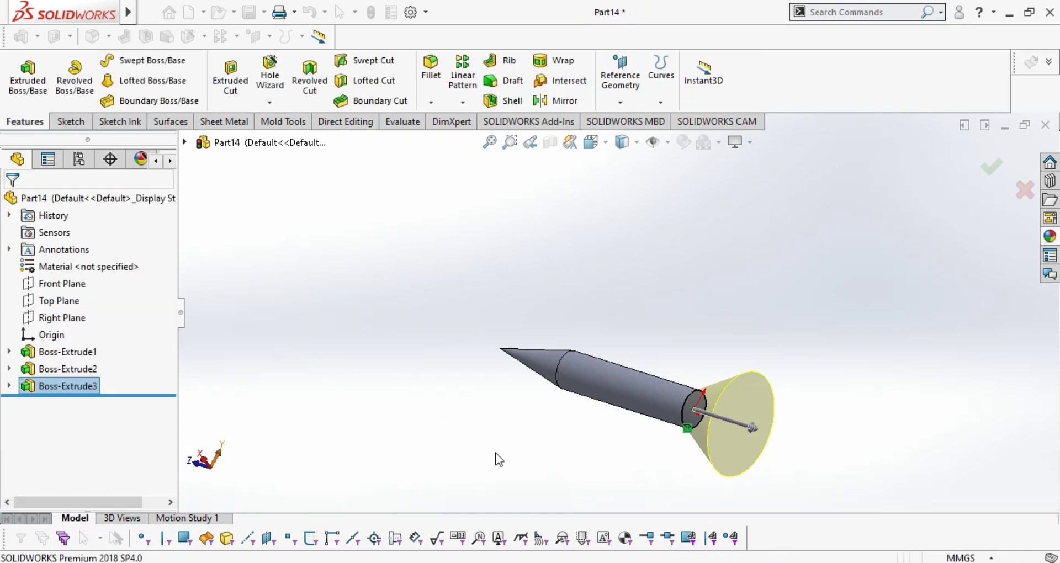
Start a fillet on the circular edge between the tip and the shank with a 50 mm radius
middle_click_drag(495, 453, 524, 464)
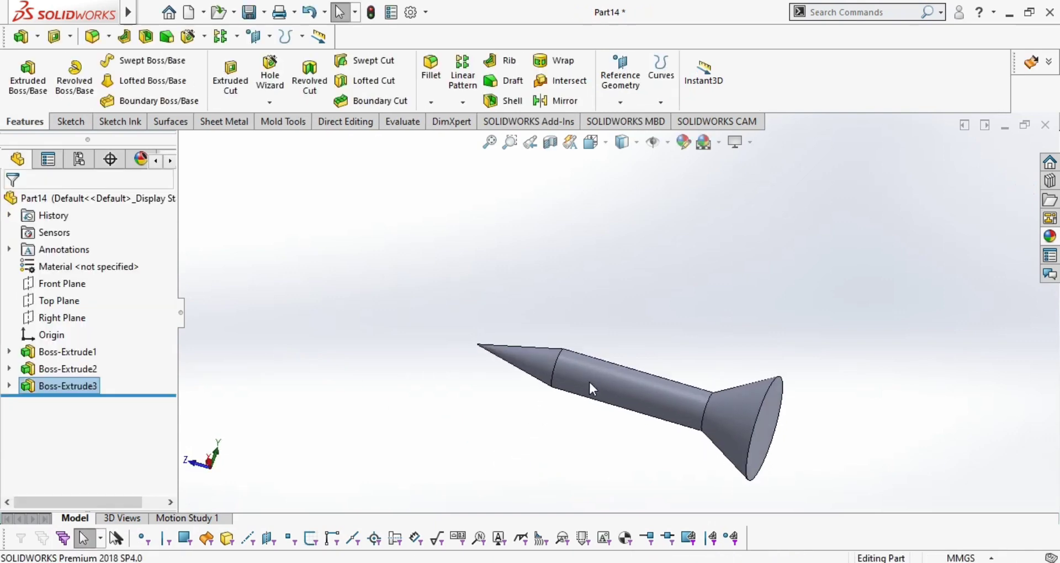
left_click(433, 83)
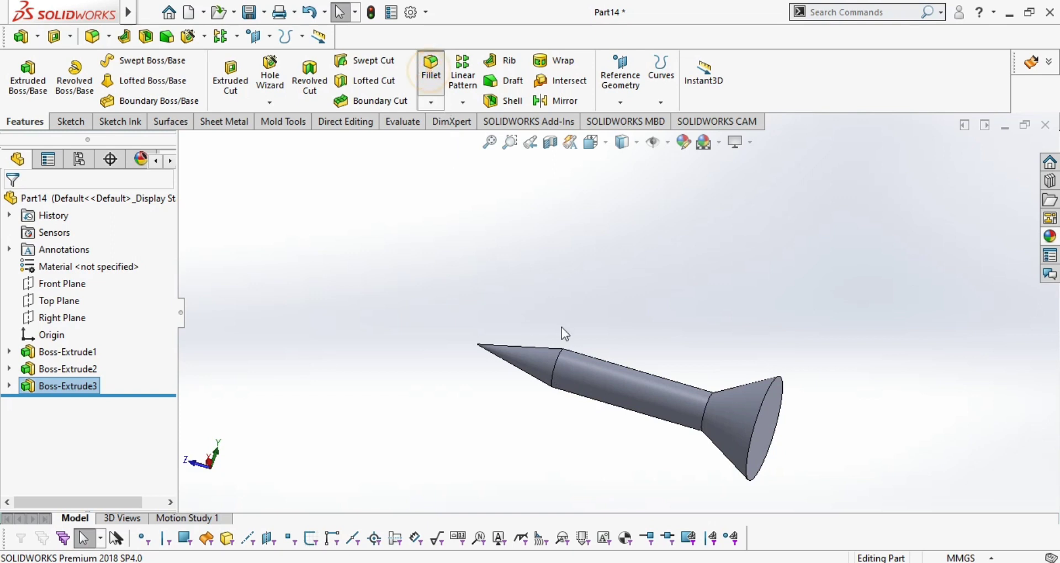
left_click(551, 369)
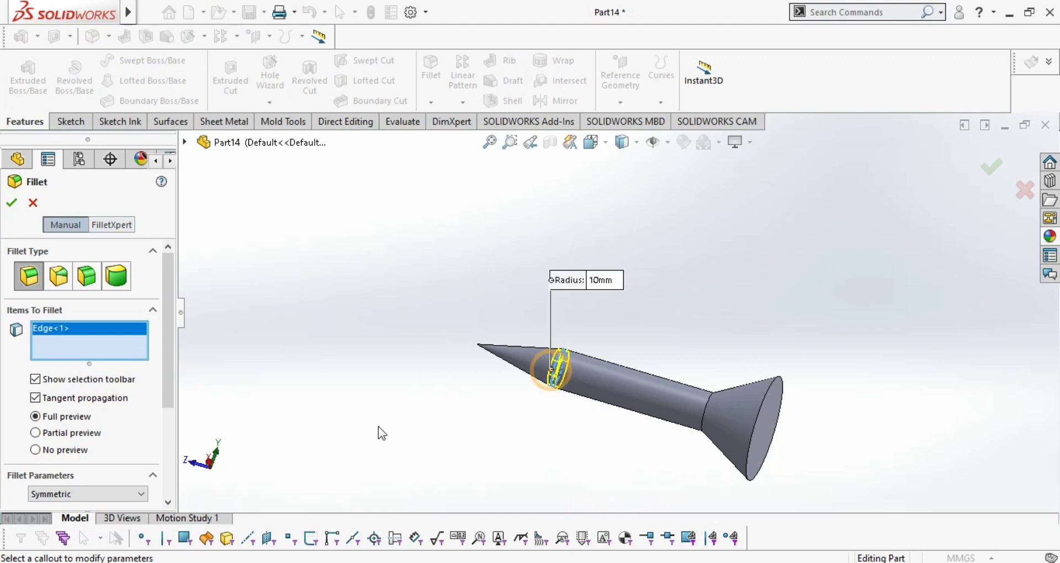
left_click_drag(167, 339, 138, 411)
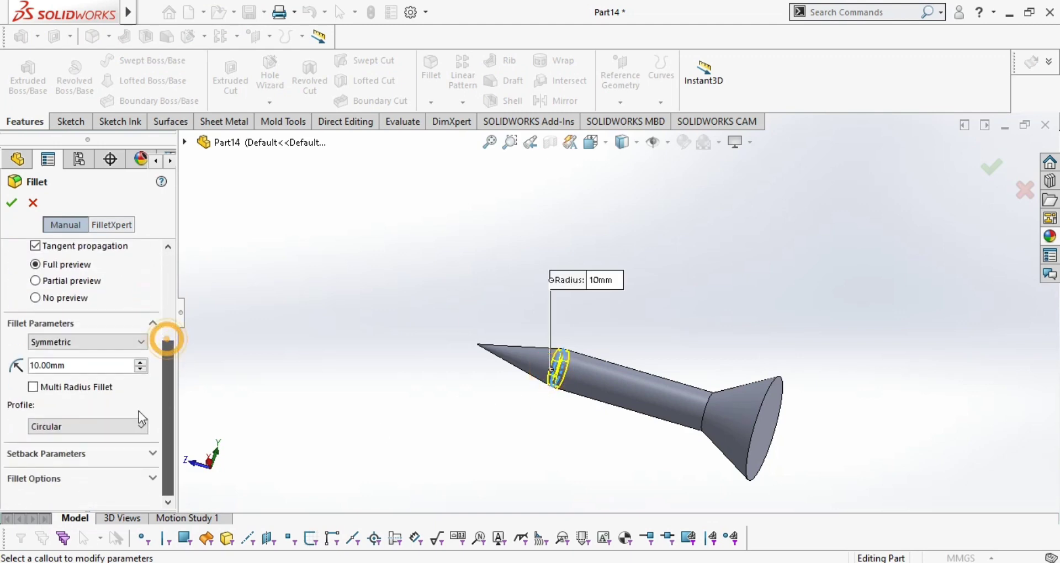
left_click(107, 368)
type("50")
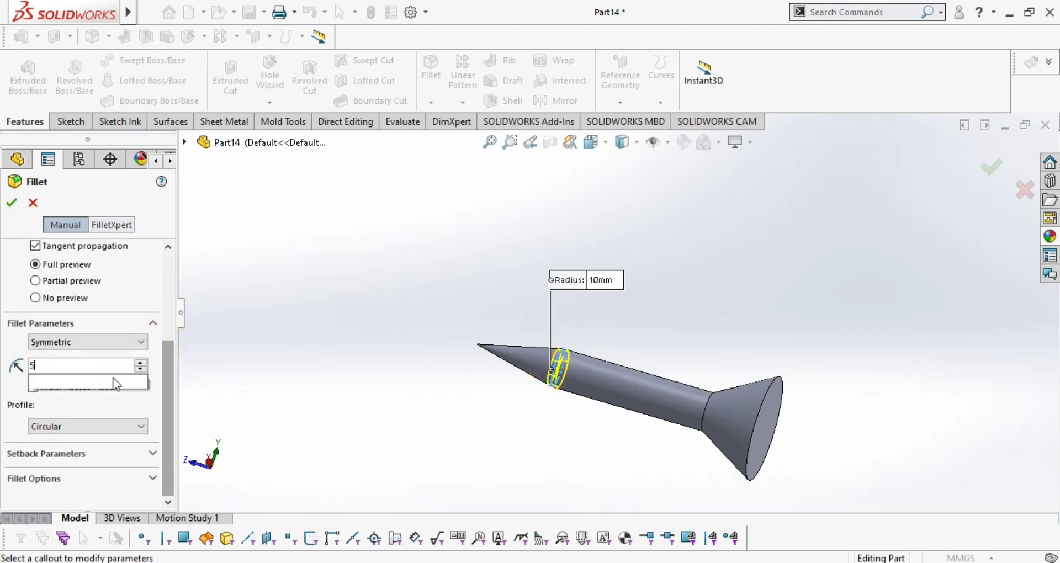
key("Return")
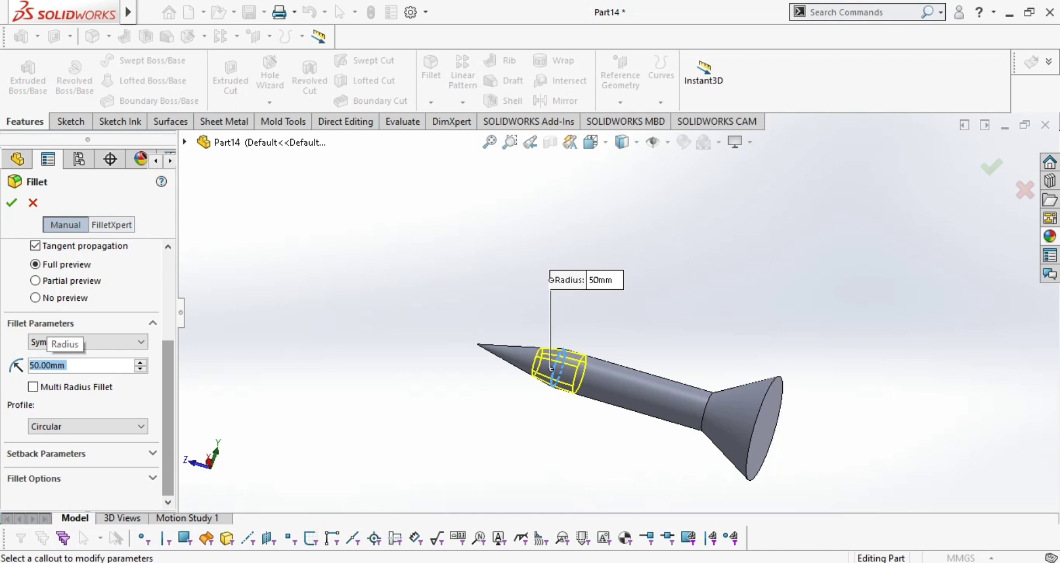
Try fillet radii of 1000, 100 and 120 mm on the edge between tip and shank
type("1000")
key("Return")
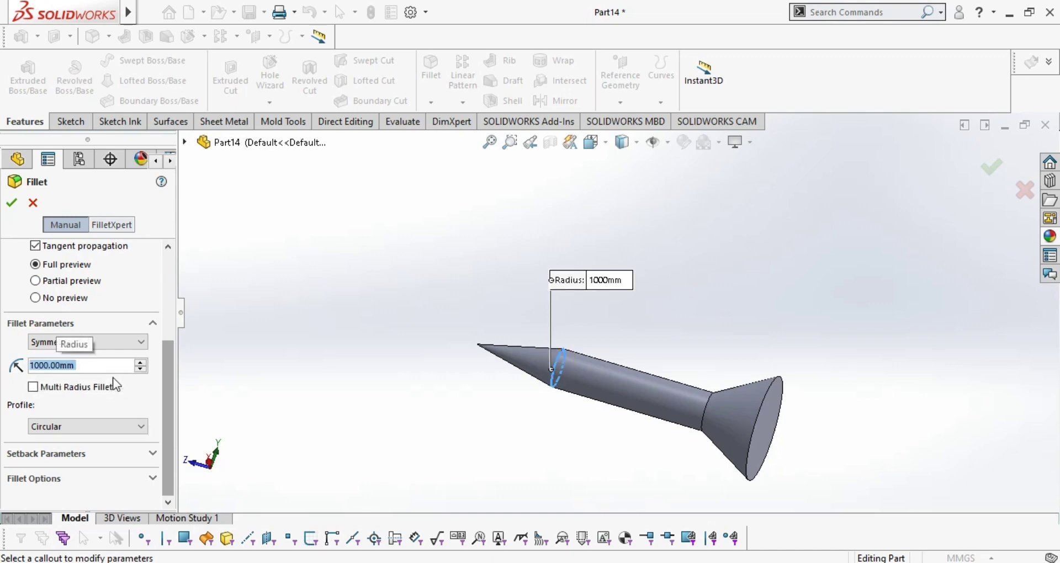
type("1")
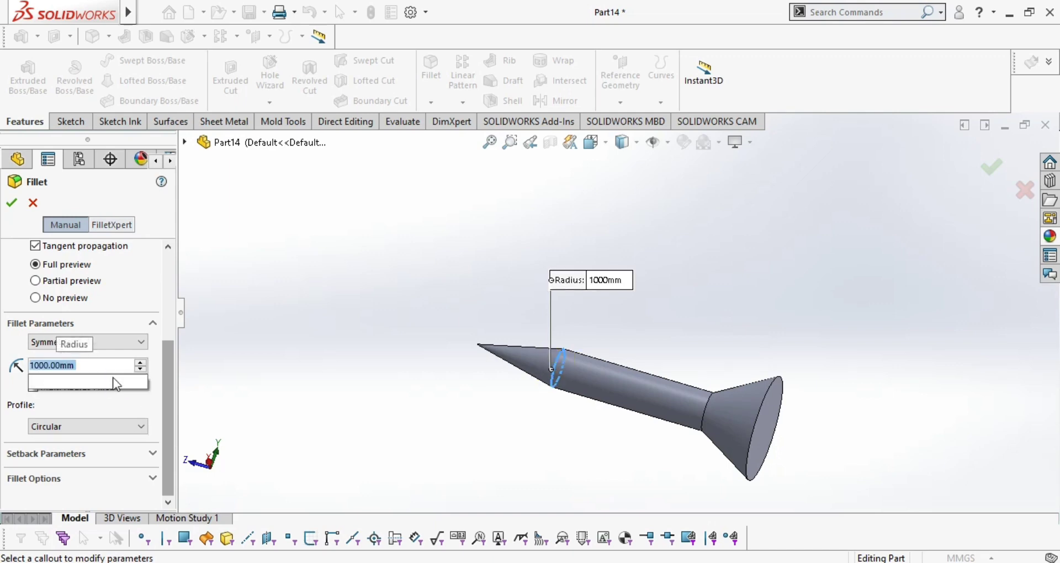
type("00")
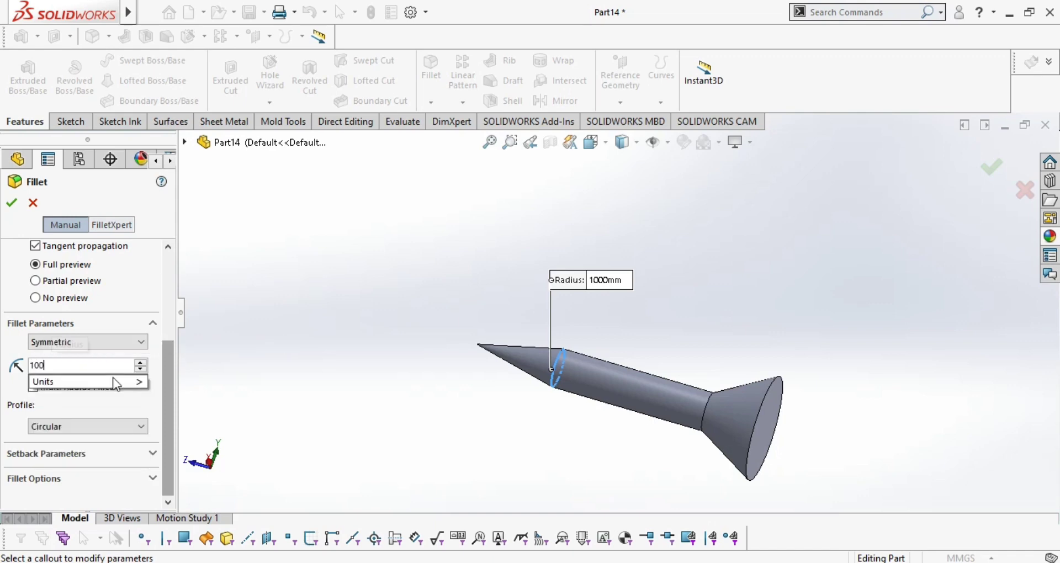
key("Return")
key("BackSpace")
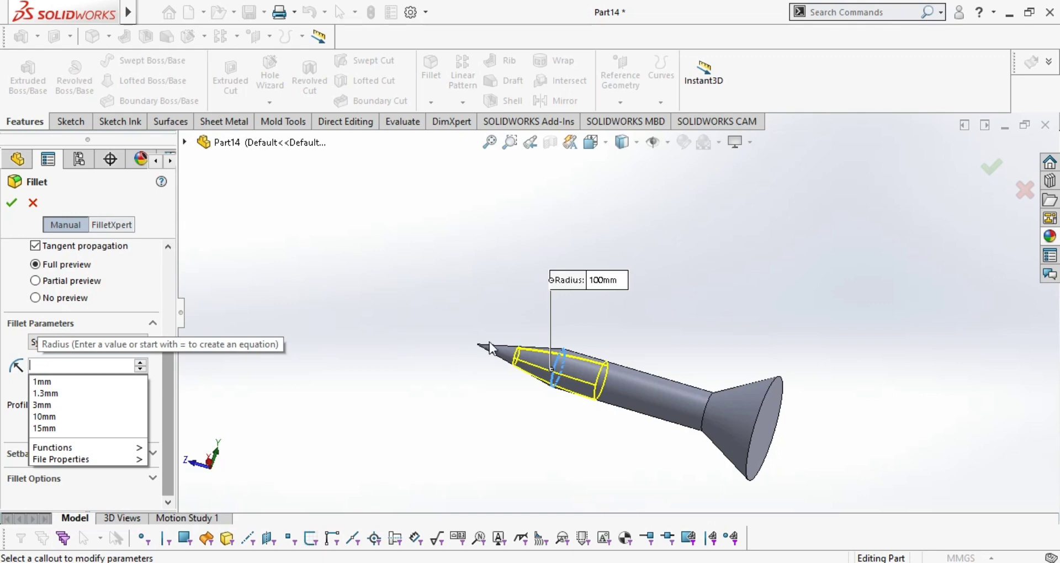
type("120")
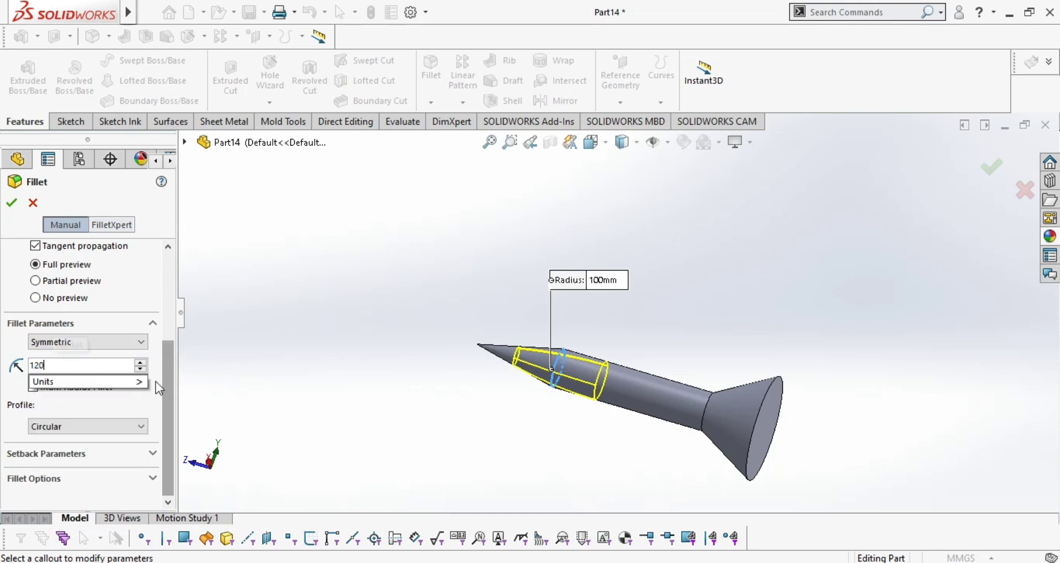
key("Return")
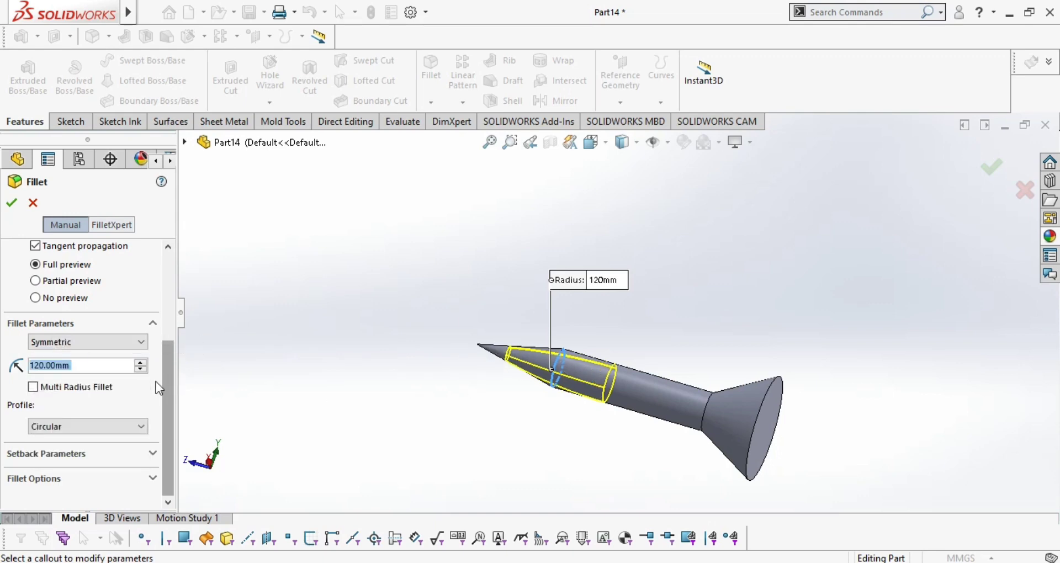
Set the tip fillet's radius to 150 mm and complete the fillet
key("BackSpace")
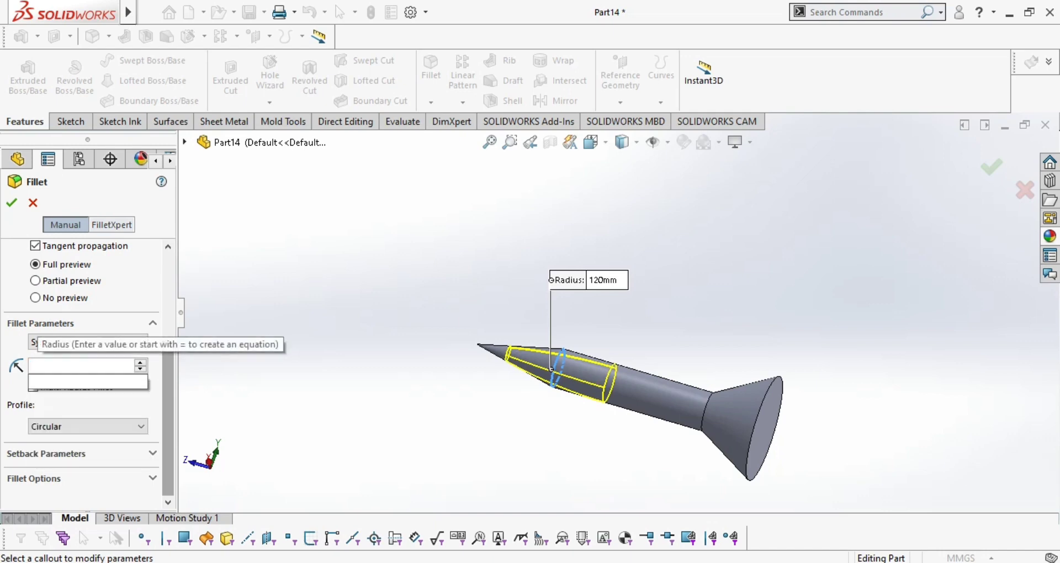
type("150\\")
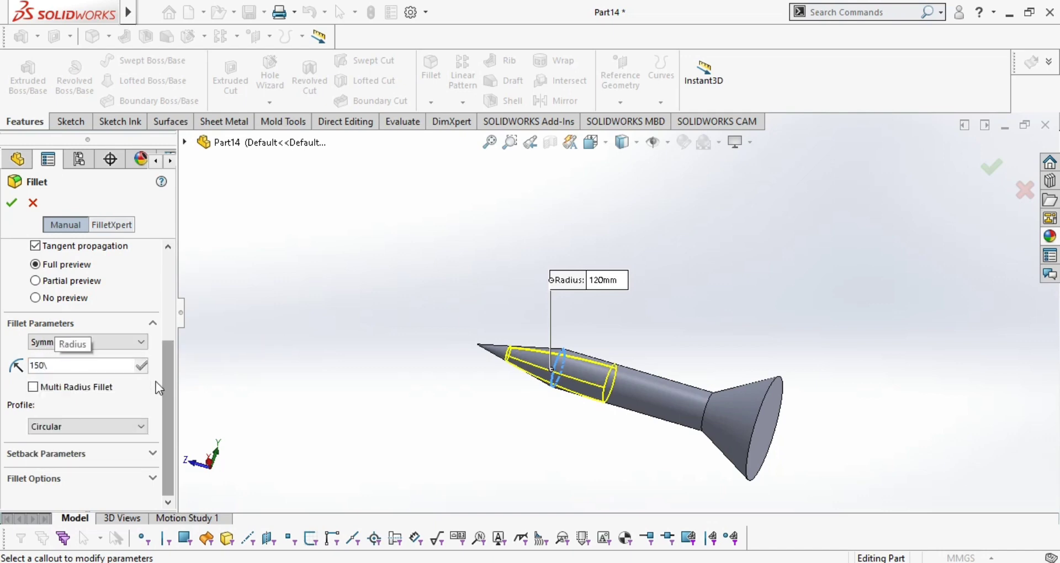
key("Return")
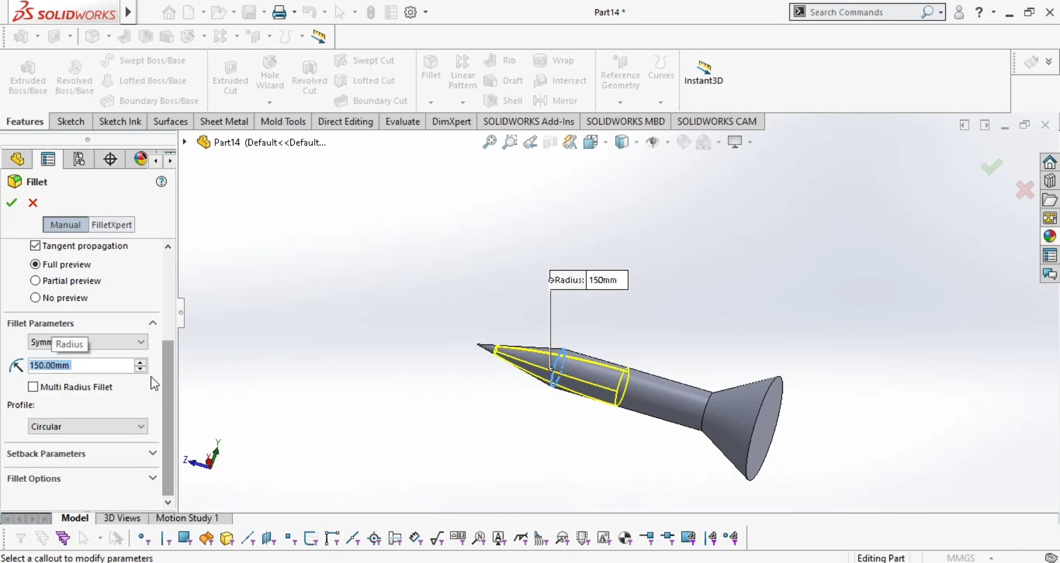
left_click(6, 203)
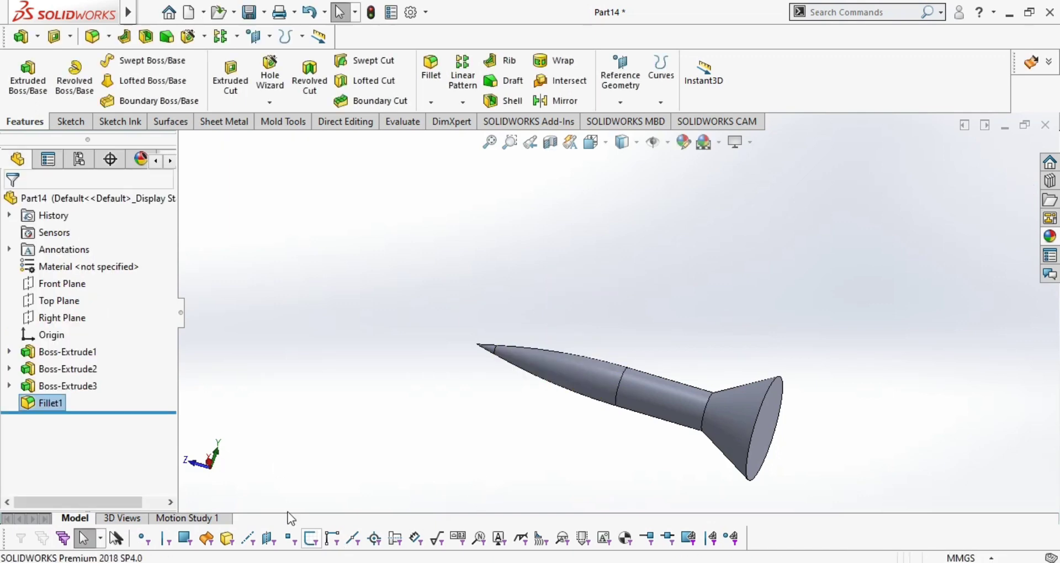
View the head's flat end face straight on and open a new sketch on it
middle_click_drag(509, 476, 365, 450)
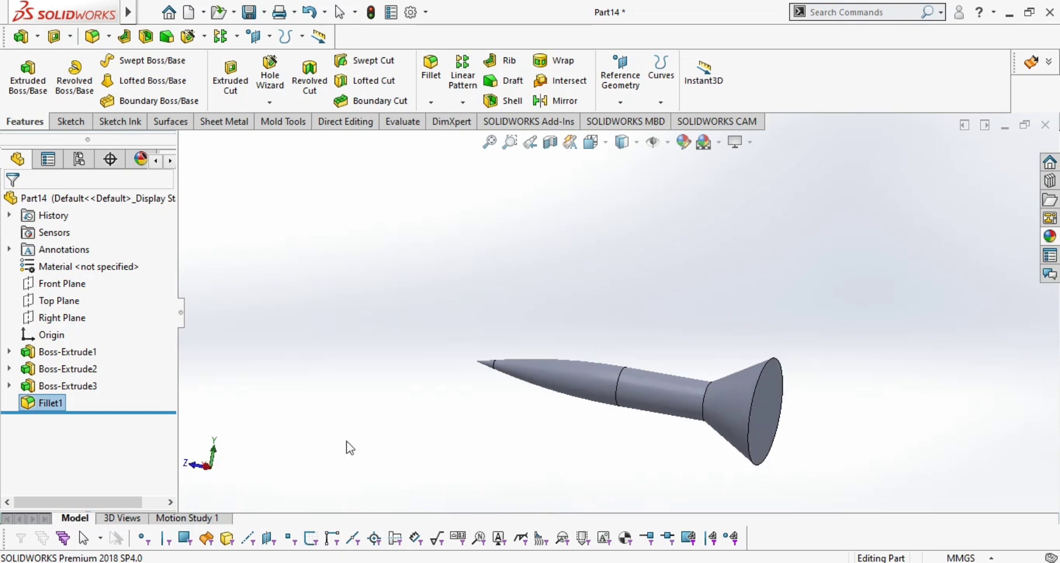
middle_click_drag(656, 463, 669, 396)
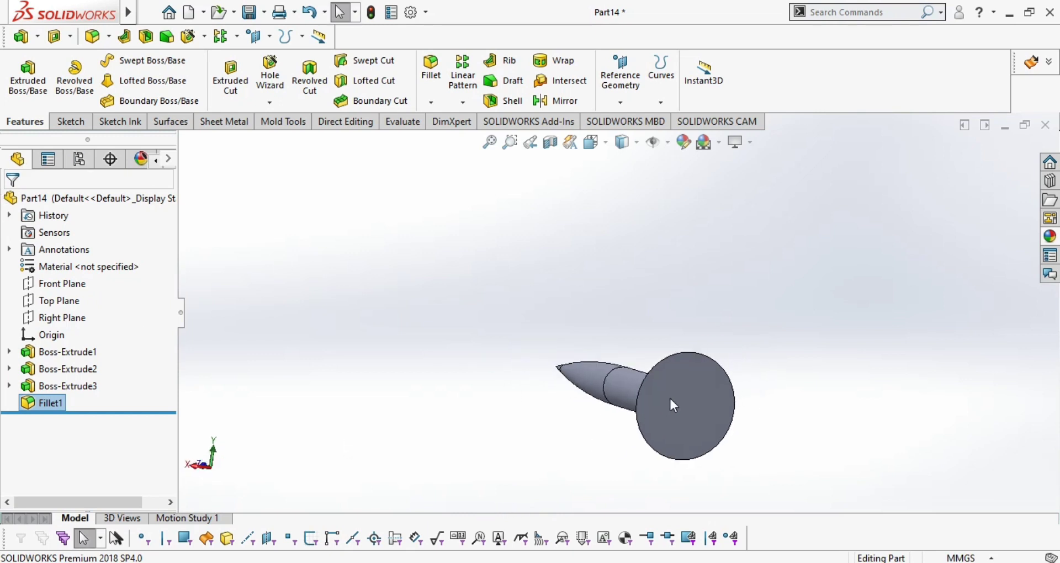
left_click(685, 395)
left_click(811, 353)
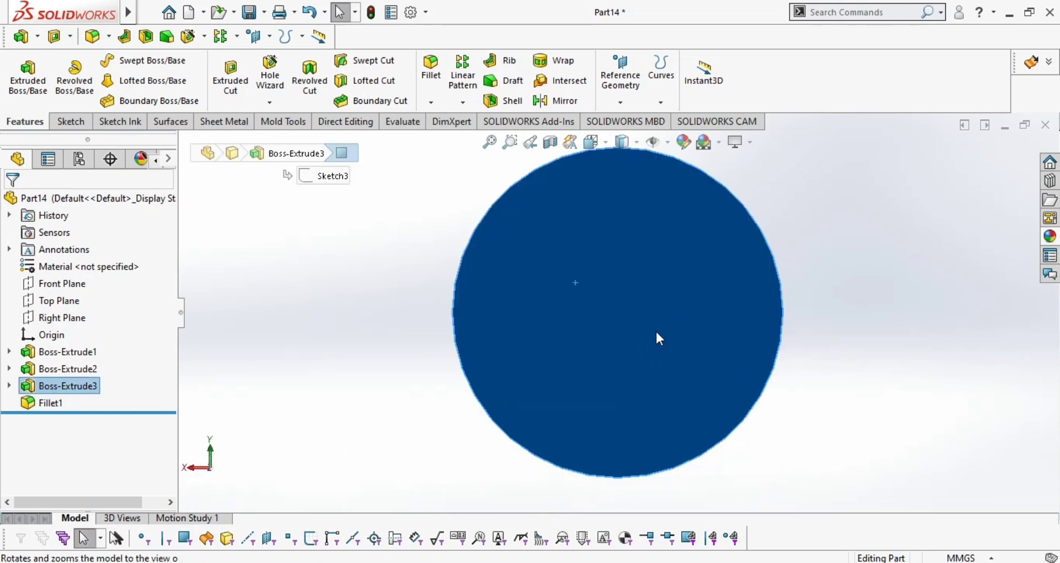
left_click(657, 330)
left_click(724, 288)
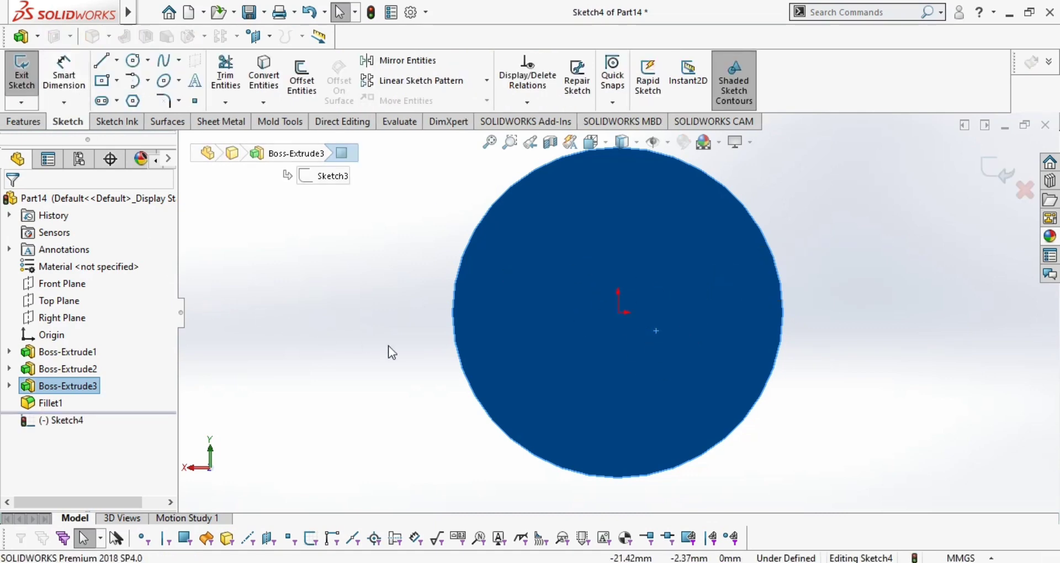
Draw a horizontal centerline through the origin across the head face, ending on its circular edge
left_click(107, 82)
left_click(117, 60)
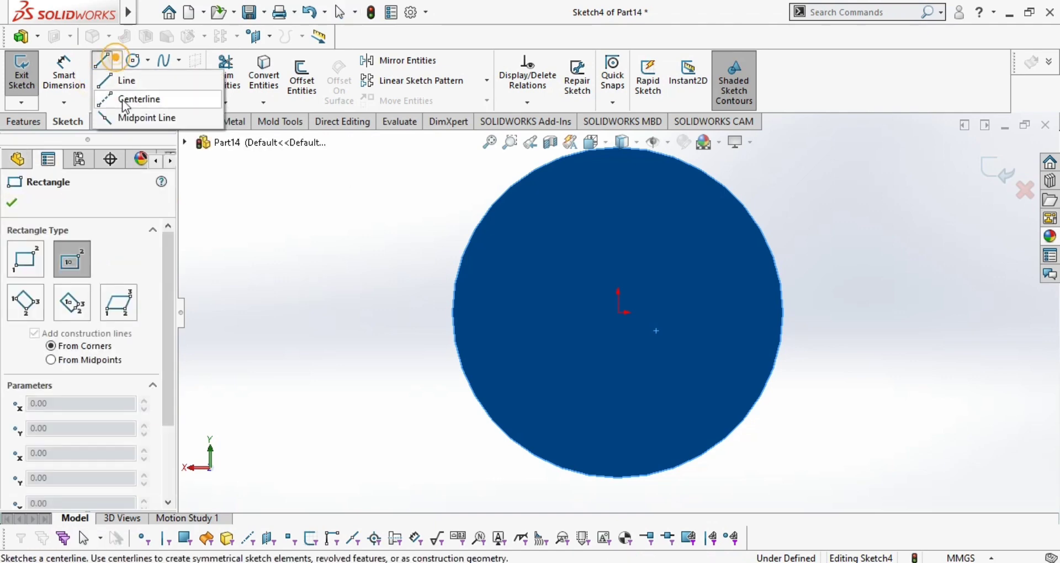
left_click(123, 97)
mouse_move(485, 312)
left_mouse_down()
mouse_move(589, 324)
mouse_move(624, 312)
left_mouse_up()
left_click(783, 313)
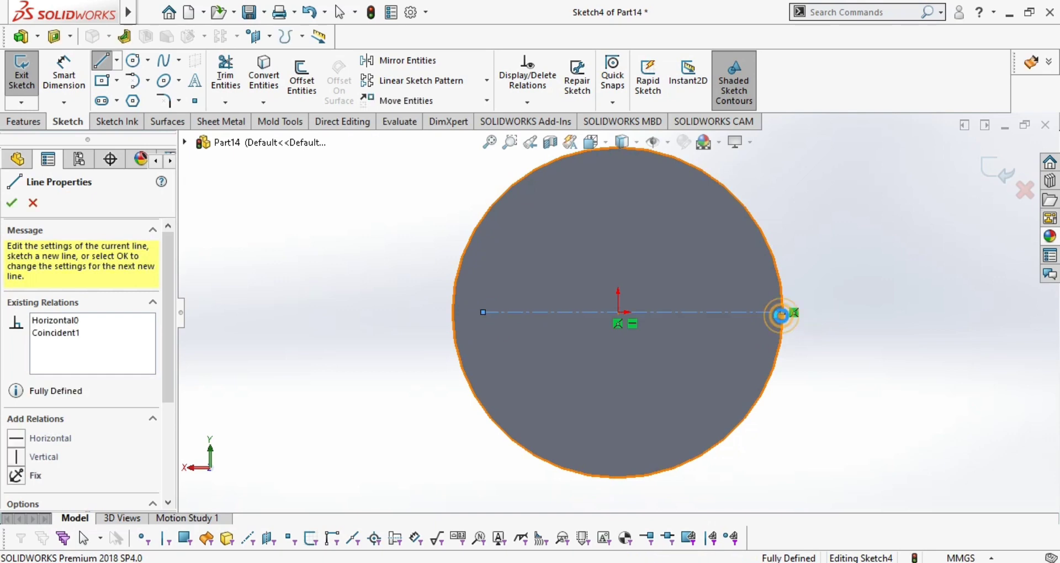
key("Escape")
key("Escape")
Draw a vertical centerline through the origin, spanning nearly the full height of the head face
left_click(118, 60)
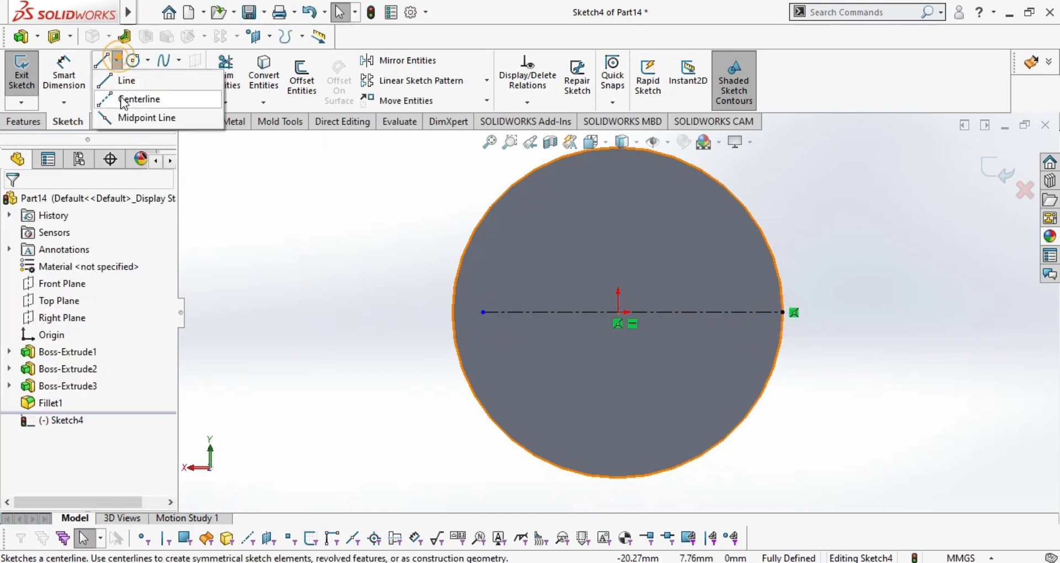
left_click(146, 97)
left_click(618, 325)
left_click(618, 456)
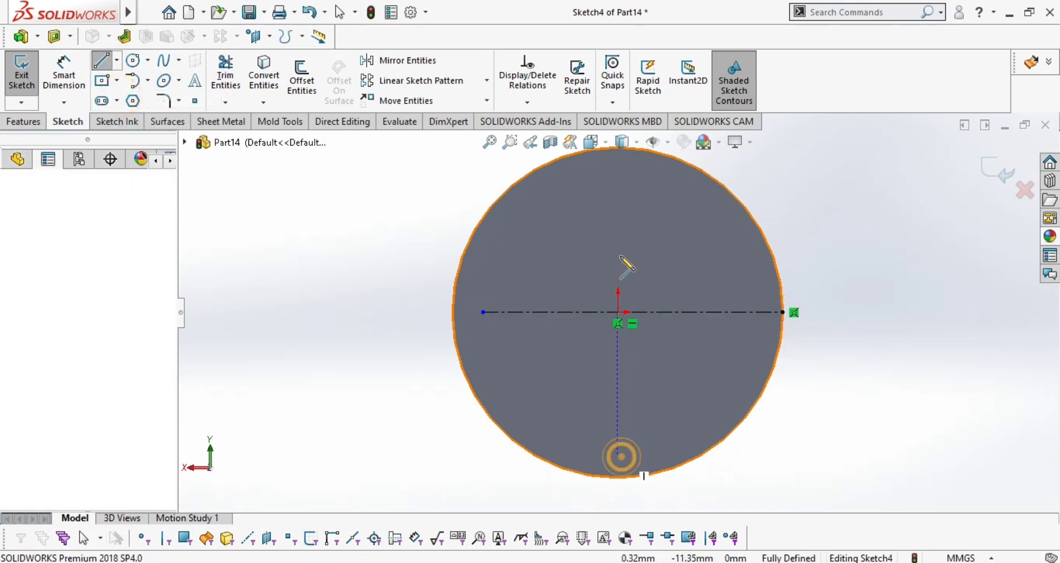
double_click(618, 156)
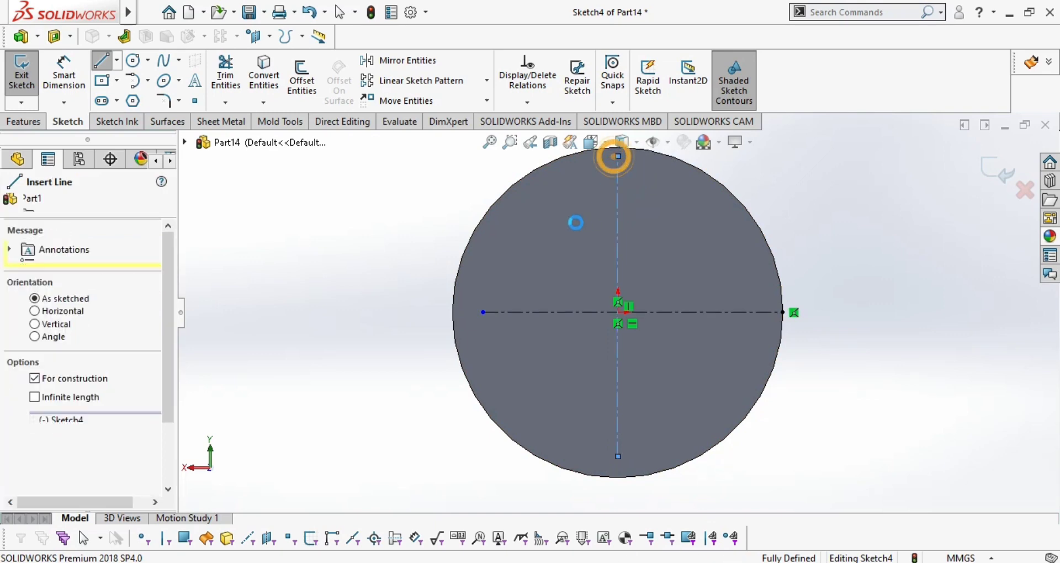
Draw a tall, narrow center rectangle from the origin, about 3.1 mm wide and 22.7 mm high, on the head face
key("Escape")
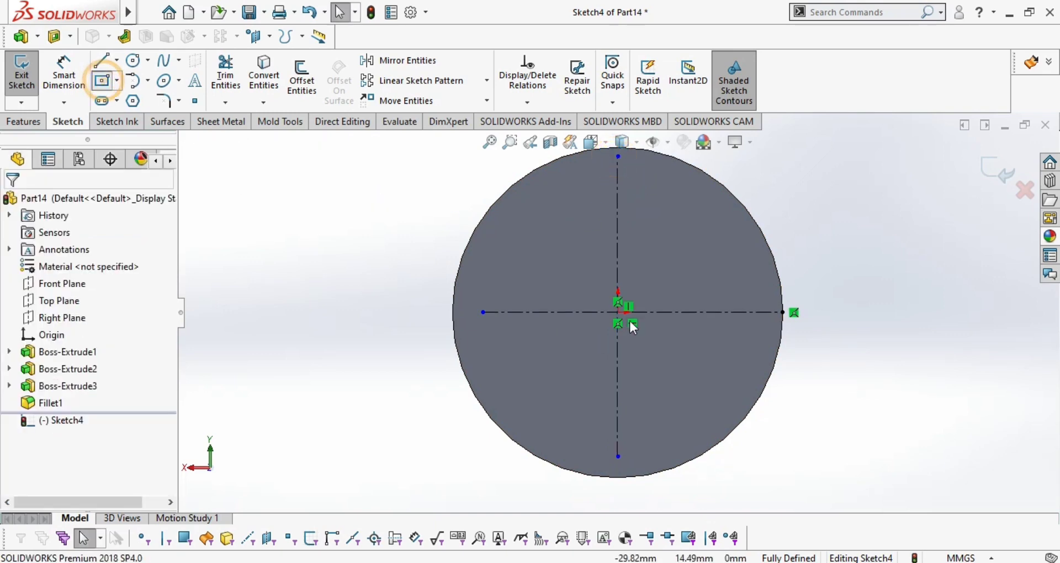
left_click(617, 311)
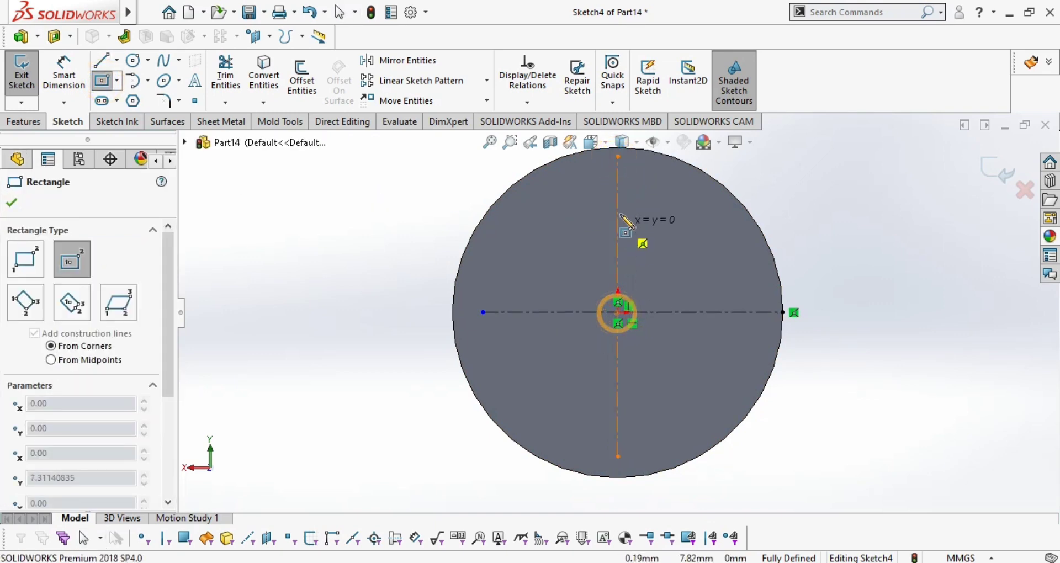
left_click(636, 174)
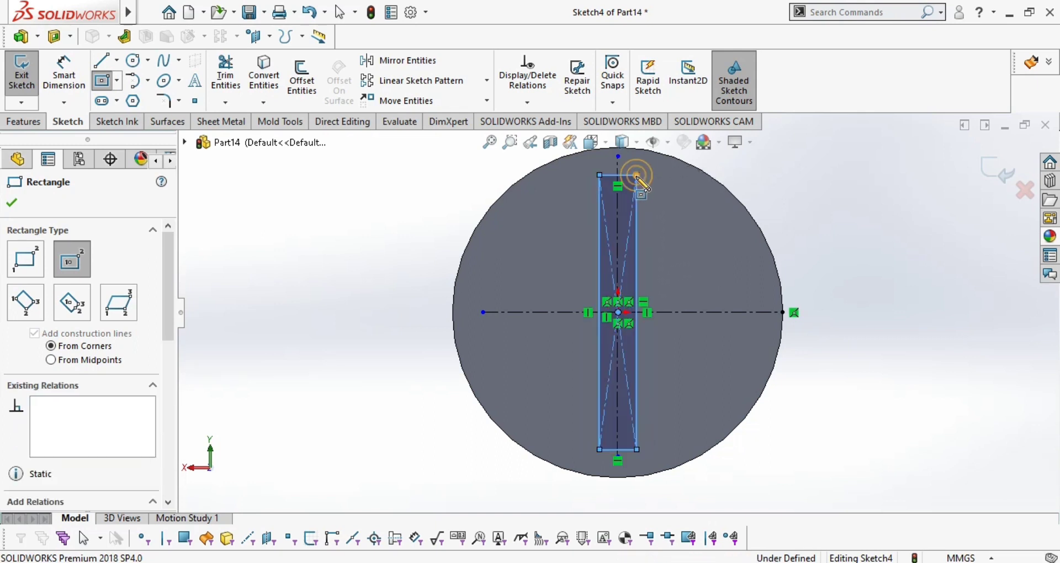
Draw a second center rectangle from the origin, about 22.3 mm wide and 4.4 mm high, crossing the tall one
left_click(618, 312)
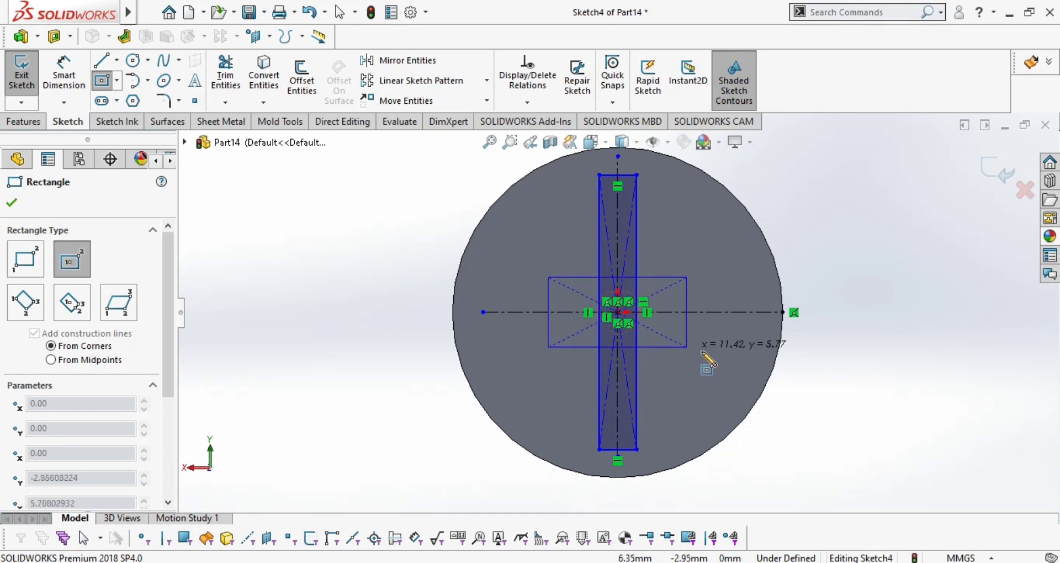
left_click(753, 339)
key("Escape")
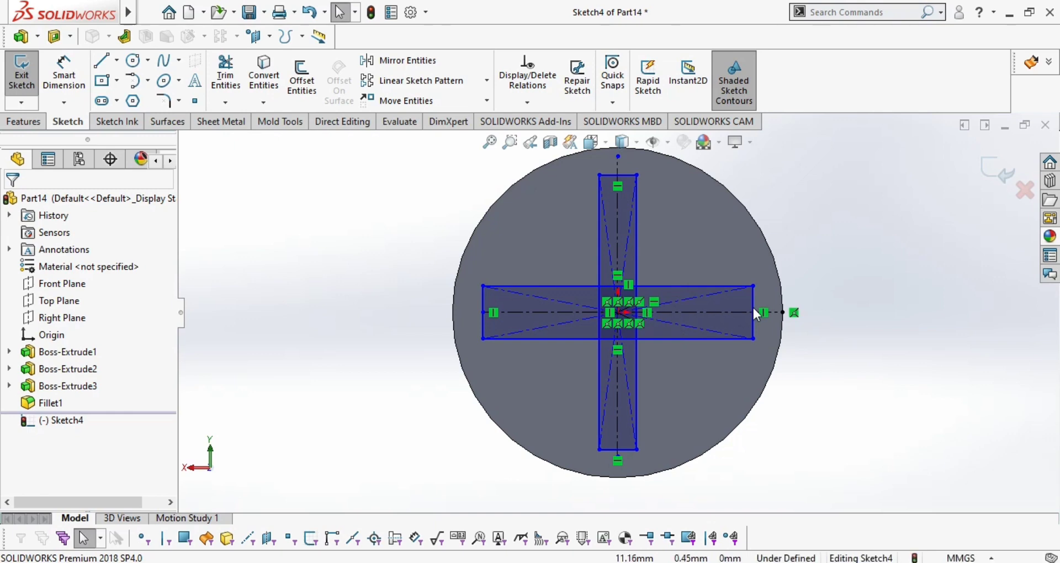
Make the wide rectangle's short ends symmetric about the vertical centerline and the tall rectangle's short ends symmetric about the horizontal centerline
left_click(754, 313)
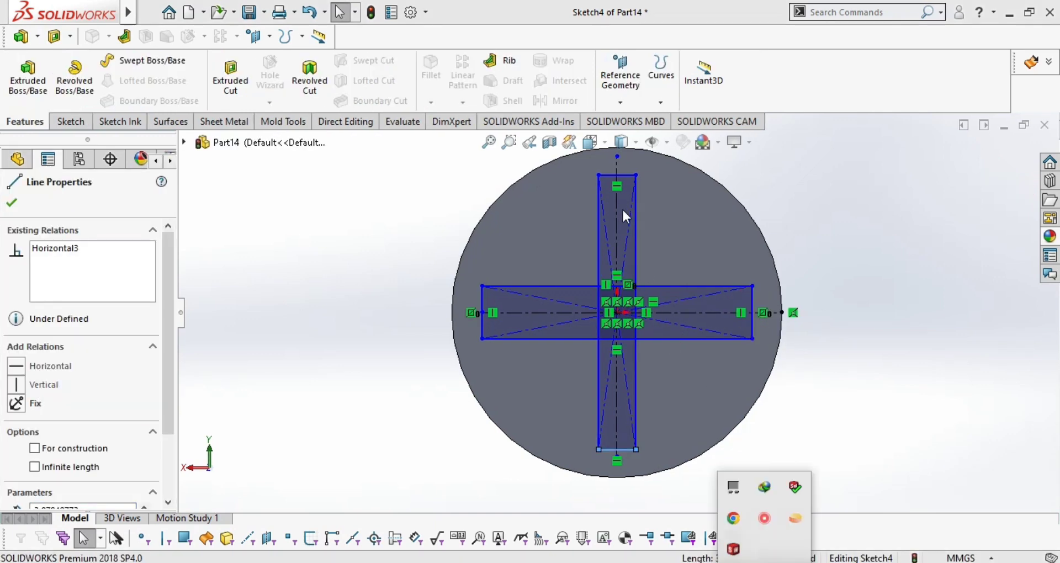
key("Escape")
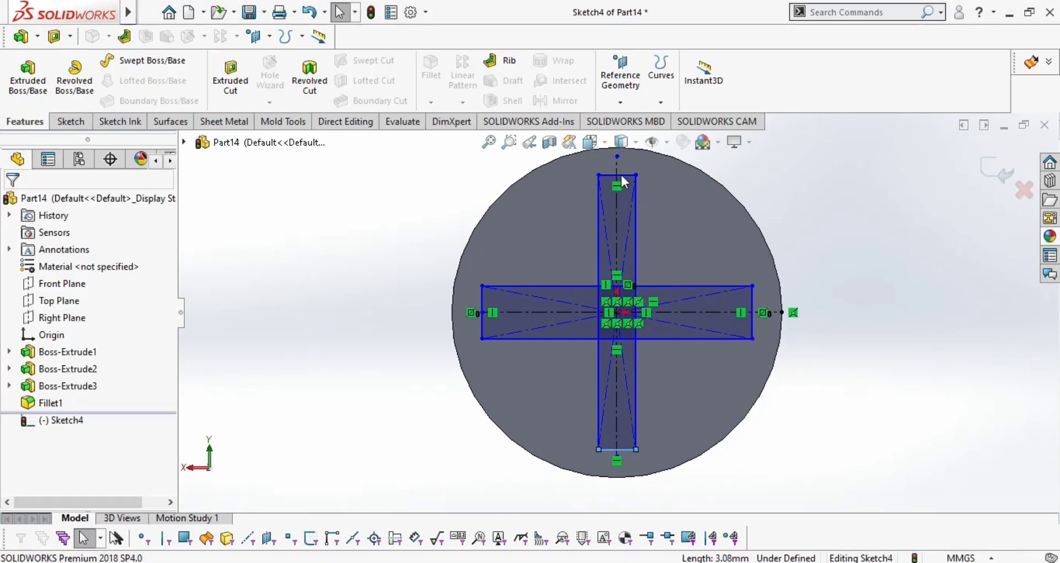
left_click(666, 313)
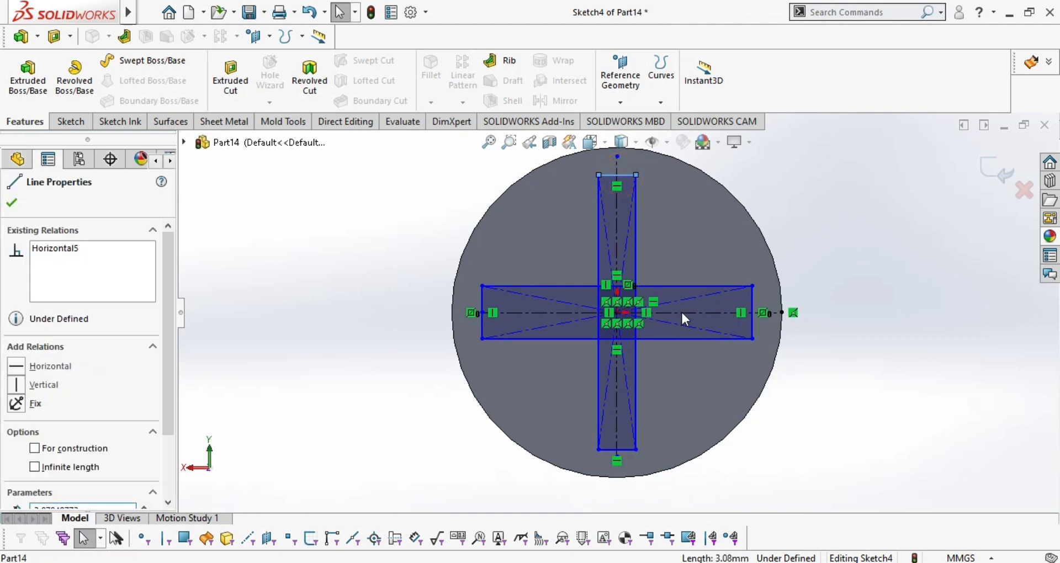
left_click(629, 449, "ctrl")
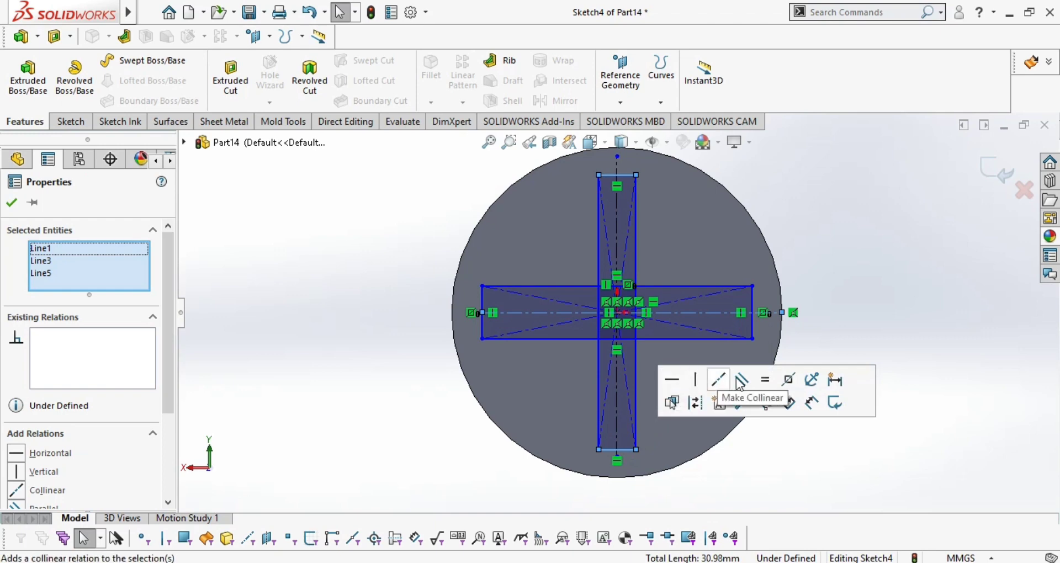
left_click(788, 379)
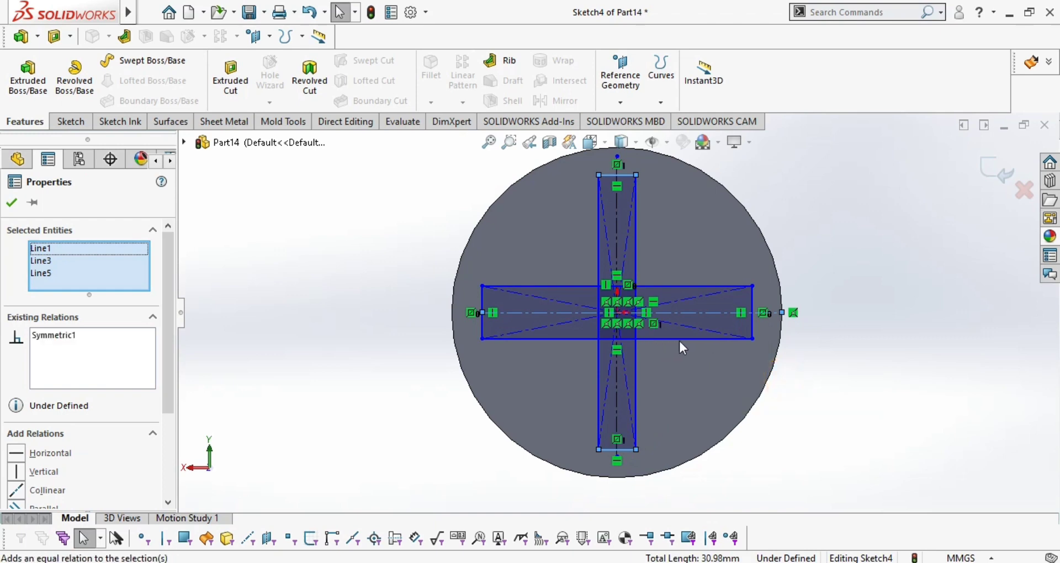
left_click(631, 338, "ctrl")
left_click(579, 285, "ctrl")
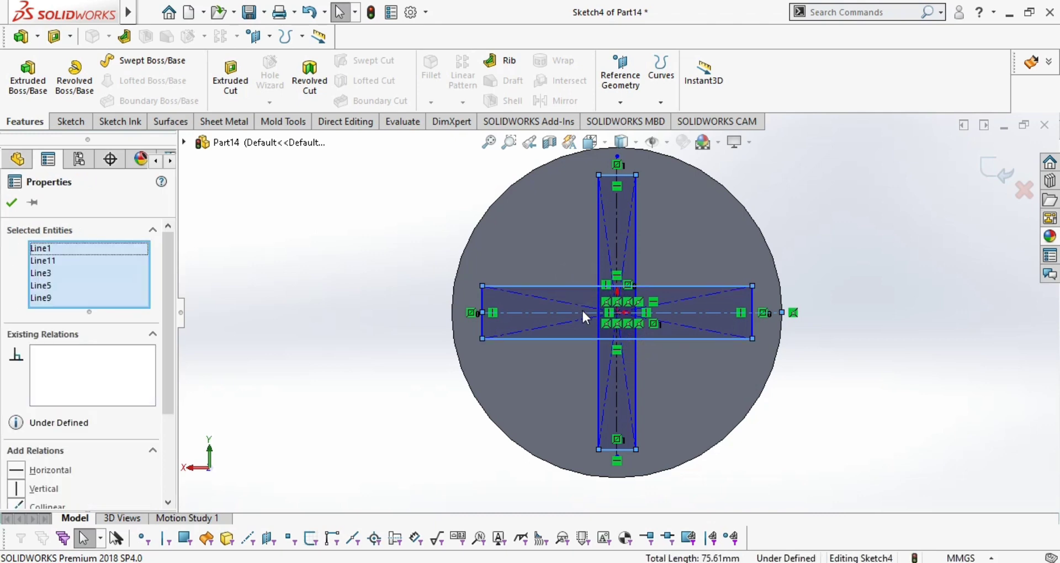
key("Escape")
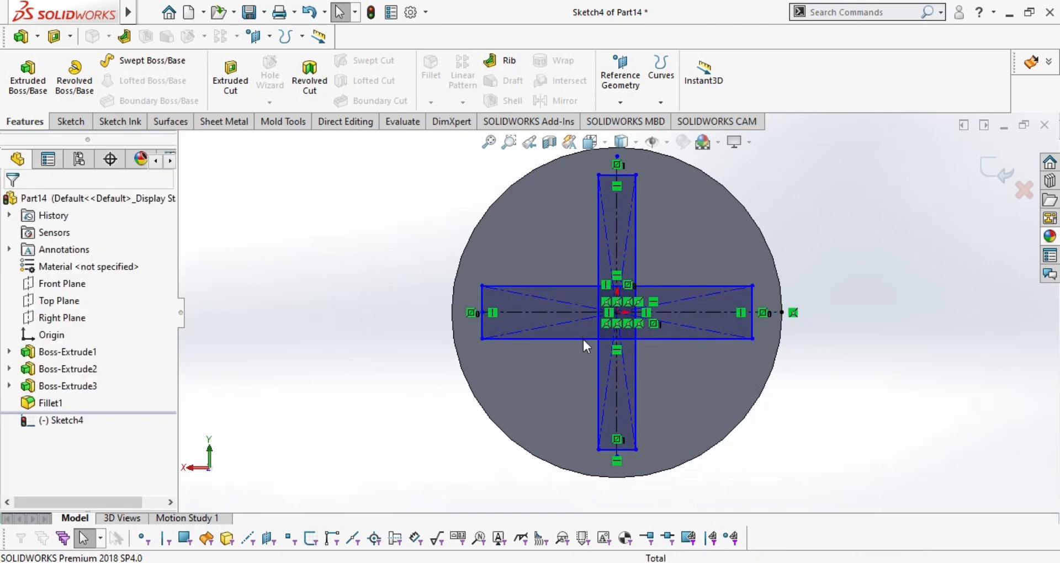
Make the two long edges of the wide rectangle symmetric about the horizontal centerline
left_click(582, 338)
left_click(575, 312, "ctrl")
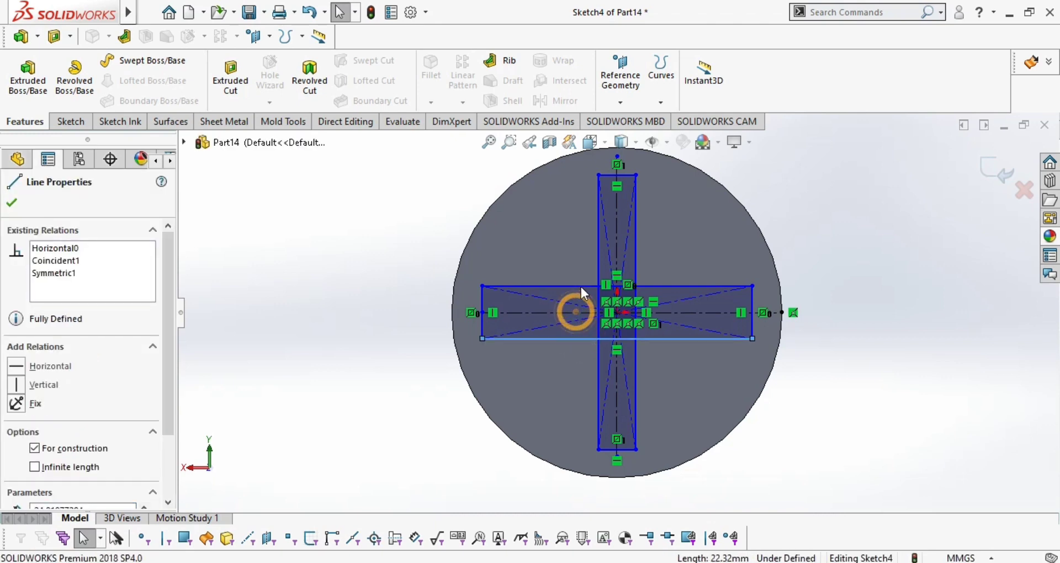
left_click(580, 286, "ctrl")
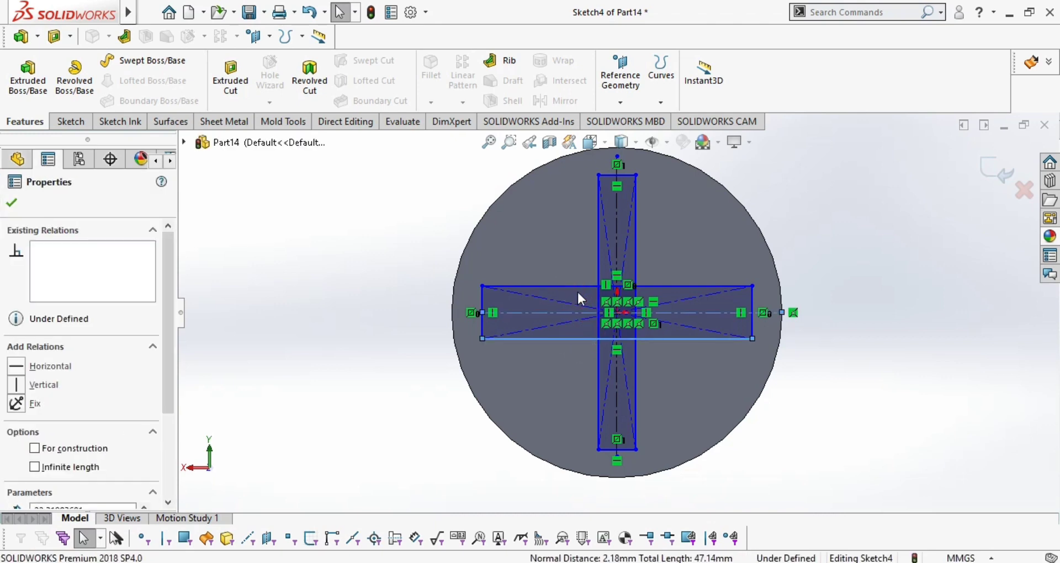
left_click(742, 217)
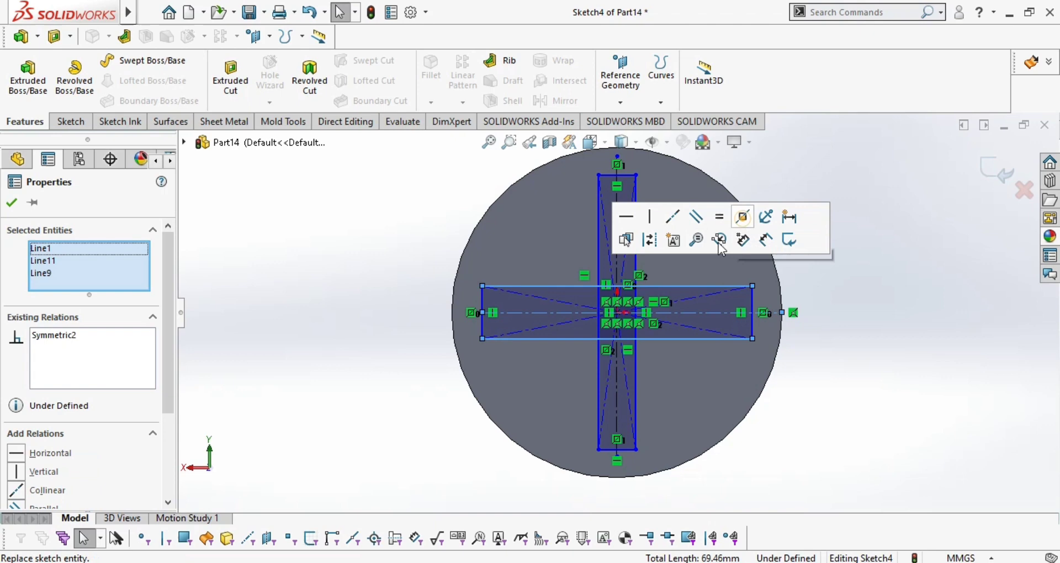
left_click(600, 300, "ctrl")
key("Escape")
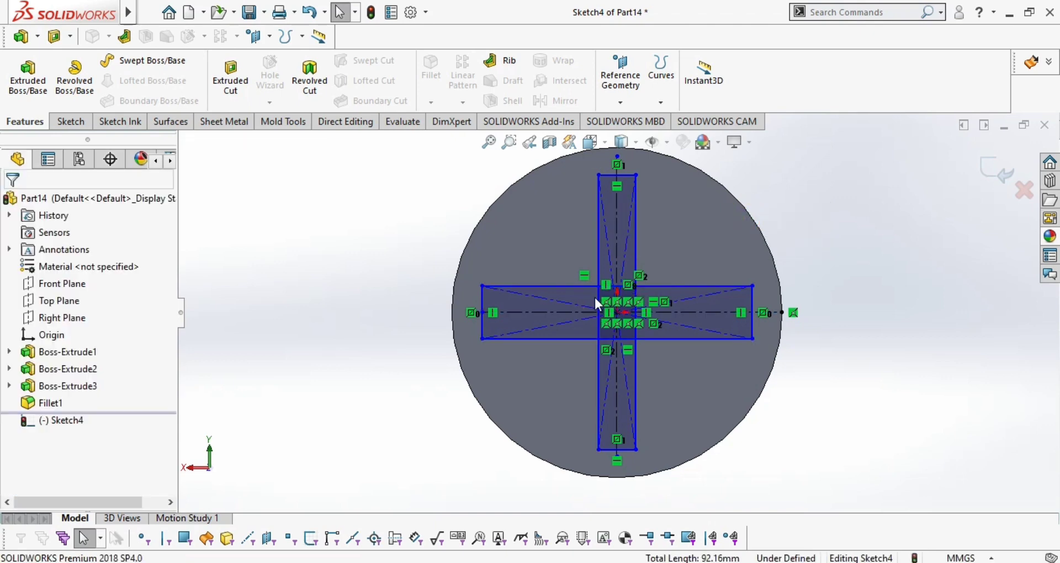
Make the two long edges of the tall rectangle symmetric about the vertical centerline
left_click(598, 298)
left_click(617, 250)
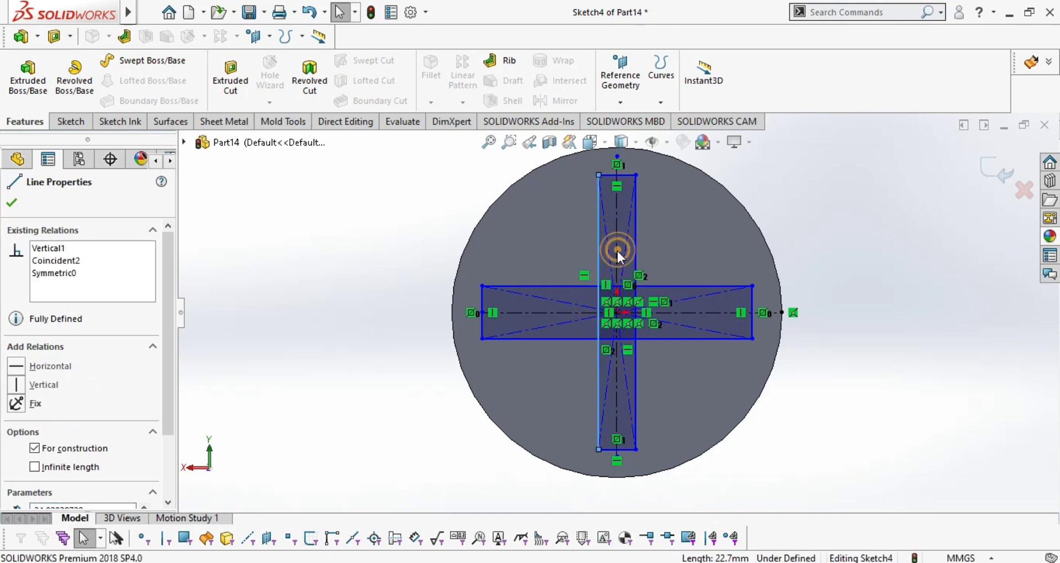
left_click(636, 248, "ctrl")
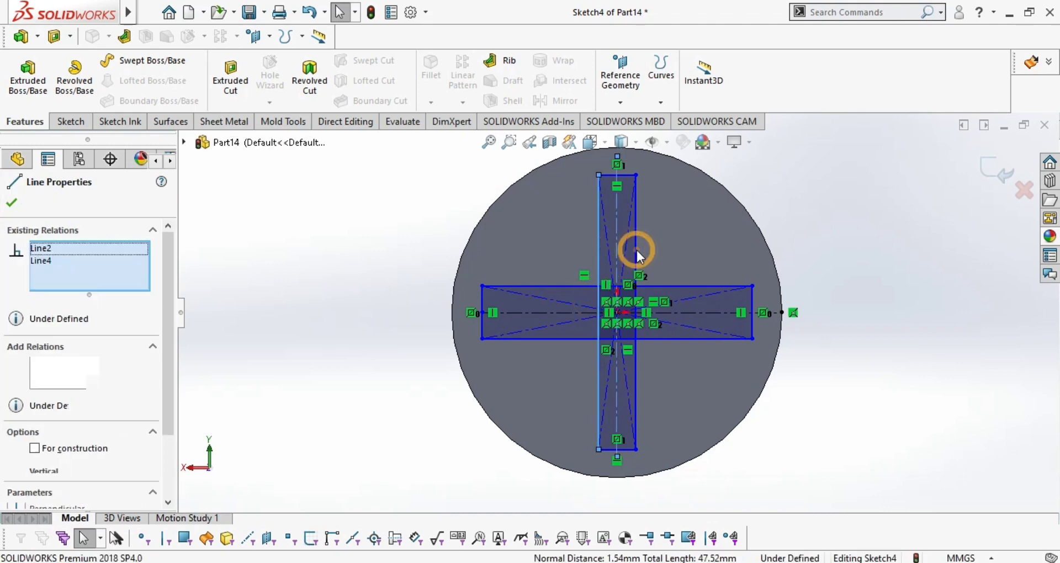
left_click(799, 181)
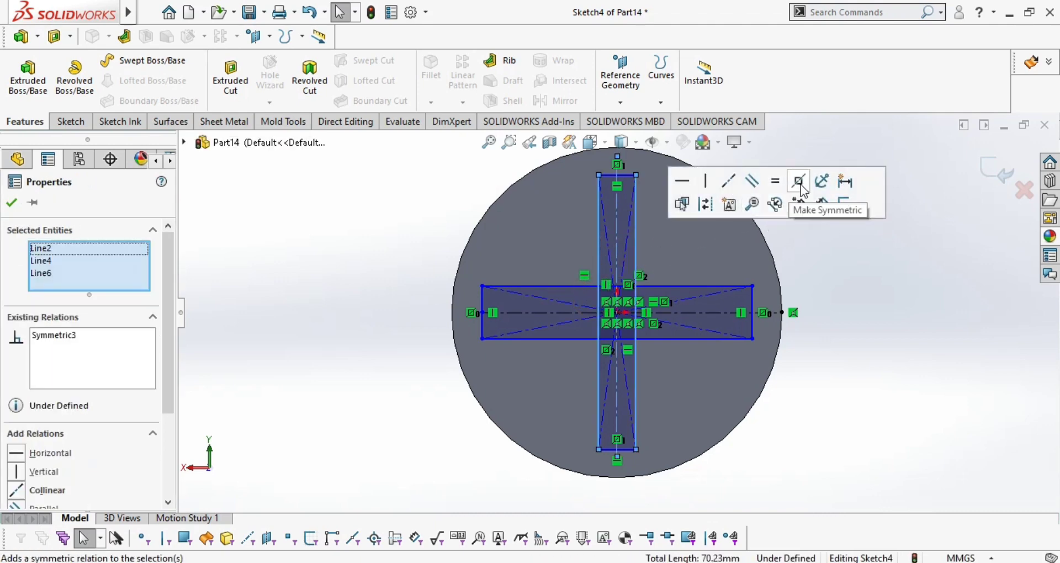
Dimension the short end of the wide rectangle and set its height to 4 mm
left_click(64, 123)
key("Escape")
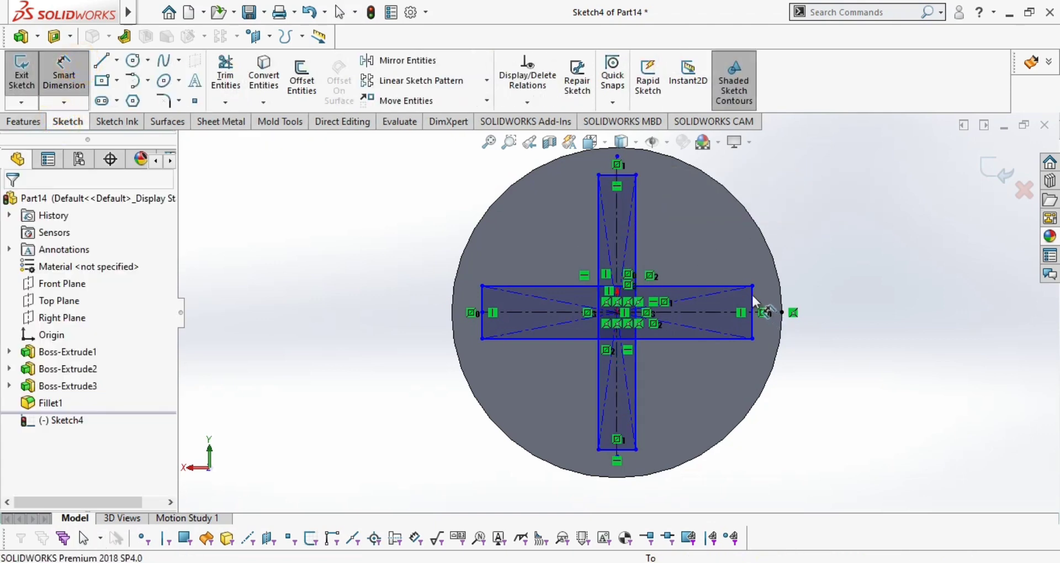
left_click(752, 305)
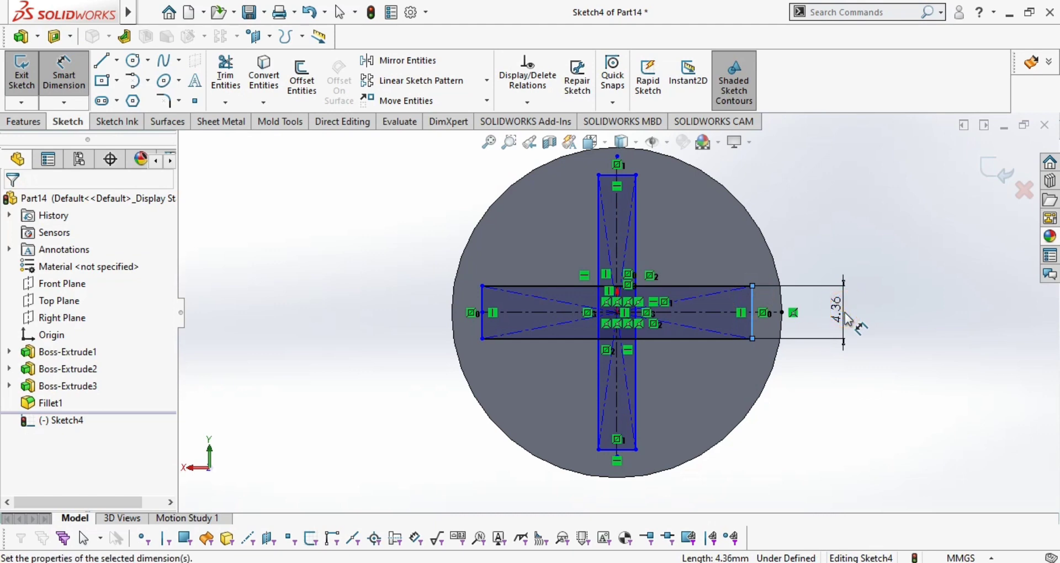
left_click(848, 319)
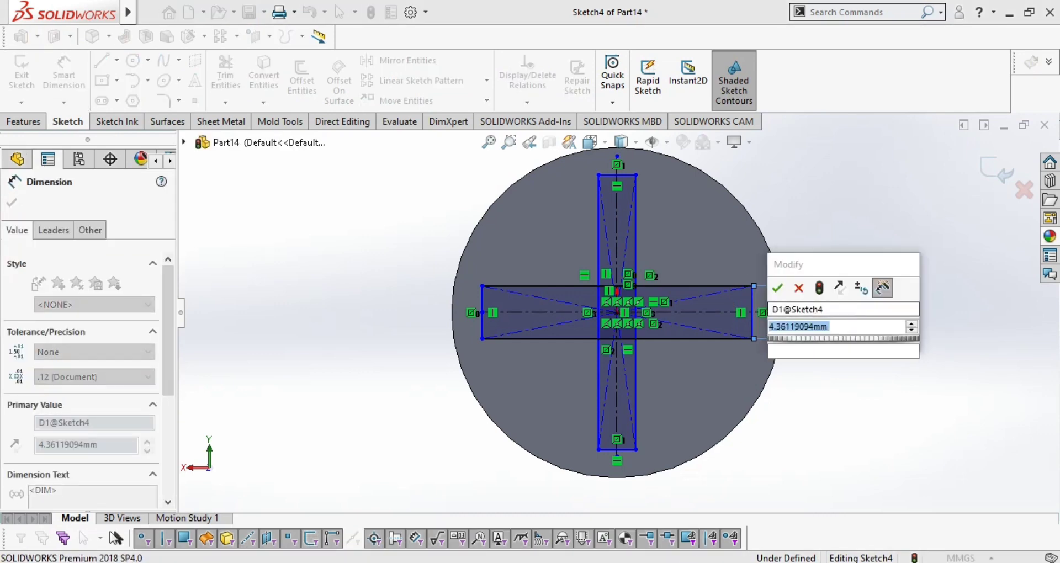
type("3")
key("Return")
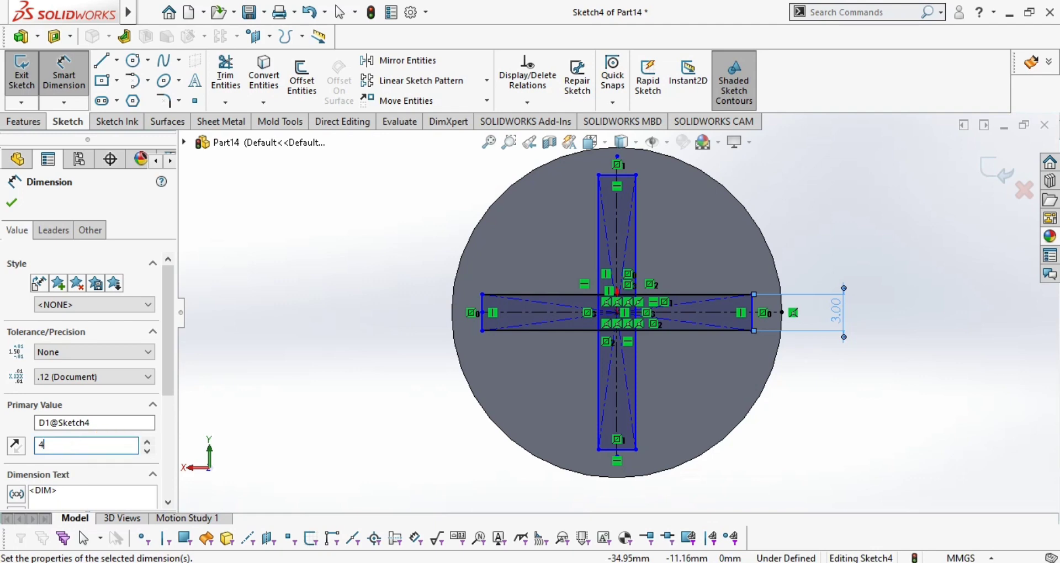
type("4")
key("Return")
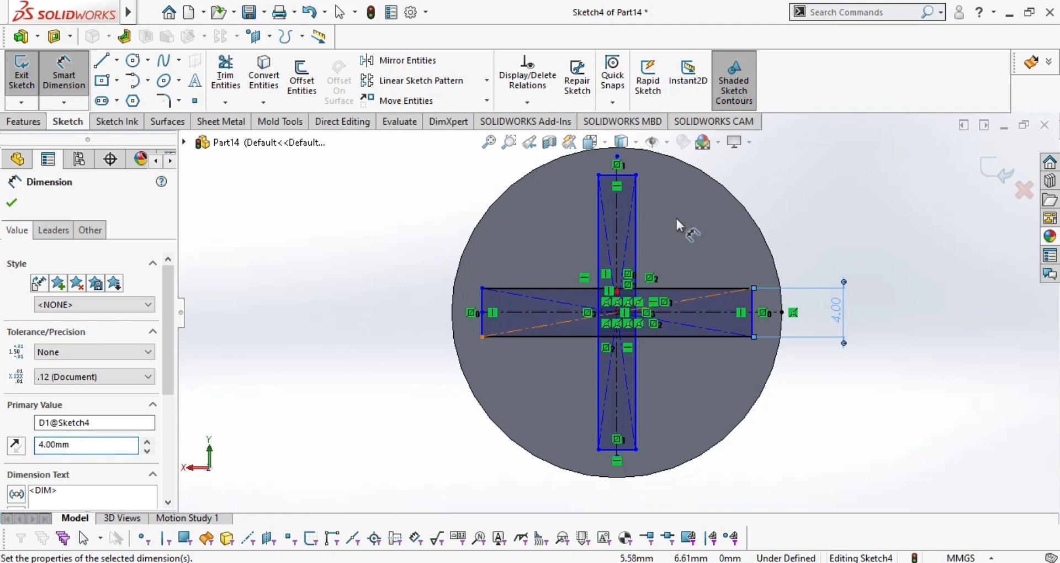
Dimension the short end of the tall rectangle above the head and set its width to 4 mm
left_click(615, 208)
key("Escape")
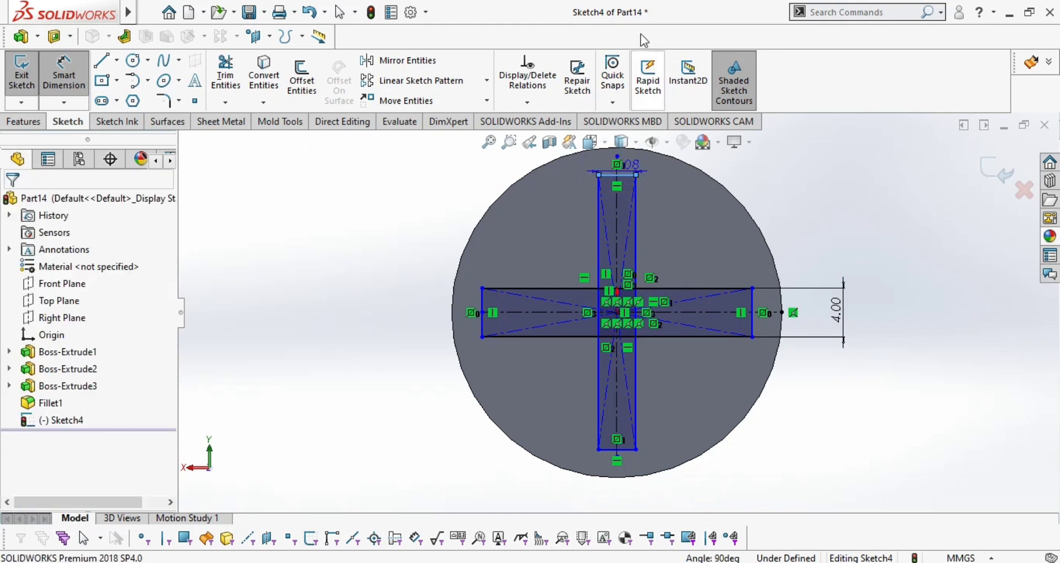
scroll(610, 192, "up", 1)
scroll(610, 192, "up", 1)
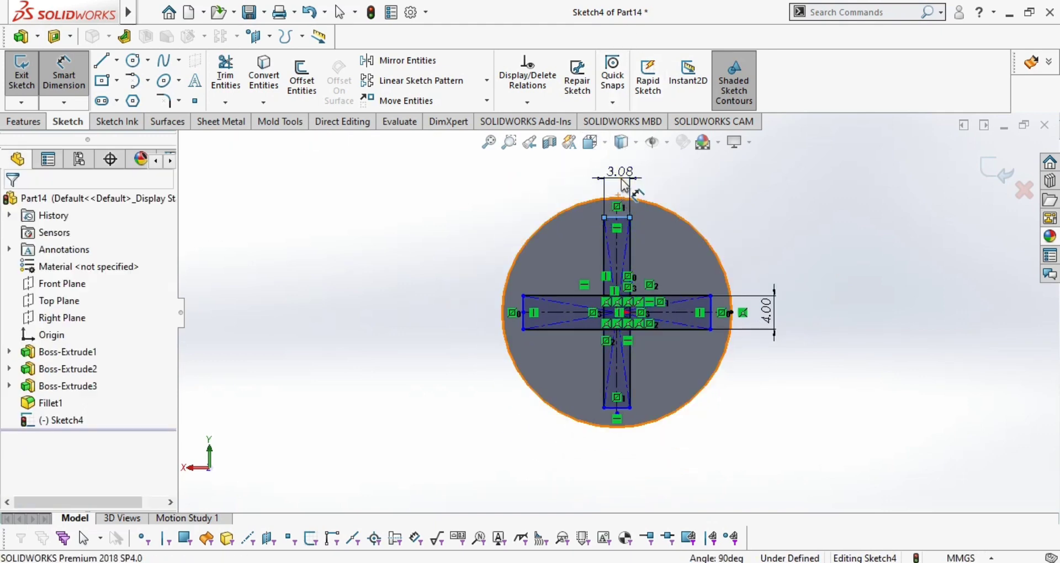
left_click(620, 177)
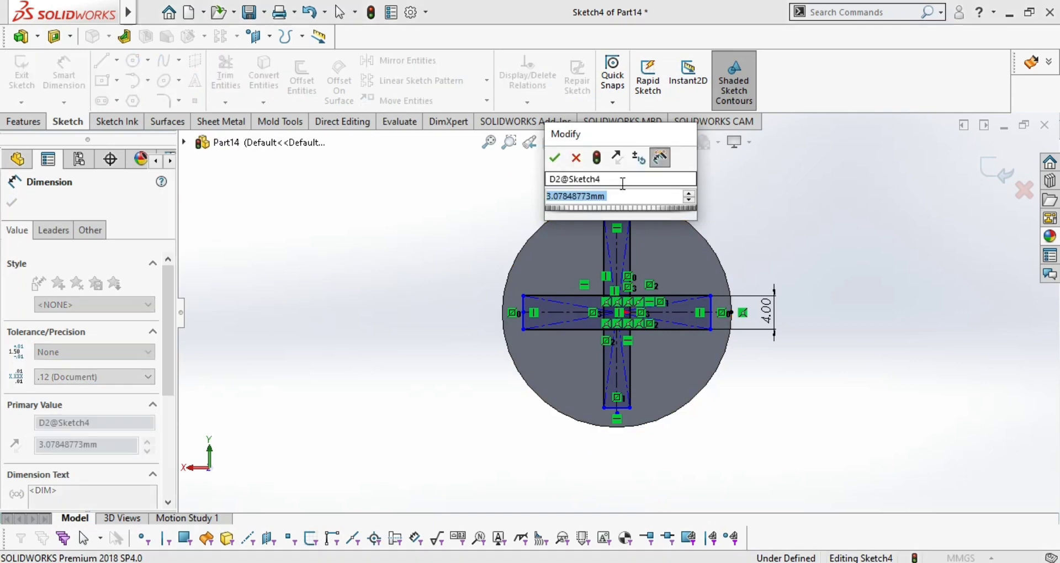
type("4")
key("Return")
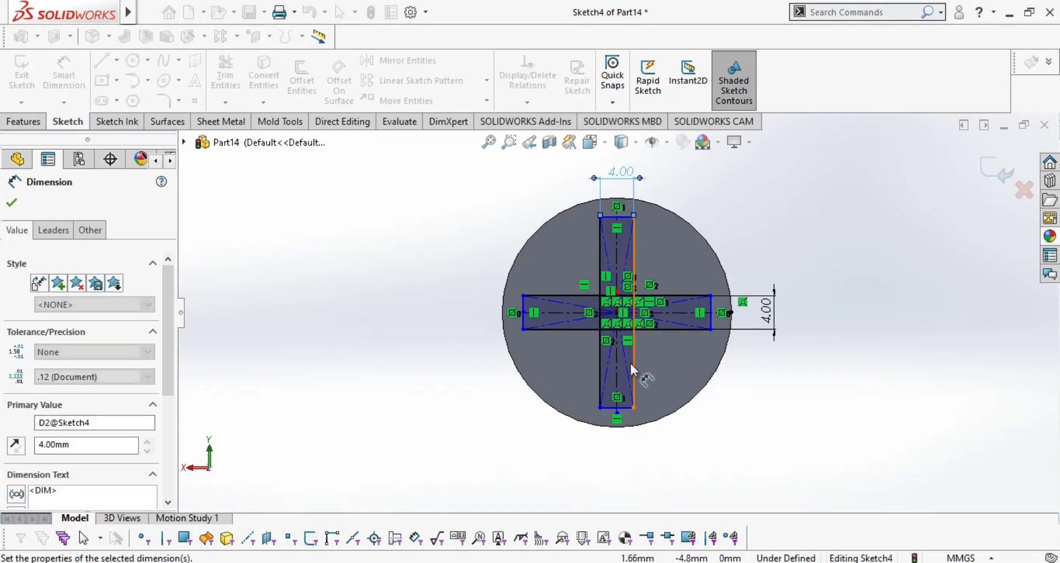
left_click(616, 409)
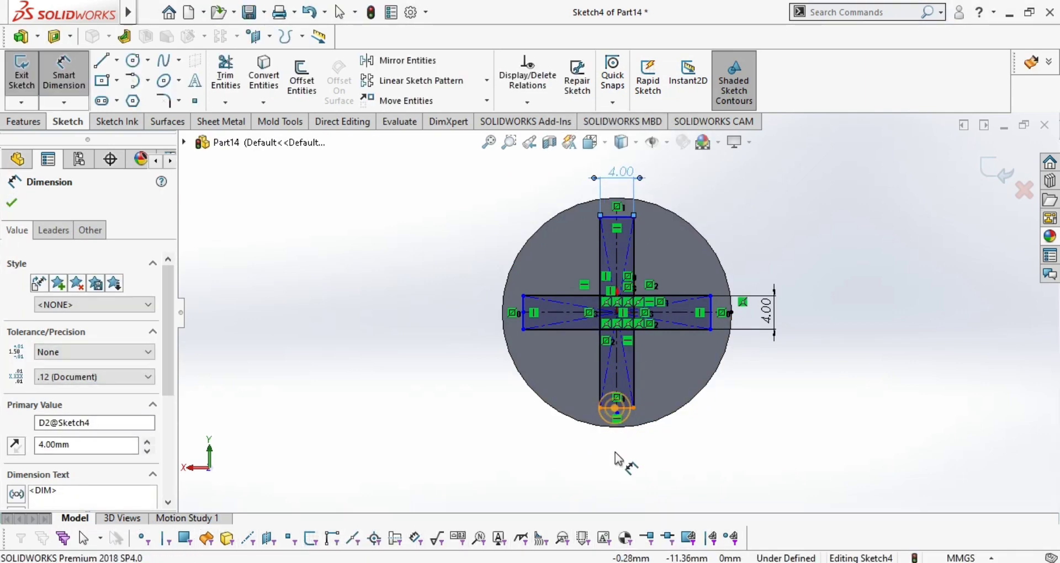
key("Escape")
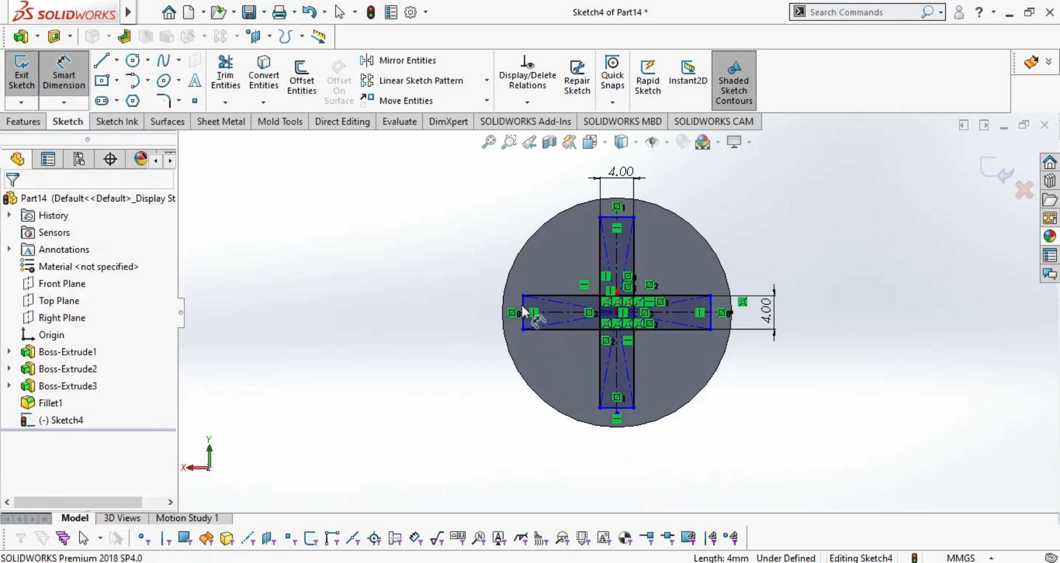
left_click(522, 304)
key("Escape")
Dimension the long edge of the wide rectangle above the head and set its length to 20 mm
left_click(555, 295)
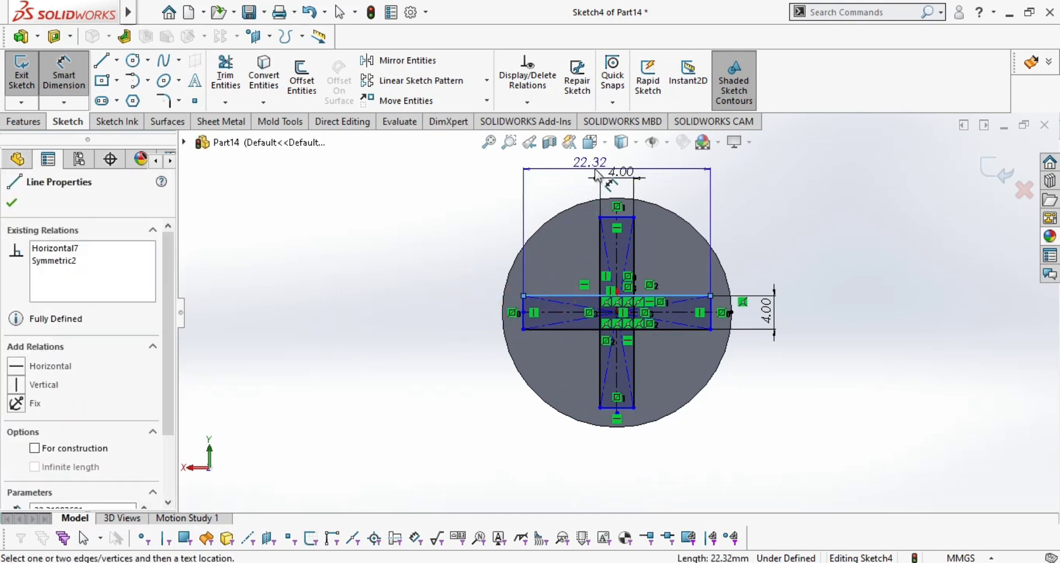
left_click(610, 164)
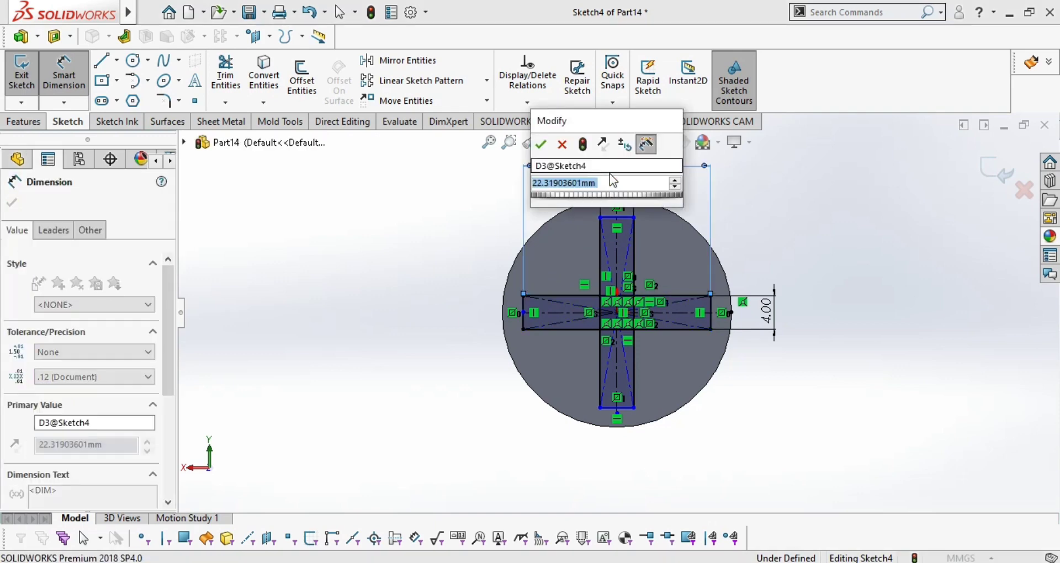
type("20")
key("Return")
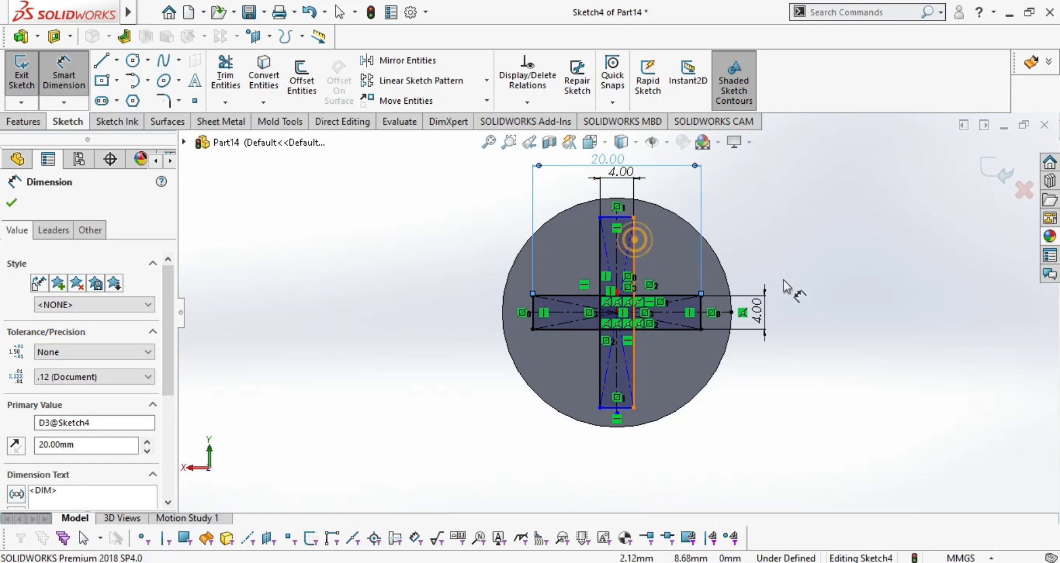
Dimension the long edge of the tall rectangle beside the head and set its length to 20 mm
left_click(635, 237)
left_click(817, 292)
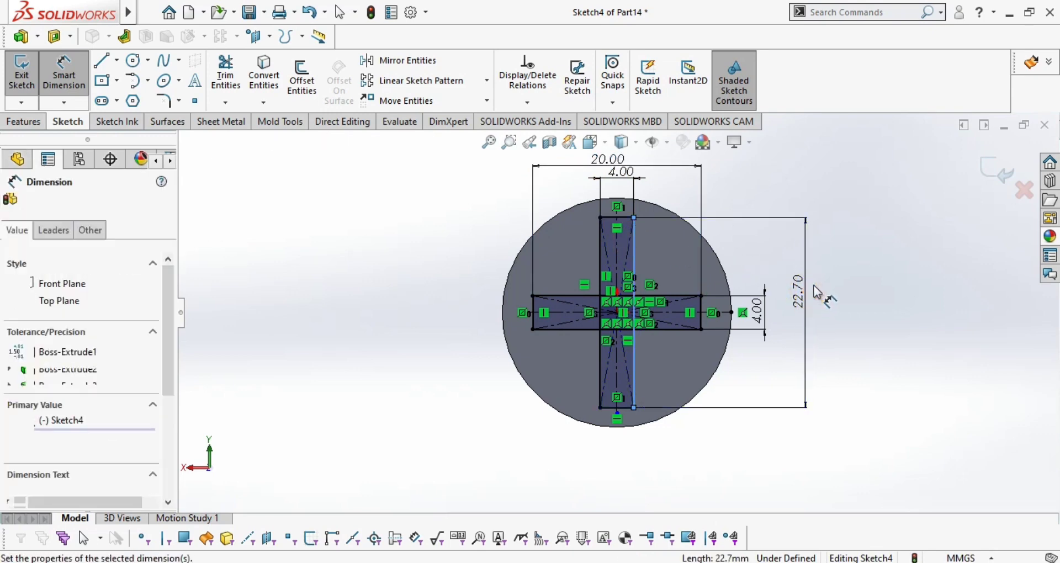
type("20")
key("Return")
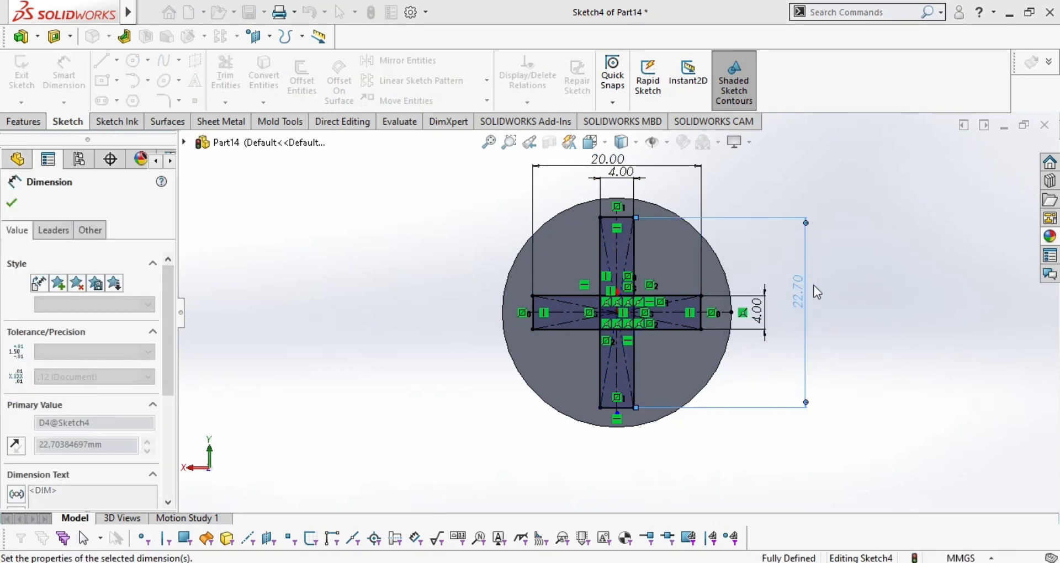
Close the dimensioning and trim away the overlapping rectangle edges around the centre of the cross sketch
middle_click_drag(832, 359, 797, 372)
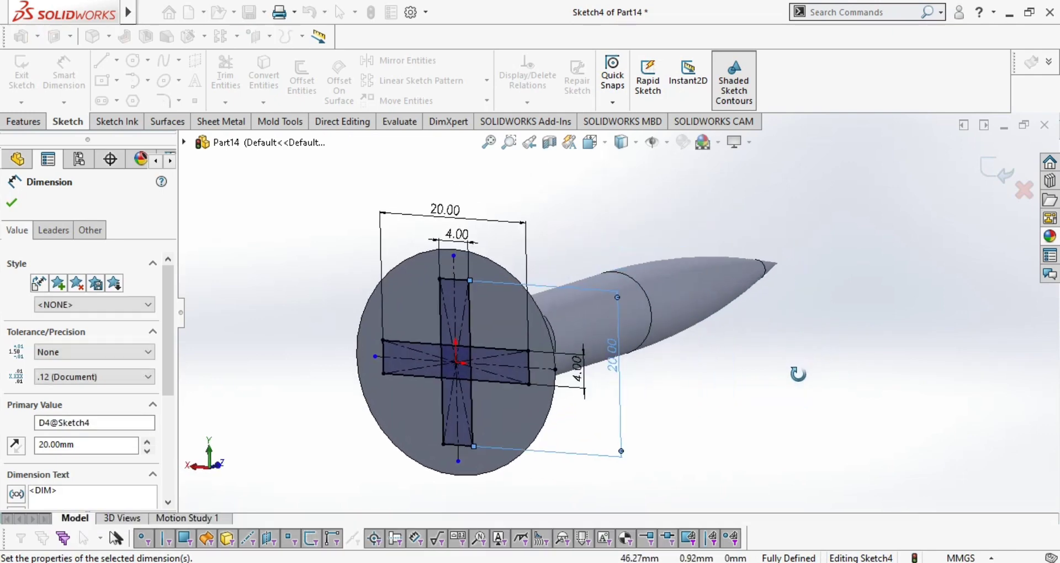
left_click(12, 208)
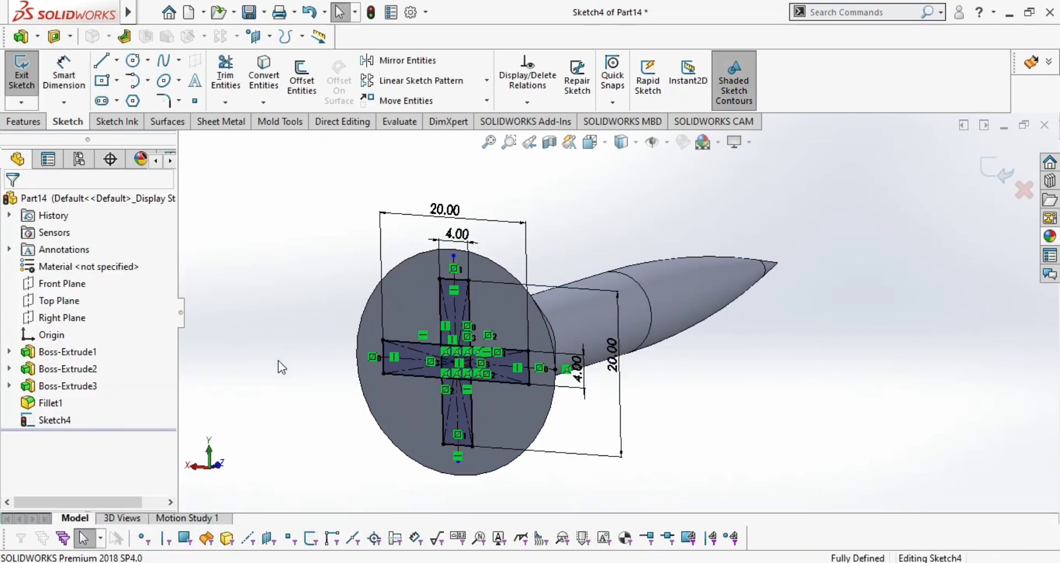
mouse_move(278, 360)
middle_mouse_down()
mouse_move(291, 359)
mouse_move(277, 378)
middle_mouse_up()
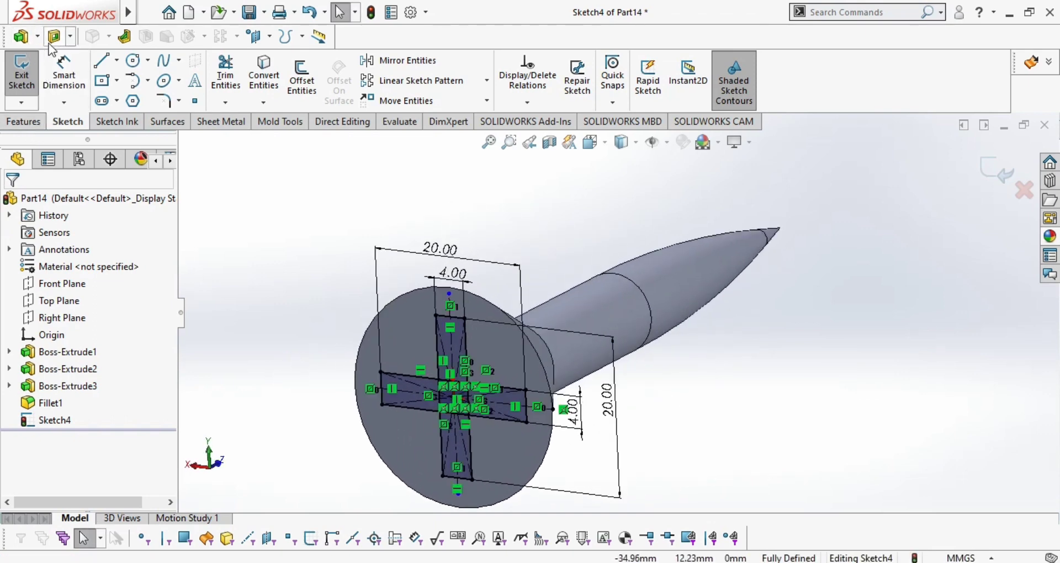
left_click(226, 69)
scroll(466, 369, "down", 6)
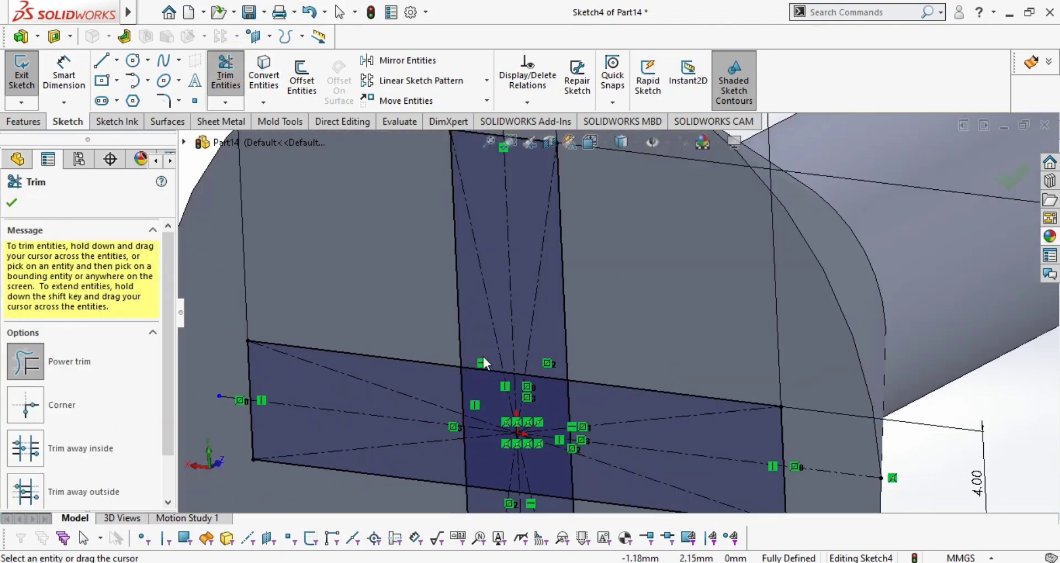
mouse_move(475, 326)
left_mouse_down()
mouse_move(488, 472)
mouse_move(511, 494)
mouse_move(578, 451)
mouse_move(535, 337)
mouse_move(509, 394)
mouse_move(519, 336)
mouse_move(535, 330)
mouse_move(491, 364)
mouse_move(519, 404)
left_mouse_up()
left_click_drag(523, 355, 522, 359)
Trim the remaining line fragments and diagonal construction lines inside the cross, leaving a single open-centred outline
scroll(525, 448, "down", 4)
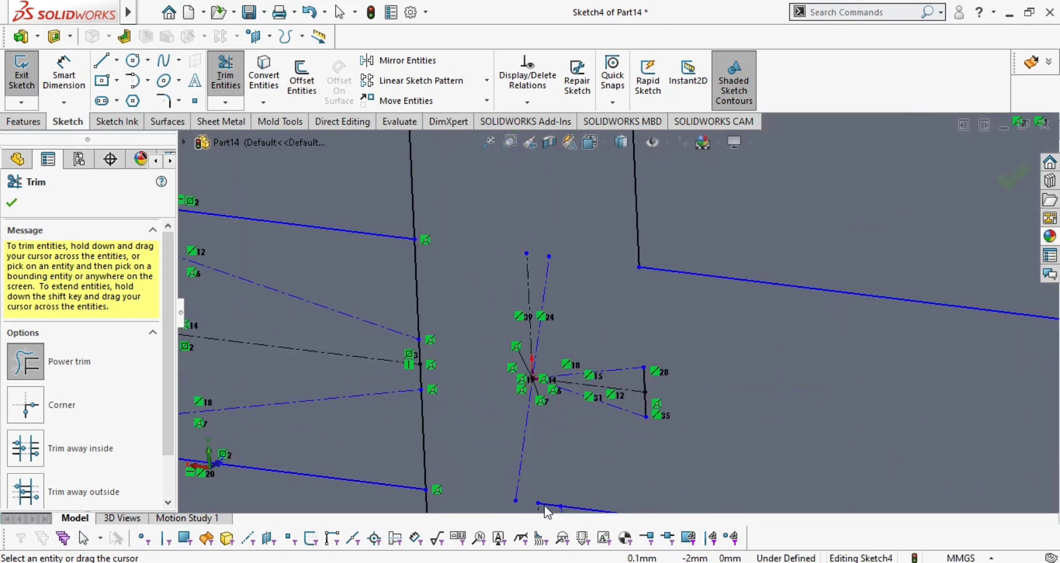
mouse_move(487, 409)
left_mouse_down()
mouse_move(662, 381)
mouse_move(663, 421)
left_mouse_up()
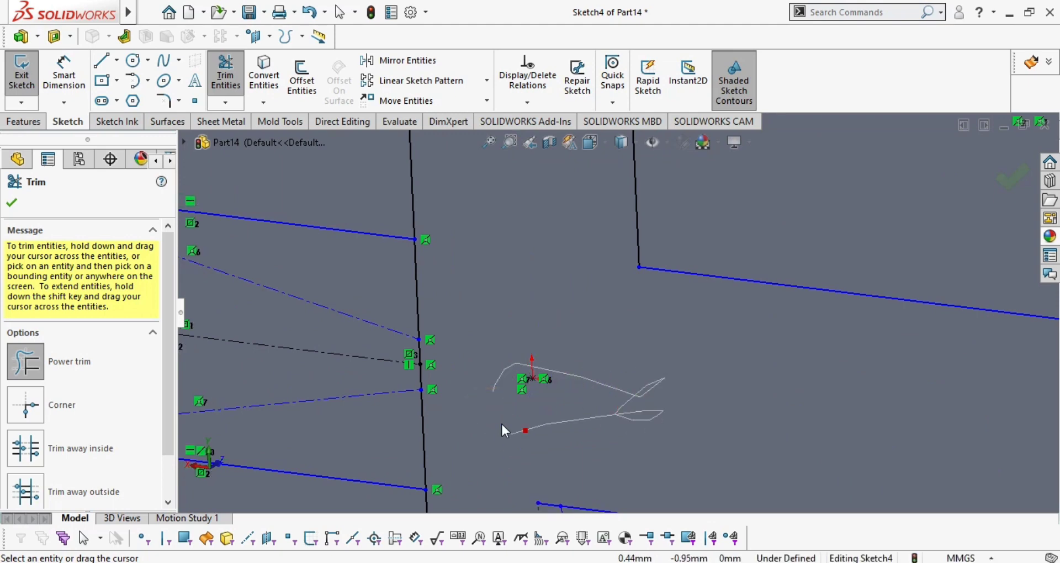
left_click_drag(501, 424, 530, 444)
scroll(533, 445, "up", 3)
mouse_move(551, 314)
left_mouse_down()
mouse_move(480, 296)
mouse_move(531, 388)
left_mouse_up()
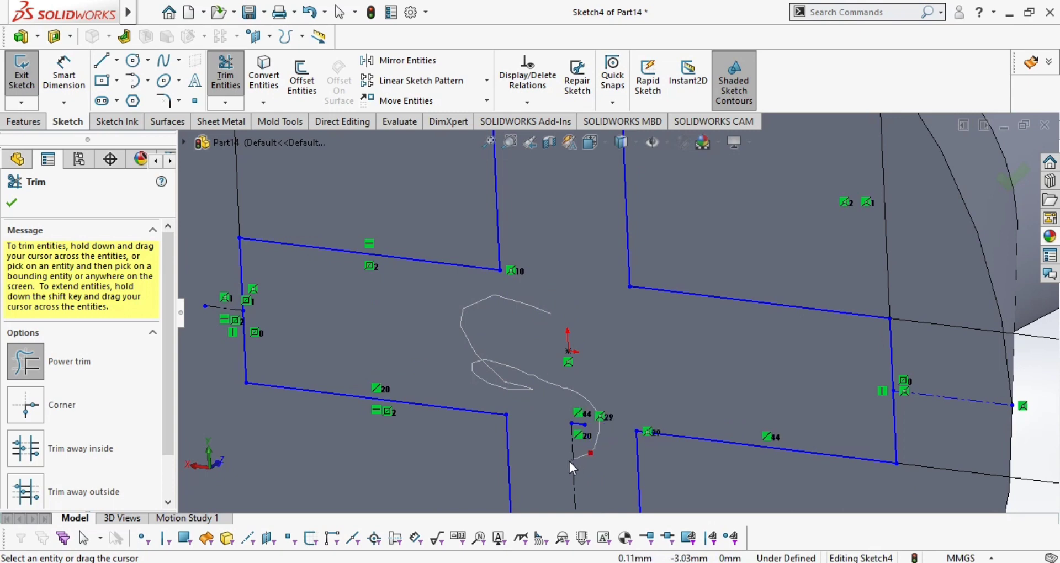
left_click_drag(573, 428, 569, 419)
scroll(564, 370, "up", 4)
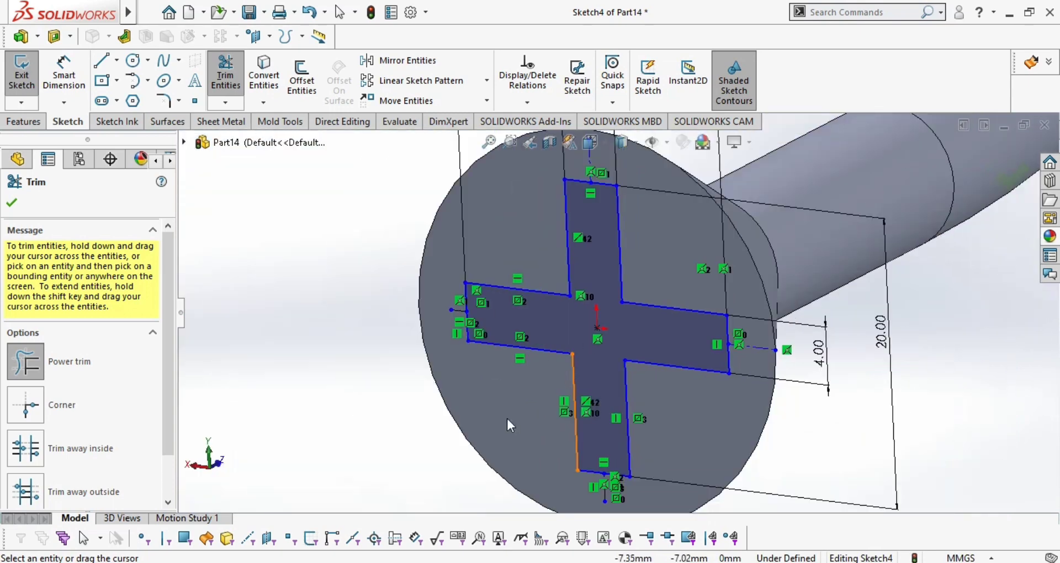
left_click(12, 202)
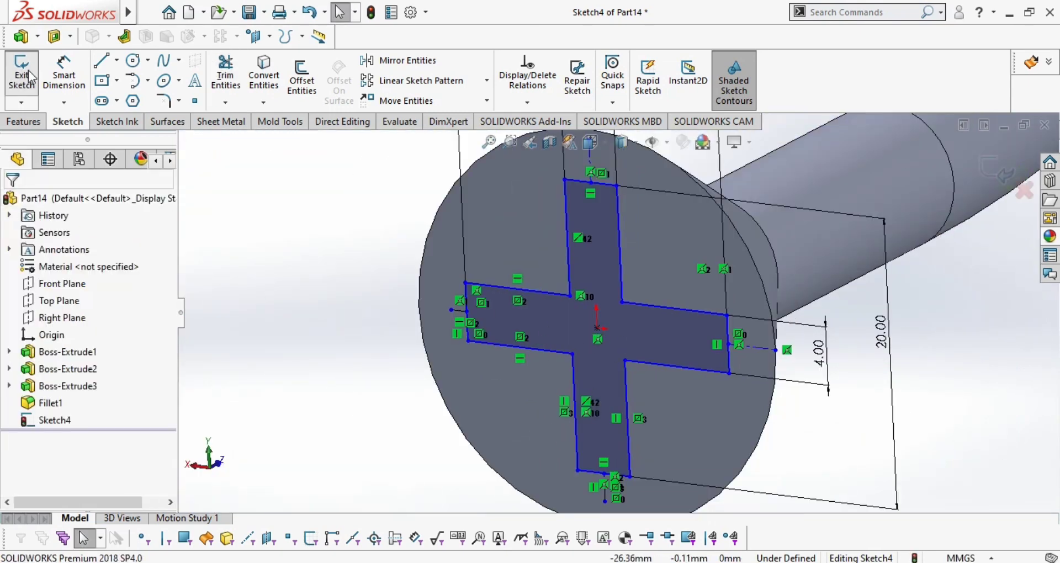
Cut-extrude the cross profile into the screw head as a blind cut 5 mm deep with a 10° draft
left_click(22, 38)
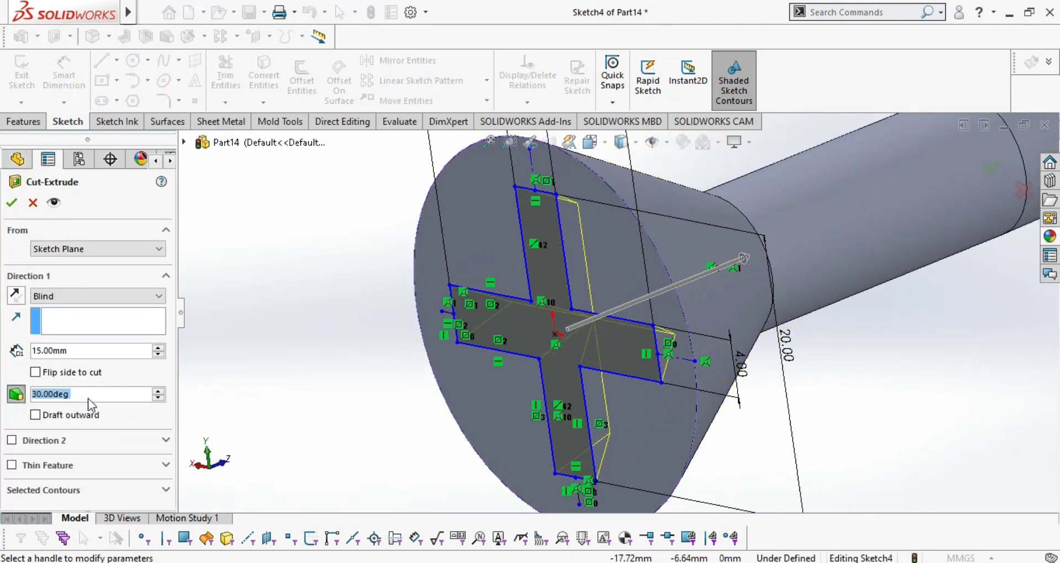
type("10")
key("Return")
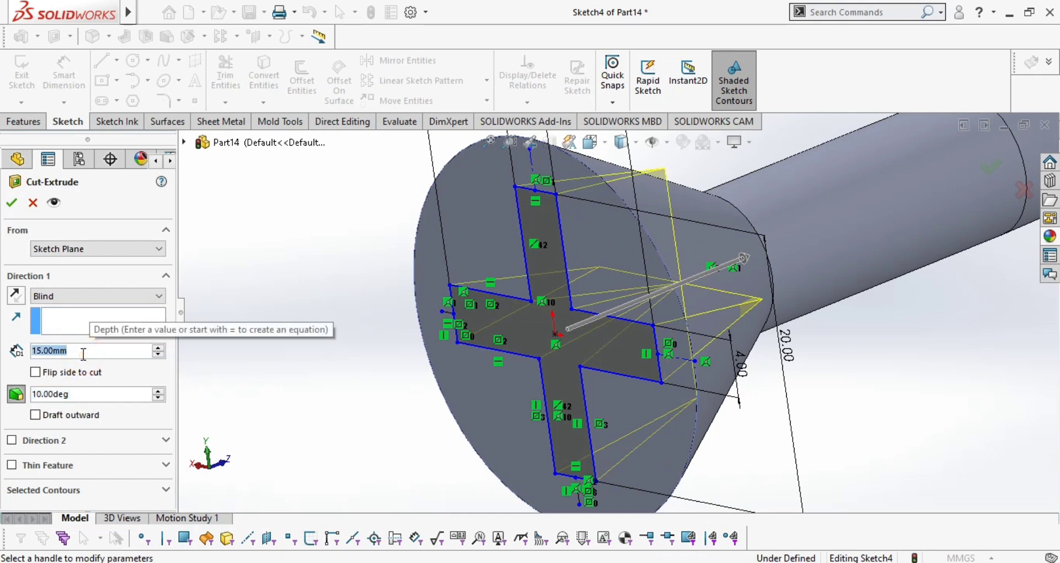
type("3")
key("Return")
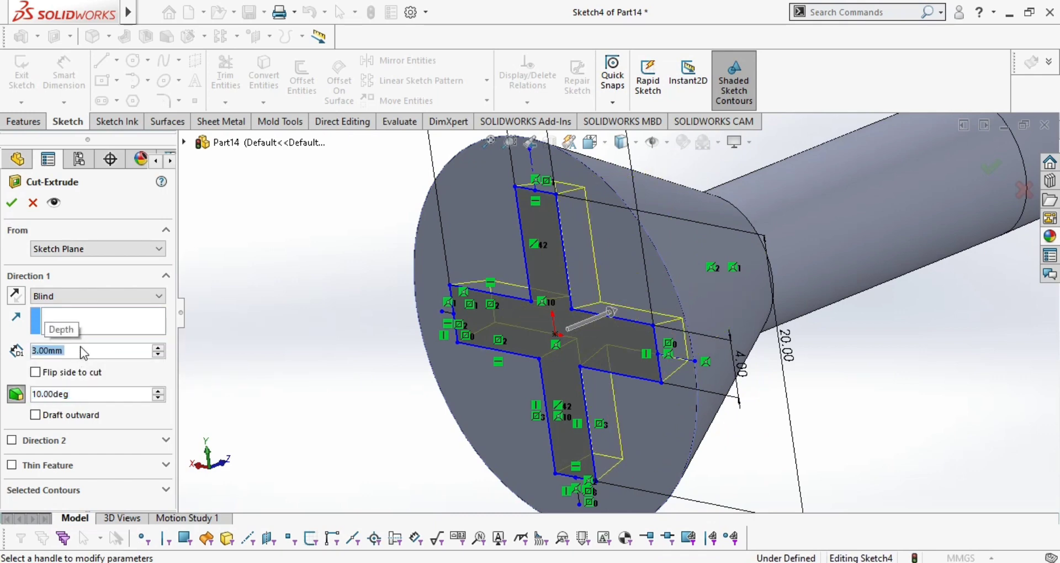
type("5")
key("Return")
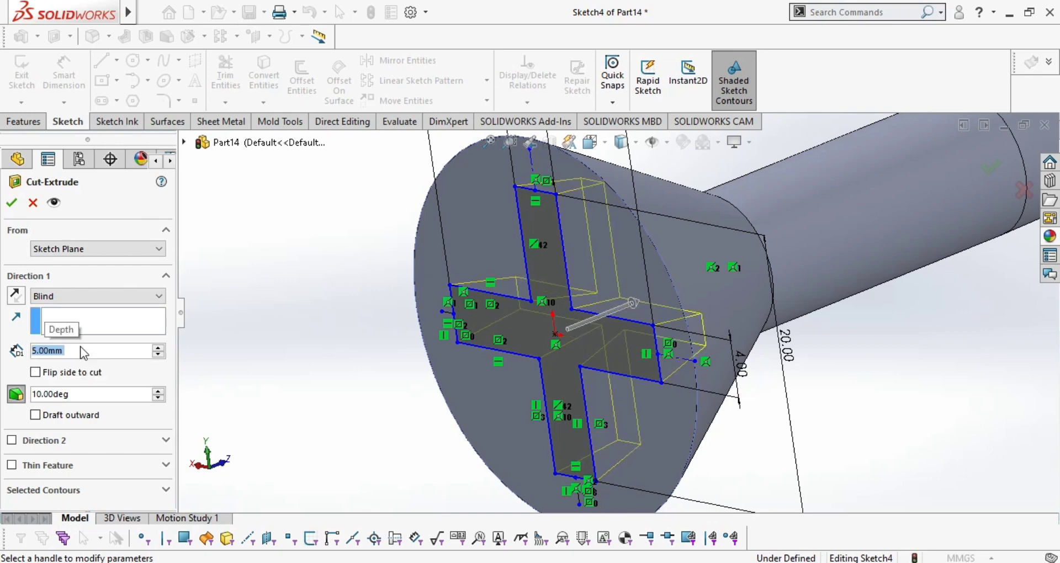
left_click(14, 205)
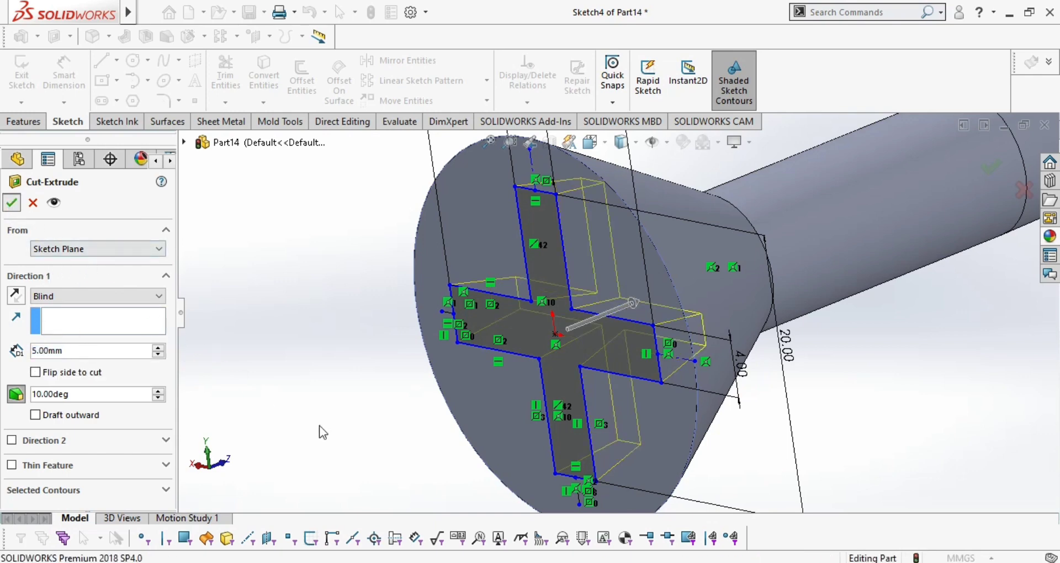
Start a new reference plane with the Front Plane as its first reference
middle_click_drag(357, 433, 397, 391)
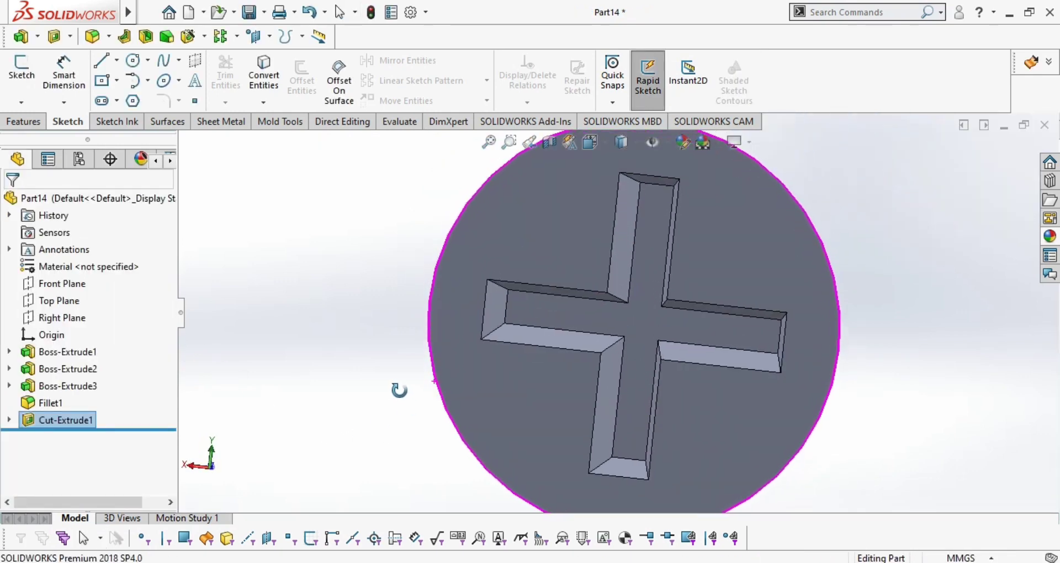
scroll(567, 374, "up", 3)
middle_click_drag(681, 393, 607, 420)
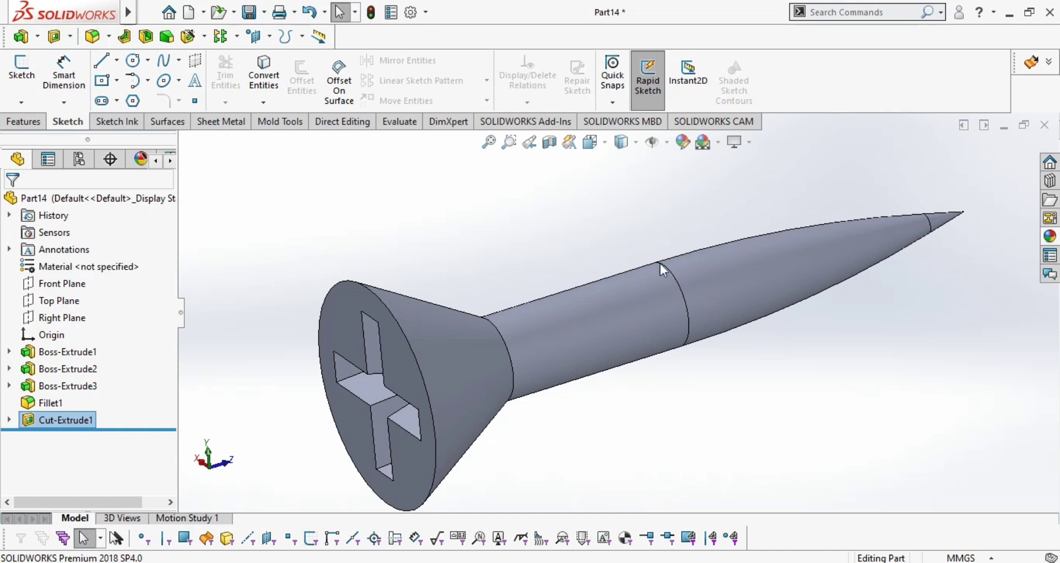
middle_click_drag(760, 395, 713, 439)
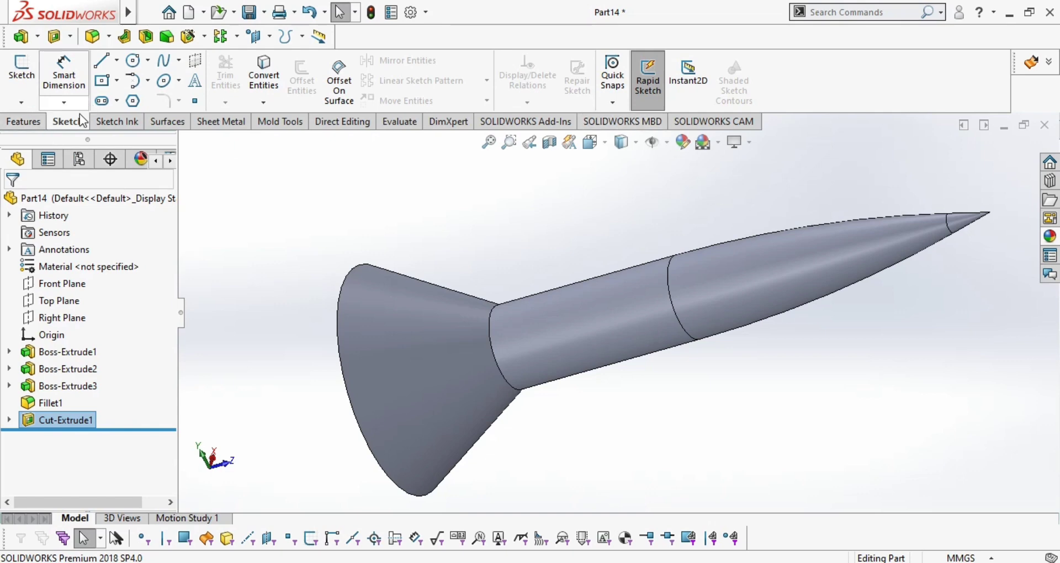
left_click(9, 125)
left_click(621, 102)
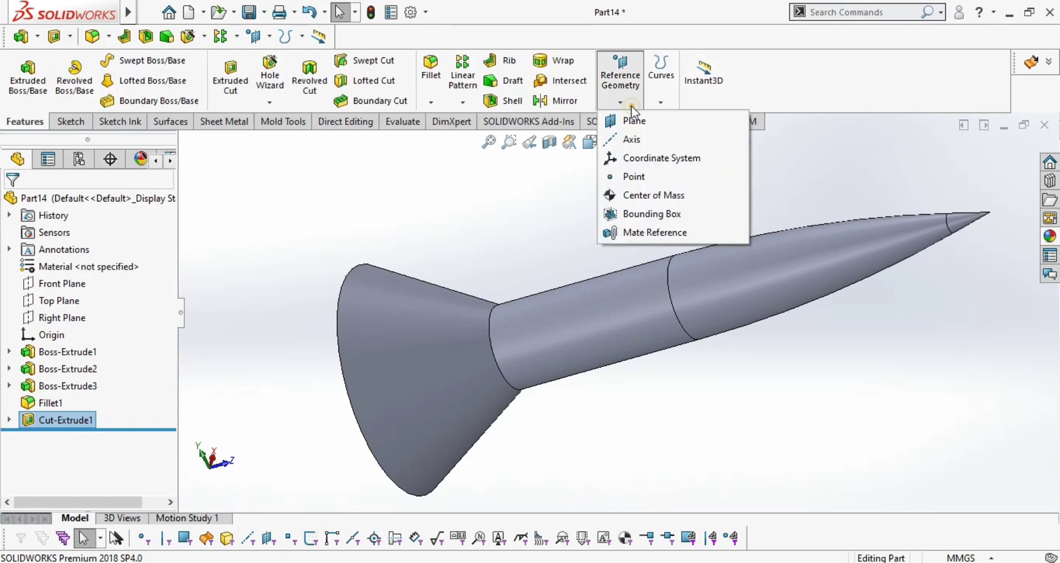
left_click(630, 117)
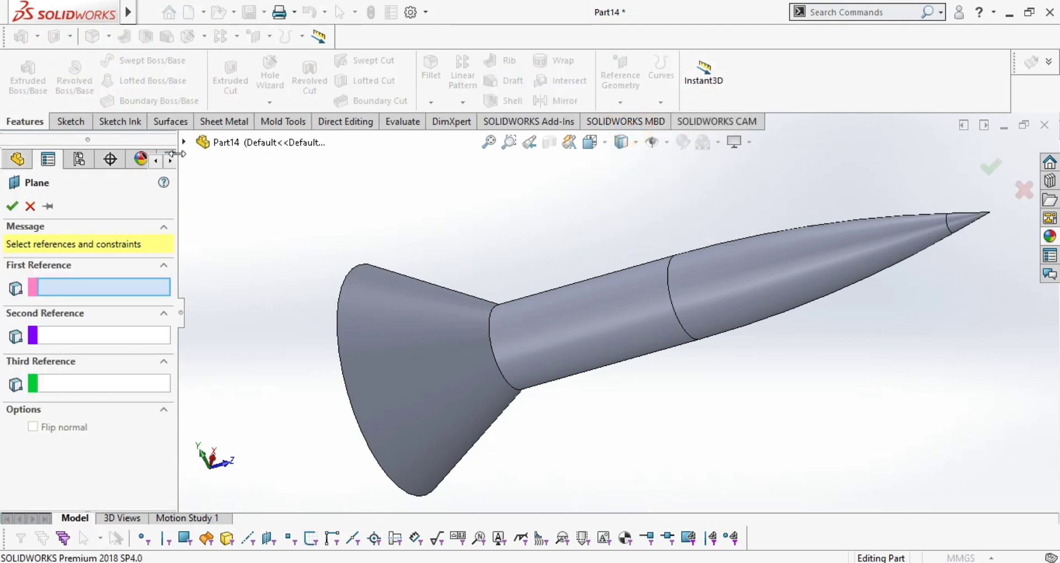
left_click(185, 142)
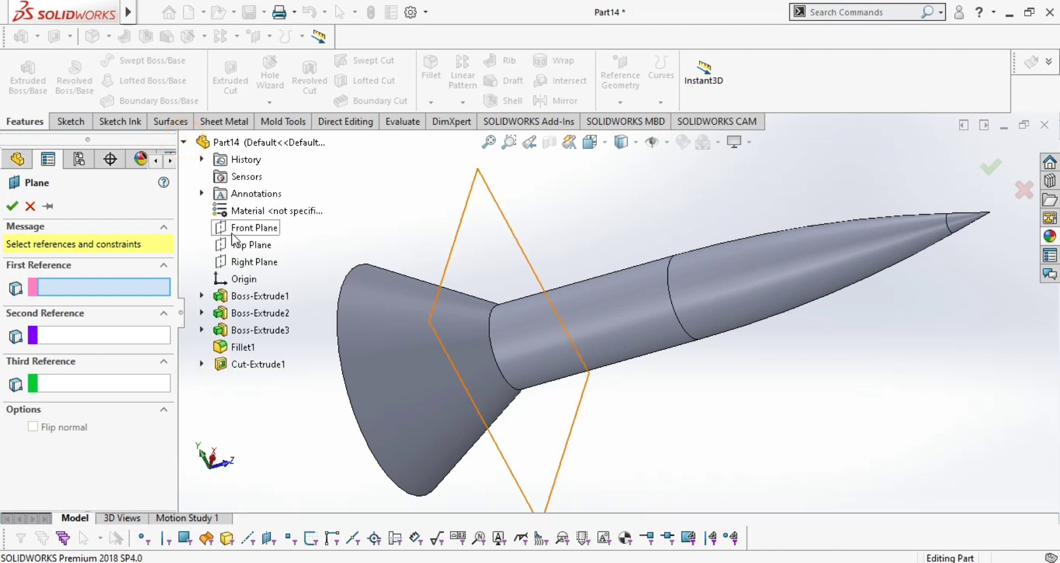
left_click(234, 229)
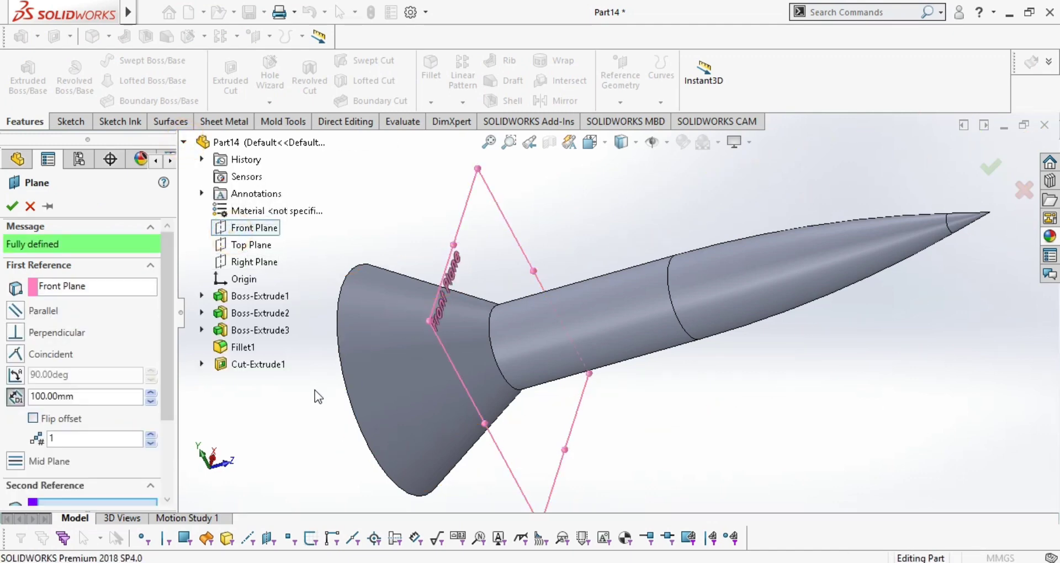
Set the reference plane's offset distance to 0 mm with Flip offset enabled and create the plane
middle_click_drag(316, 389, 344, 376)
scroll(349, 376, "up", 4)
scroll(565, 358, "up", 1)
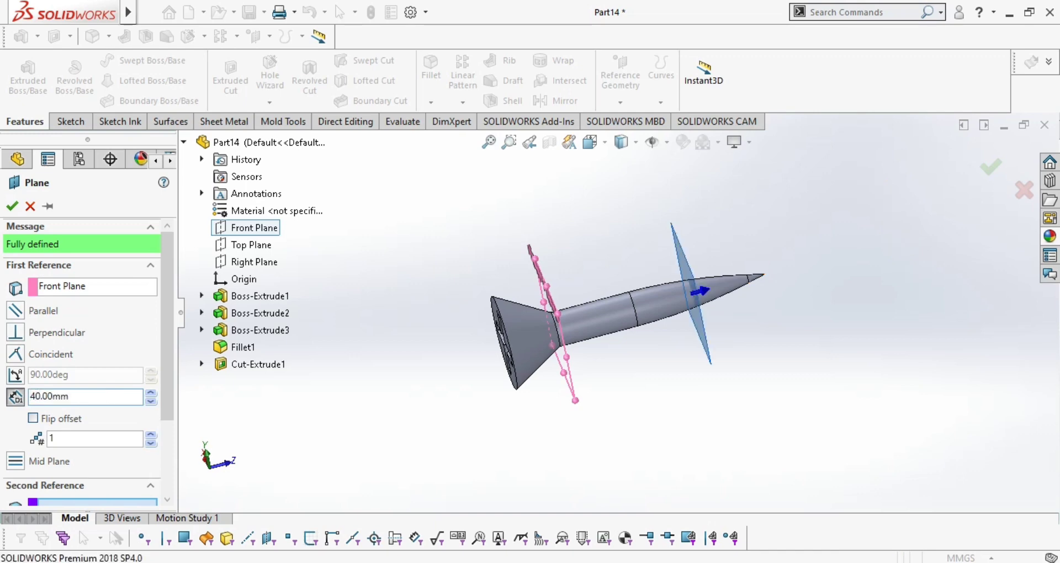
left_click(33, 419)
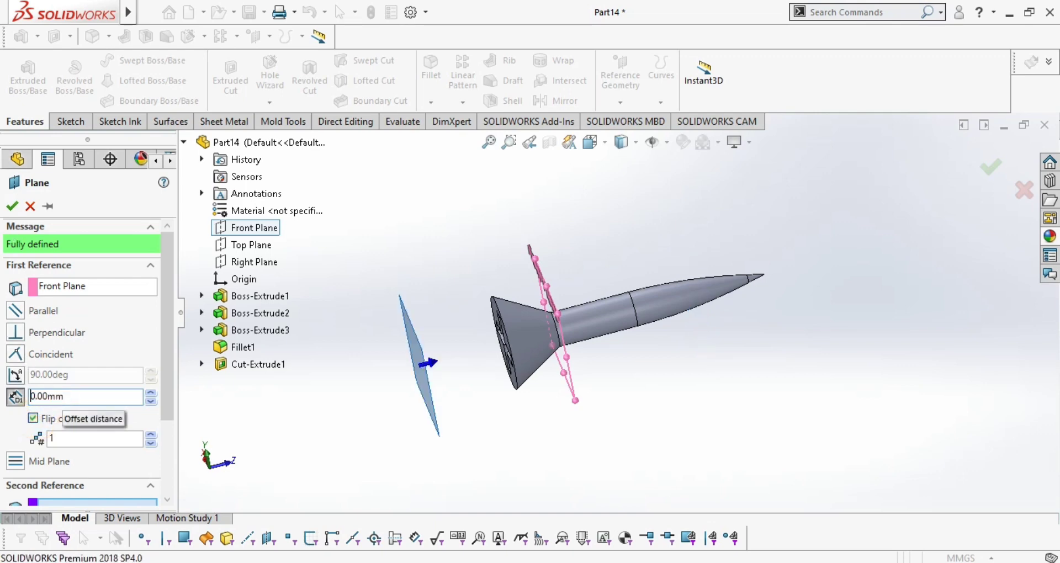
left_click(11, 207)
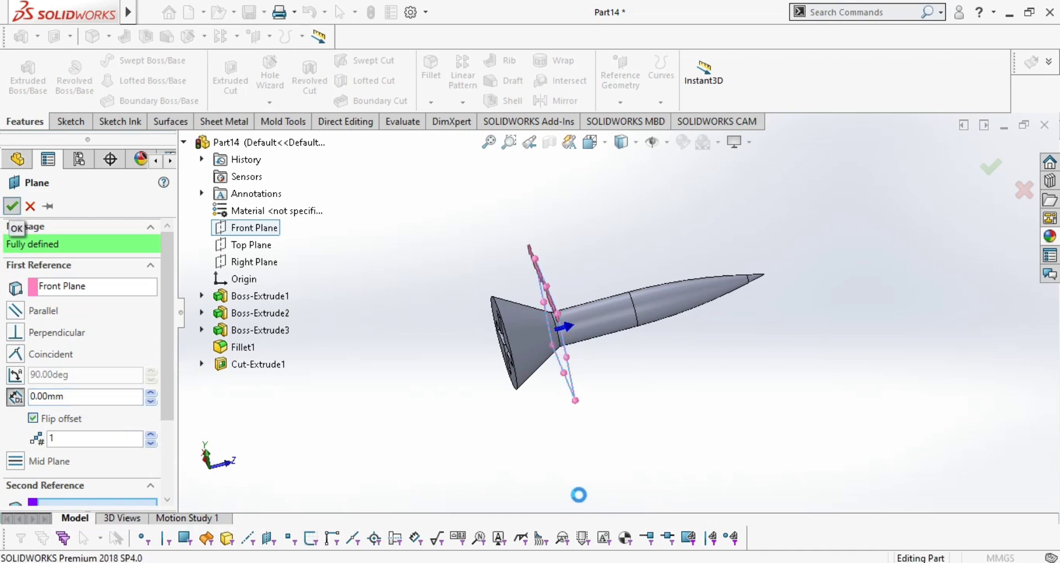
Create a sketch on the new plane by converting the shank's circular edge into a circle, and exit the sketch
middle_click_drag(551, 483, 529, 482)
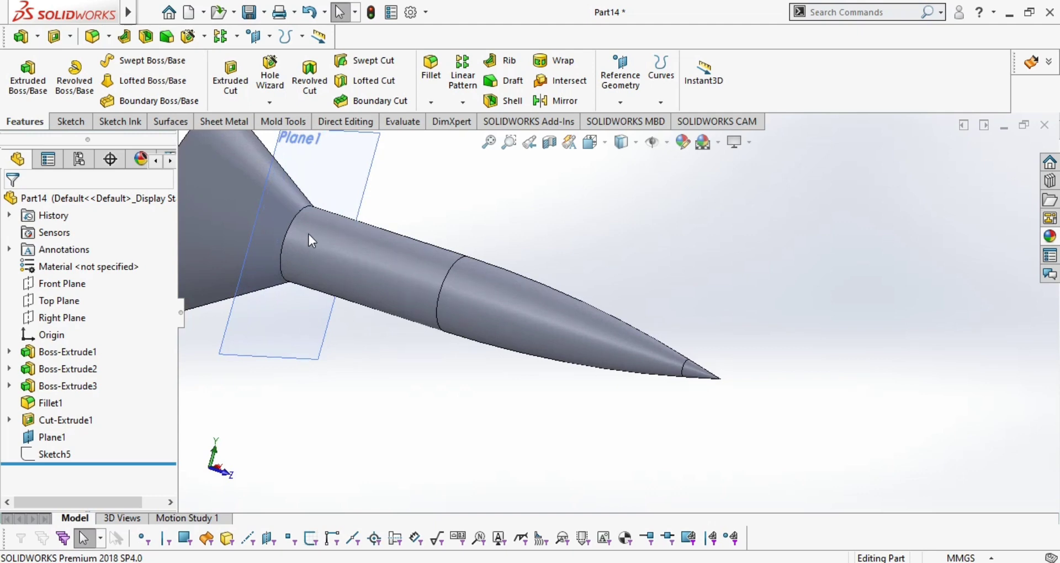
middle_click_drag(403, 384, 304, 341)
left_click(306, 342)
left_click(449, 291)
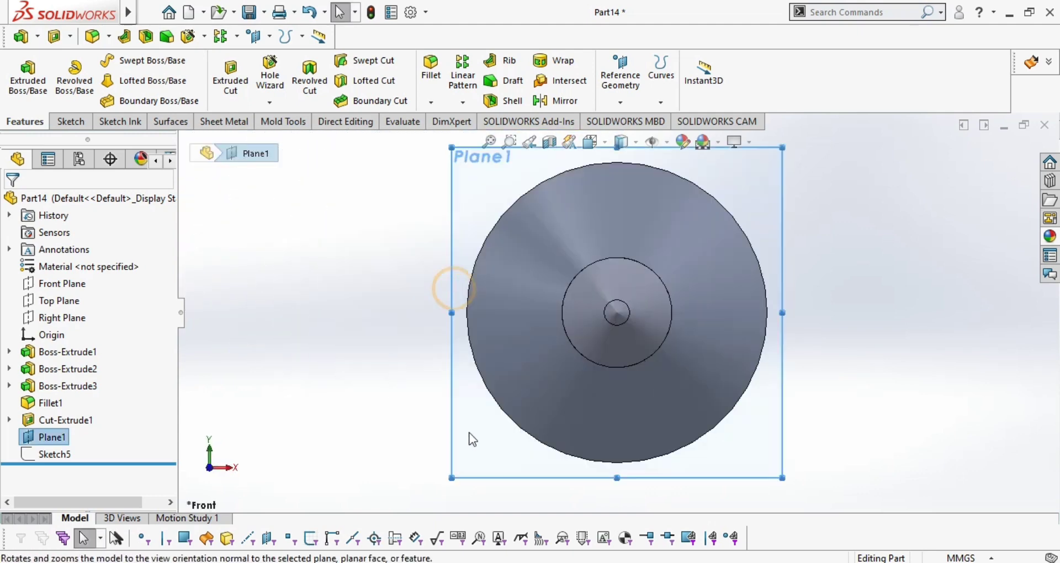
left_click(471, 435)
left_click(539, 389)
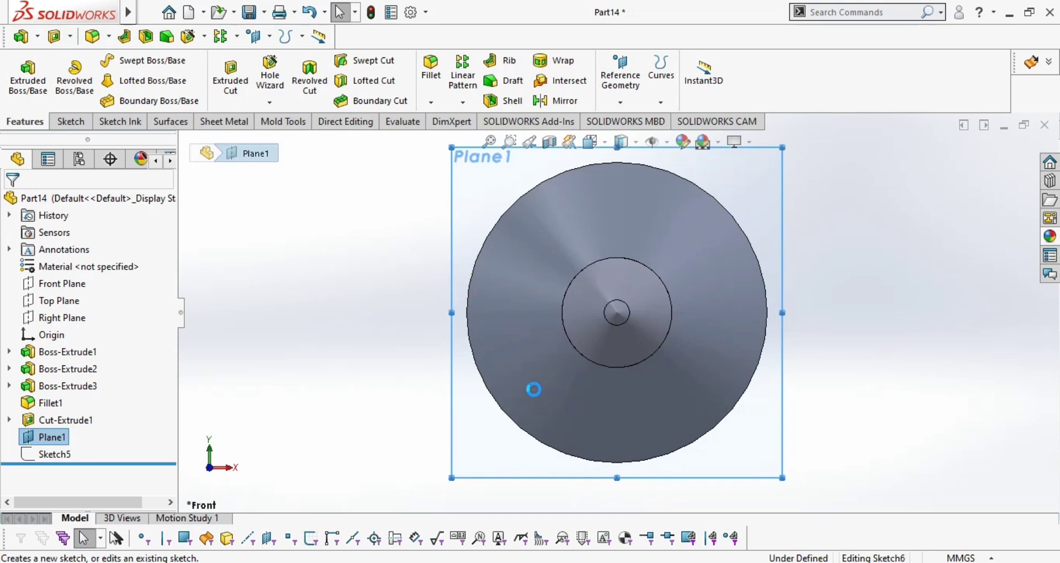
left_click(635, 366)
left_click(625, 365)
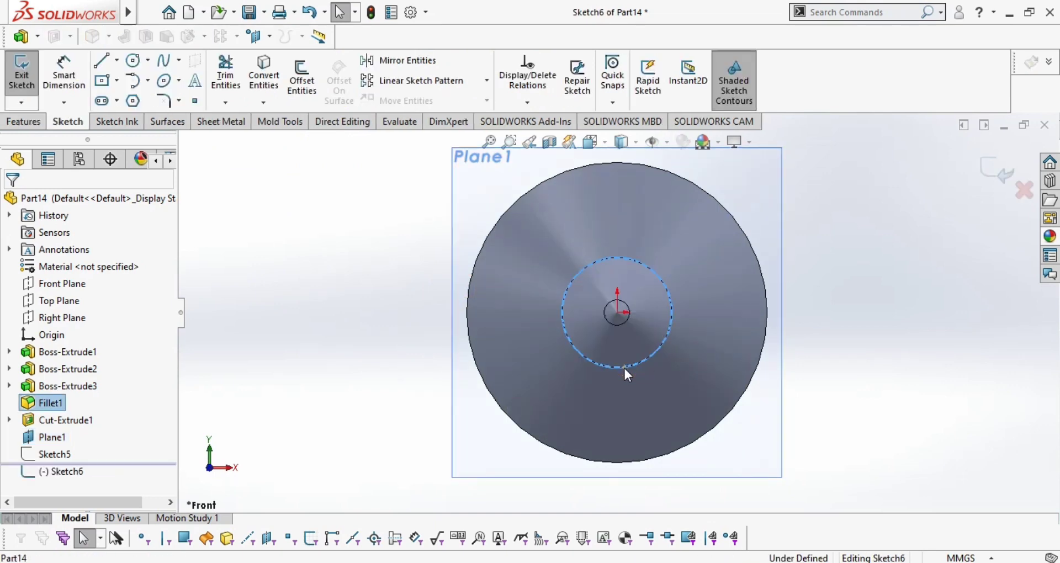
left_click(274, 73)
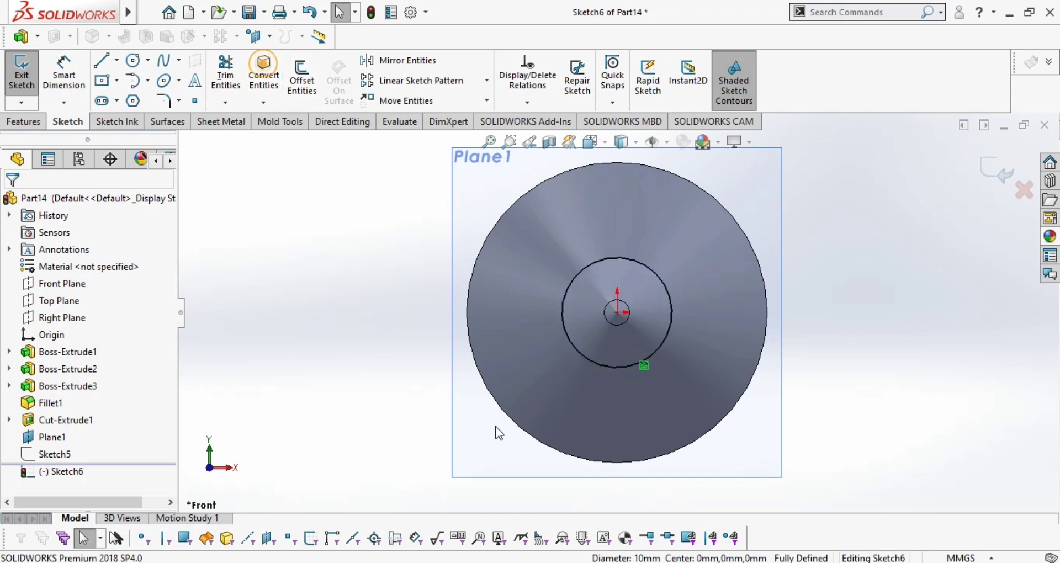
middle_click_drag(329, 444, 368, 463)
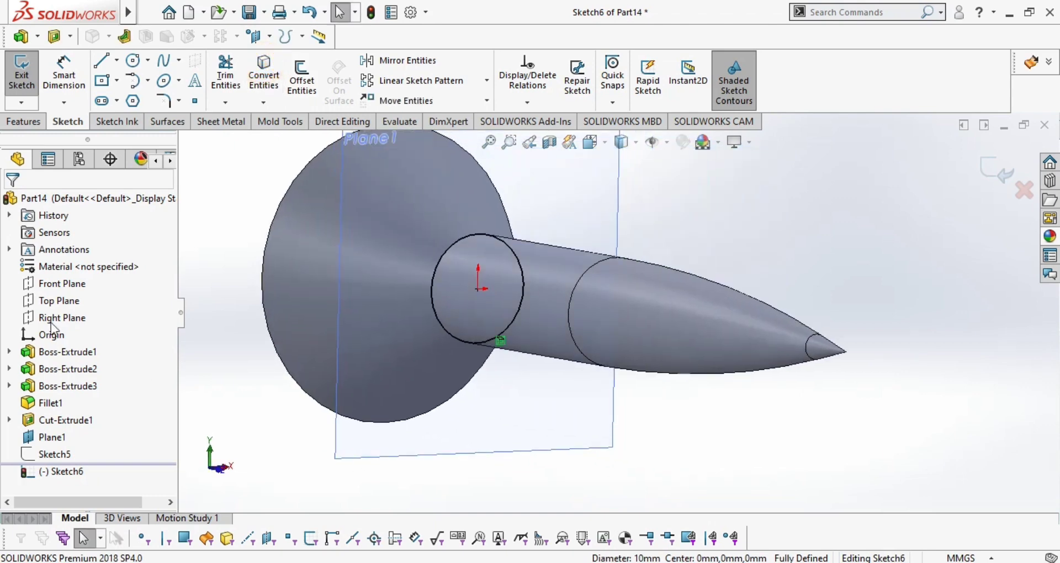
left_click(14, 88)
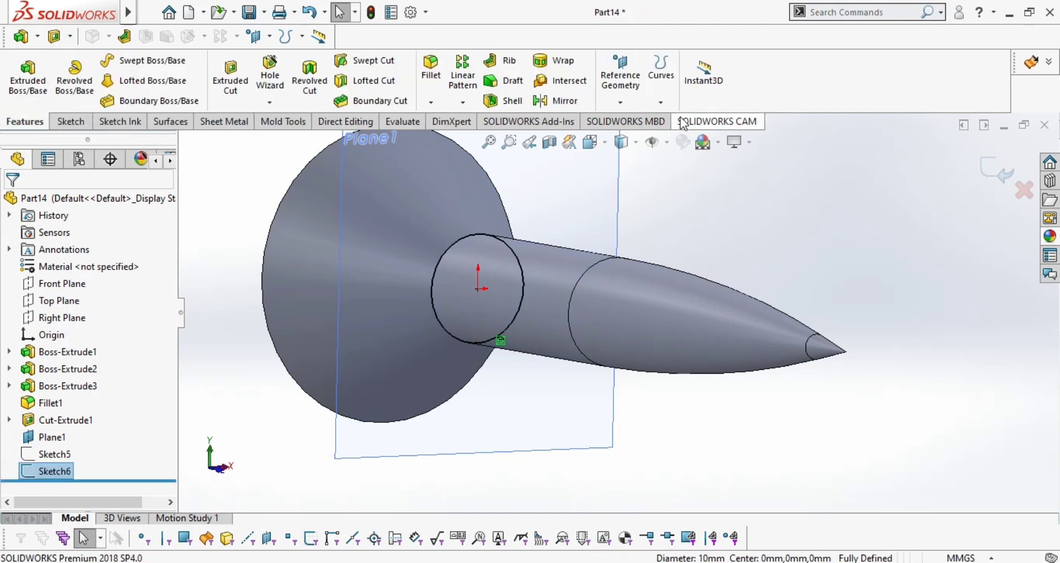
Start a variable-pitch helix on the shank circle sketch and set the second region row to 12 revolutions
left_click(662, 101)
left_click(698, 220)
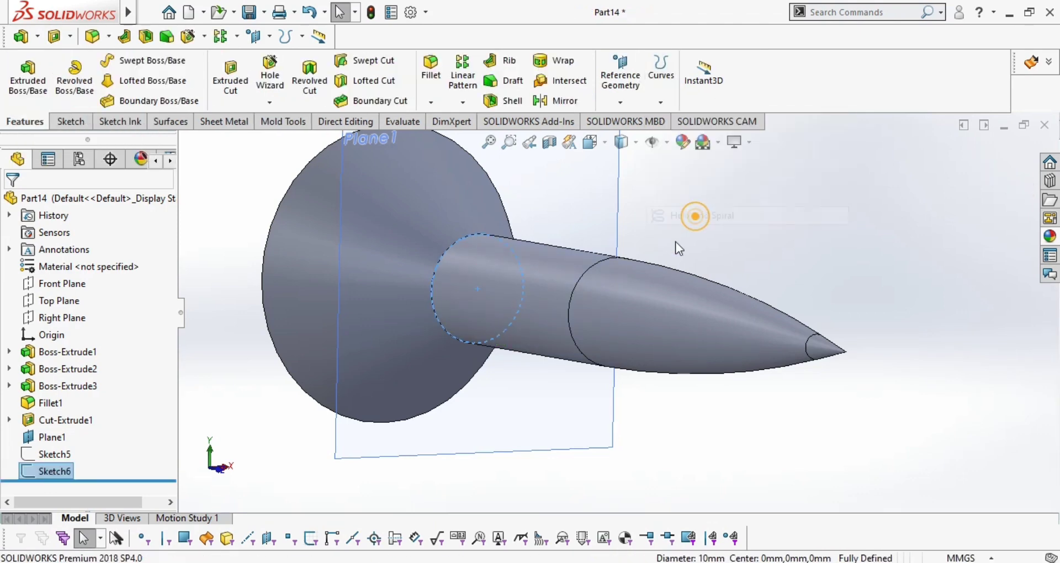
middle_click_drag(531, 428, 537, 445)
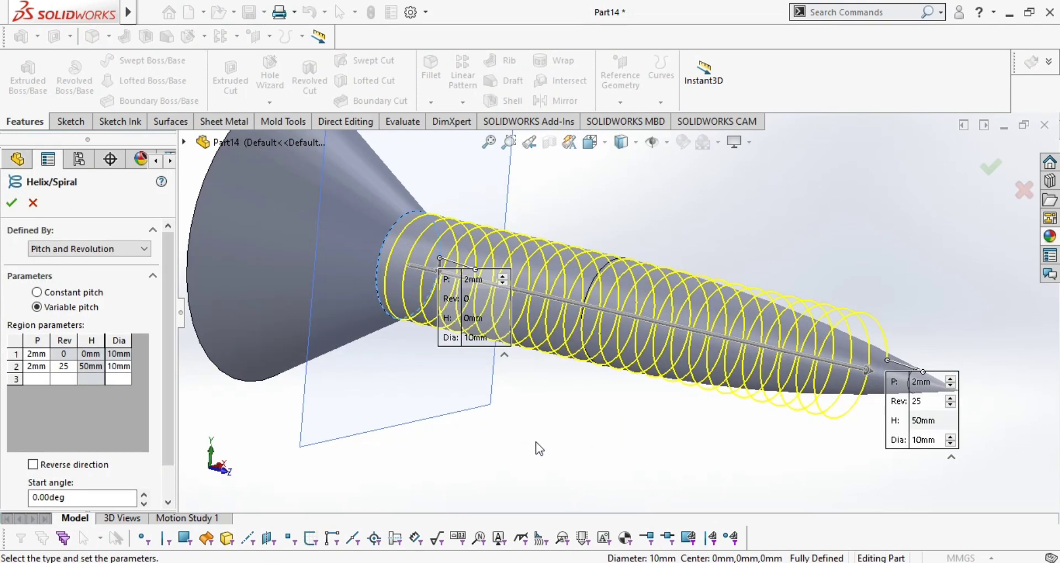
double_click(64, 367)
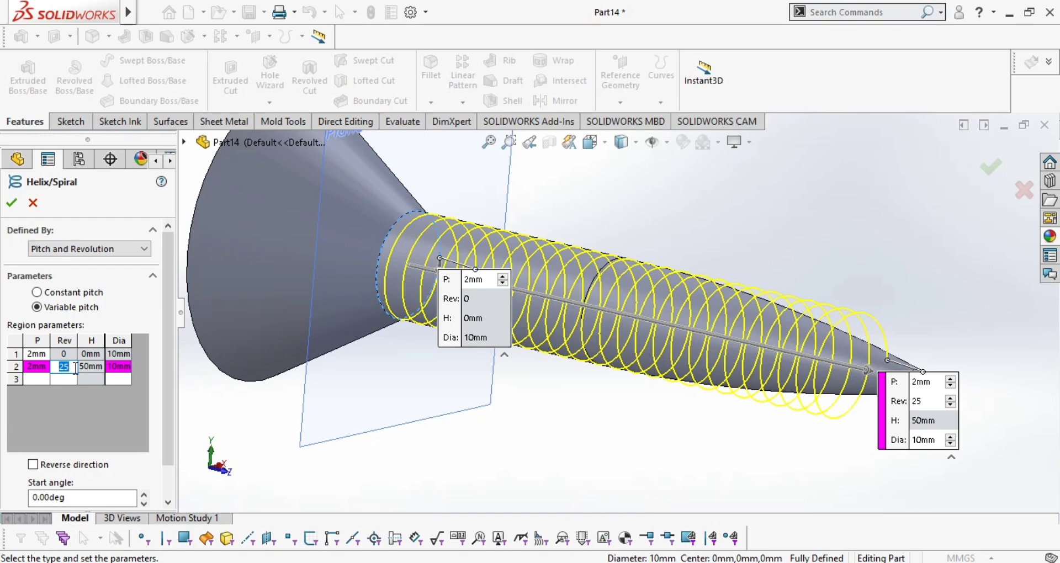
type("6")
key("Tab")
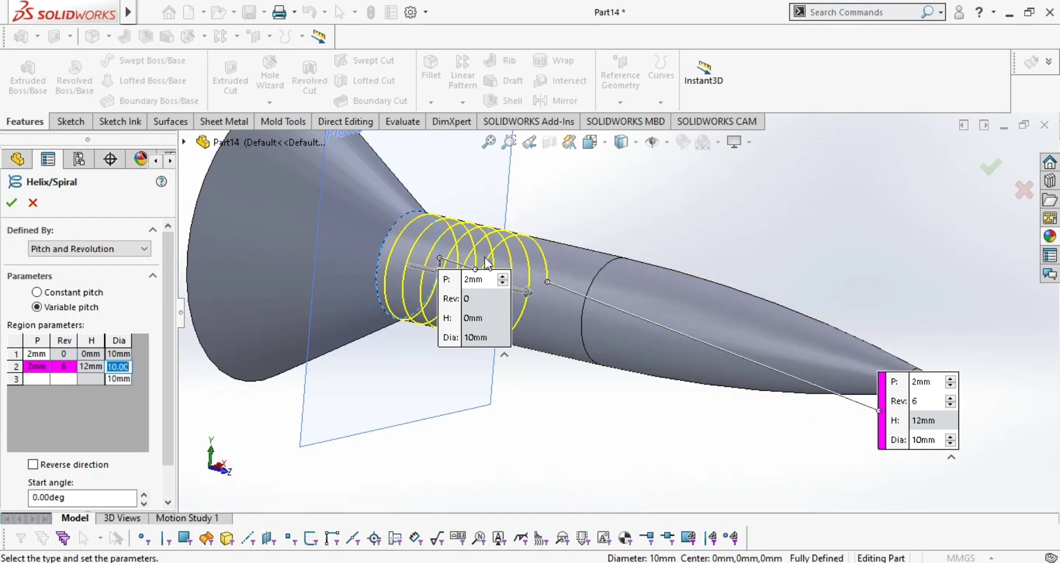
left_click(64, 367)
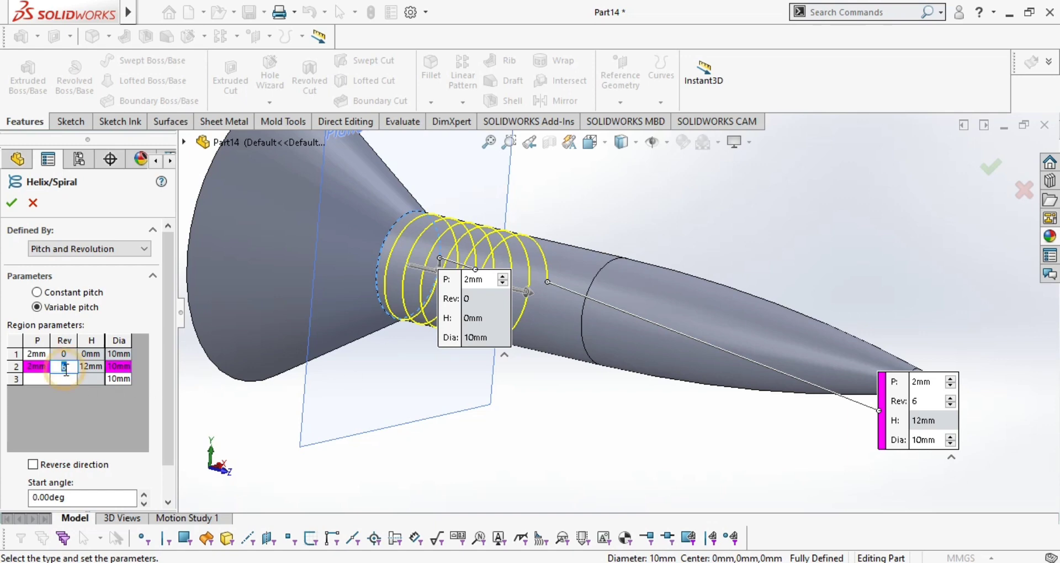
type("12")
key("Return")
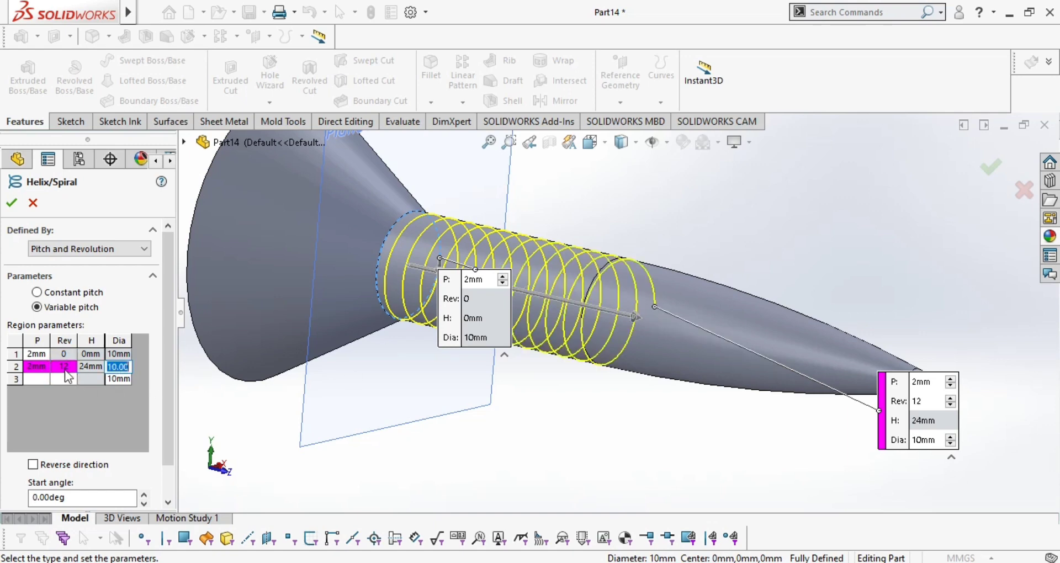
Add the third and fourth helix region rows with a 2 mm pitch at 13 and 14 revolutions
middle_click_drag(495, 453, 539, 445)
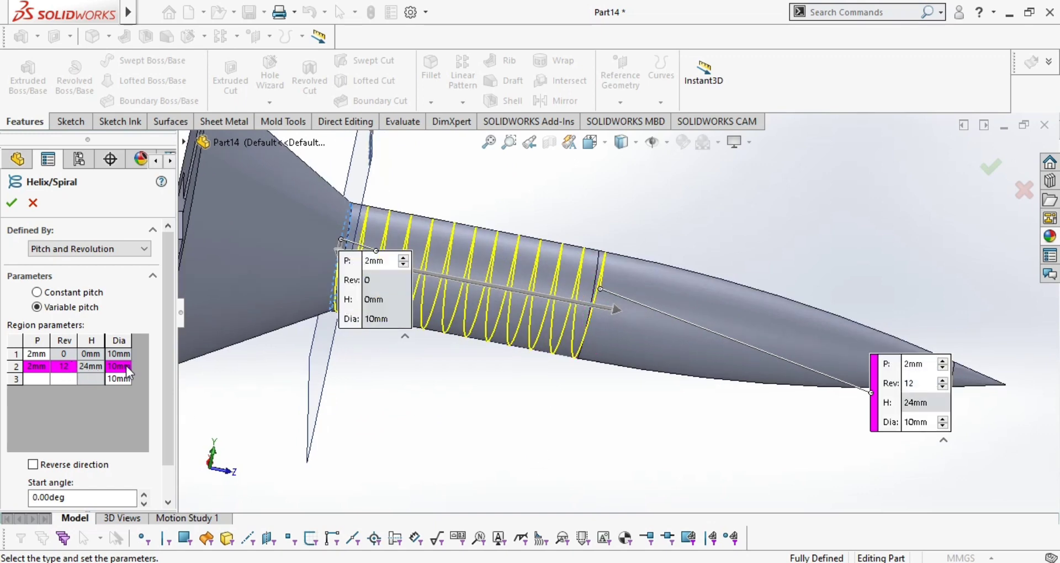
left_click(30, 380)
type("2")
type("13")
key("Tab")
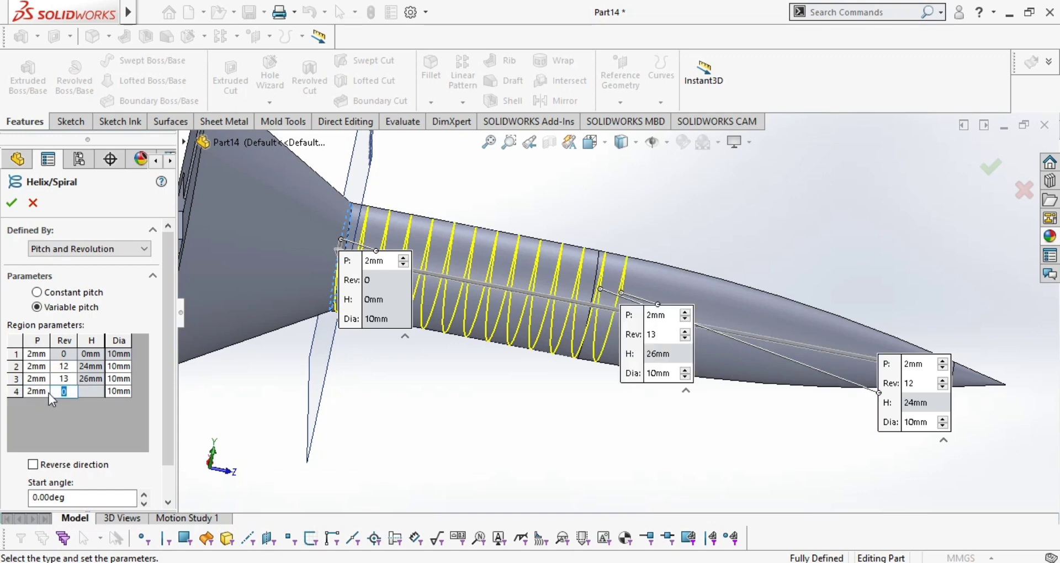
type("14")
key("Tab")
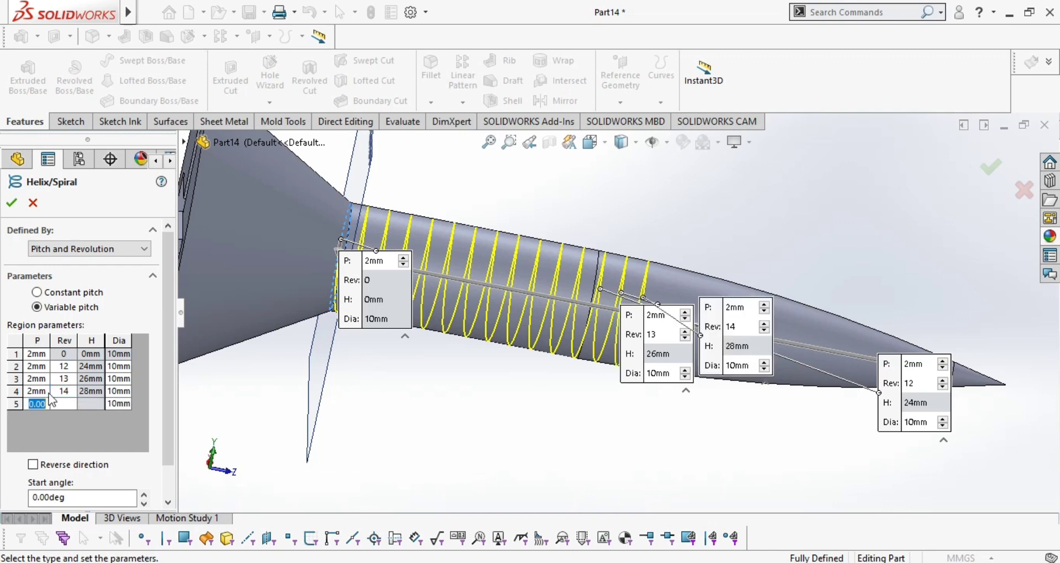
Add the fifth and sixth helix region rows with a 2 mm pitch at 15 and 16 revolutions
type("1")
key("BackSpace")
type("2")
key("Tab")
type("15")
key("Return")
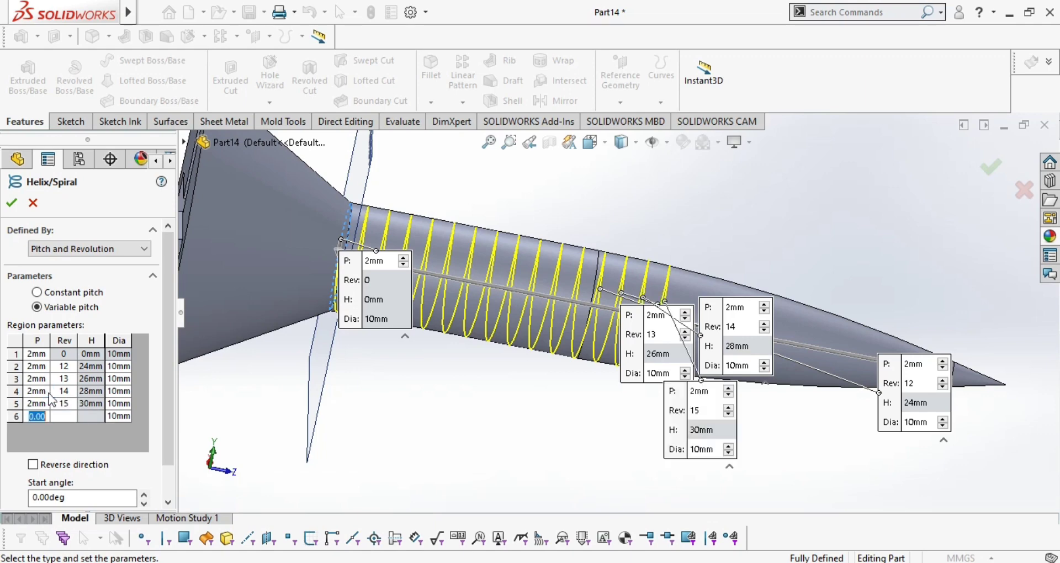
type("2")
key("Tab")
type("16")
key("Return")
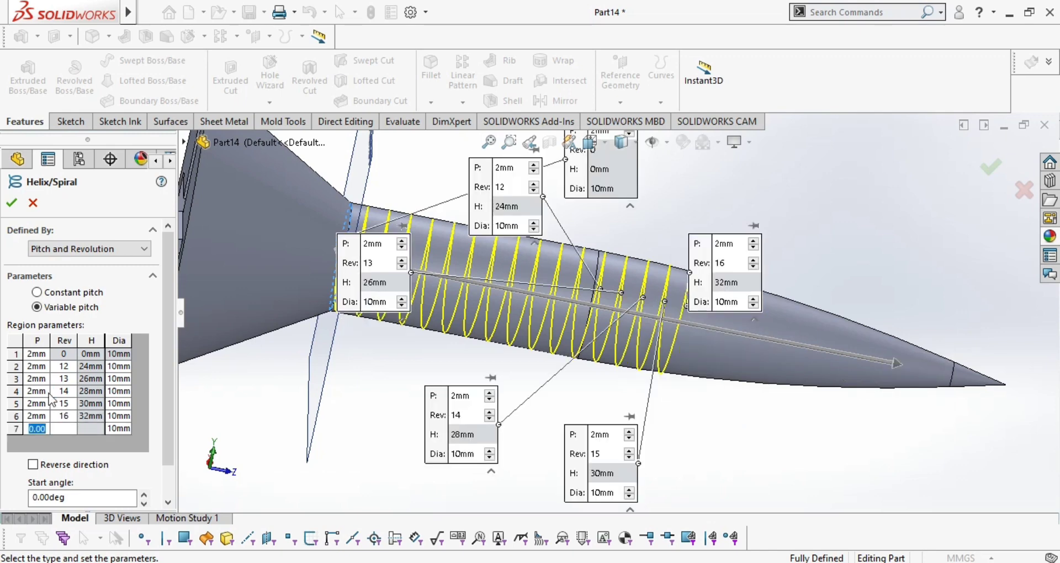
Add a seventh helix region row with a 2 mm pitch at 17 revolutions
type("2")
type("17")
key("BackSpace")
key("BackSpace")
key("Tab")
type("17")
key("Return")
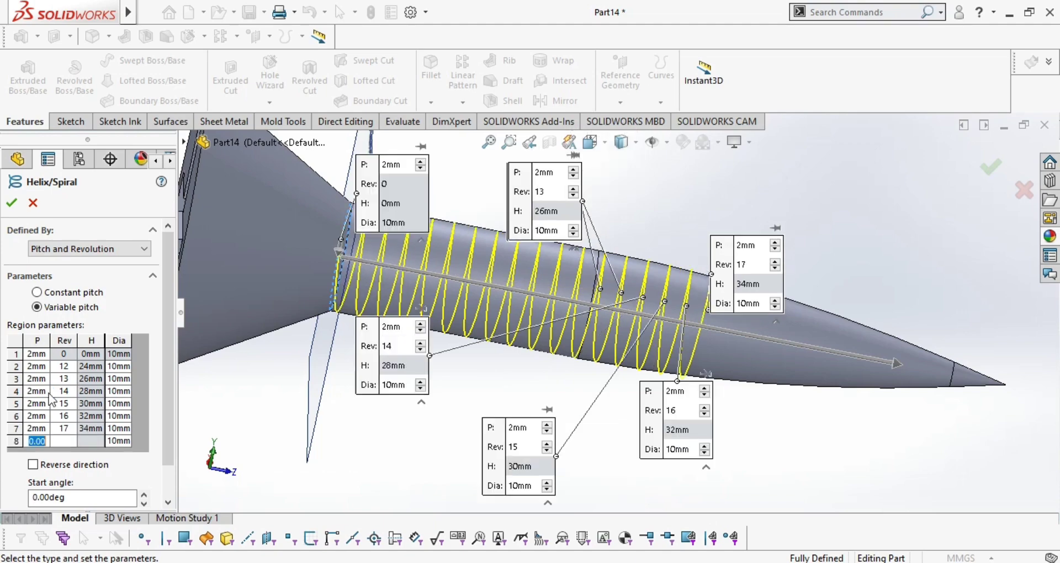
Examine closely how the last helix turns follow the curved surface of the screw's tapering tip
scroll(805, 448, "down", 5)
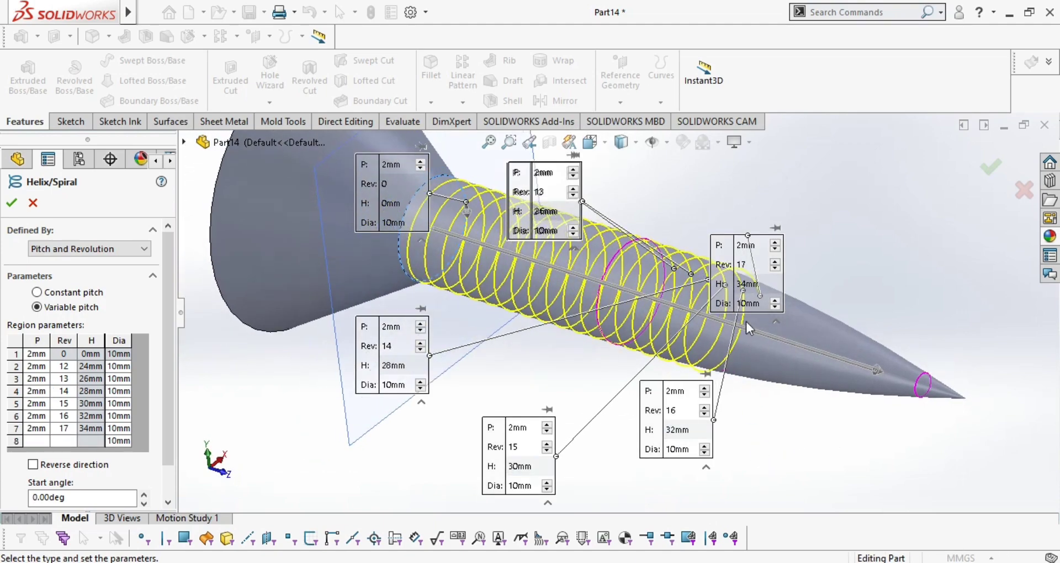
scroll(754, 248, "up", 2)
scroll(737, 236, "down", 3)
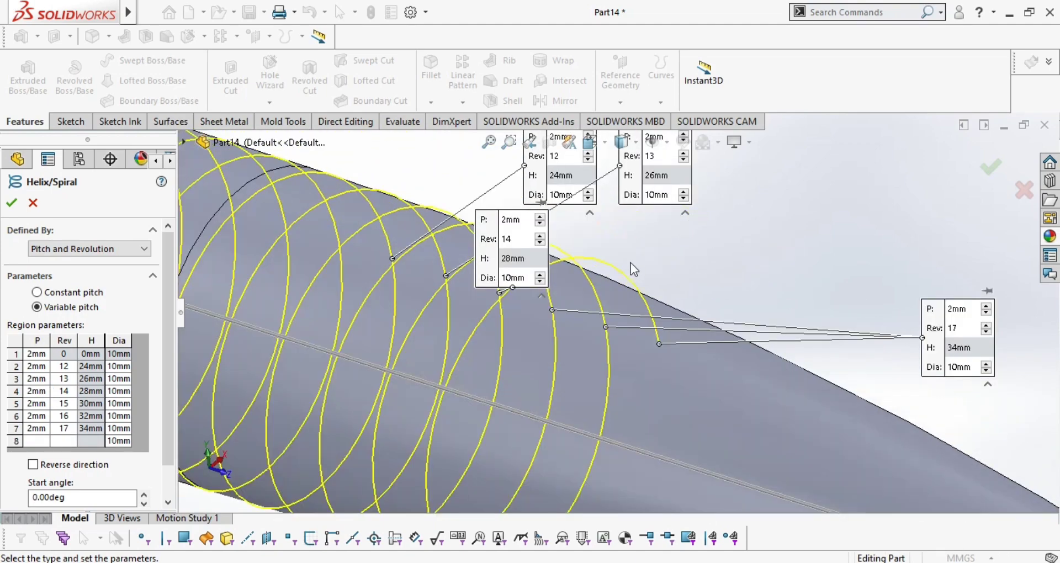
scroll(604, 269, "down", 1)
scroll(604, 269, "down", 1)
middle_click_drag(668, 274, 675, 279)
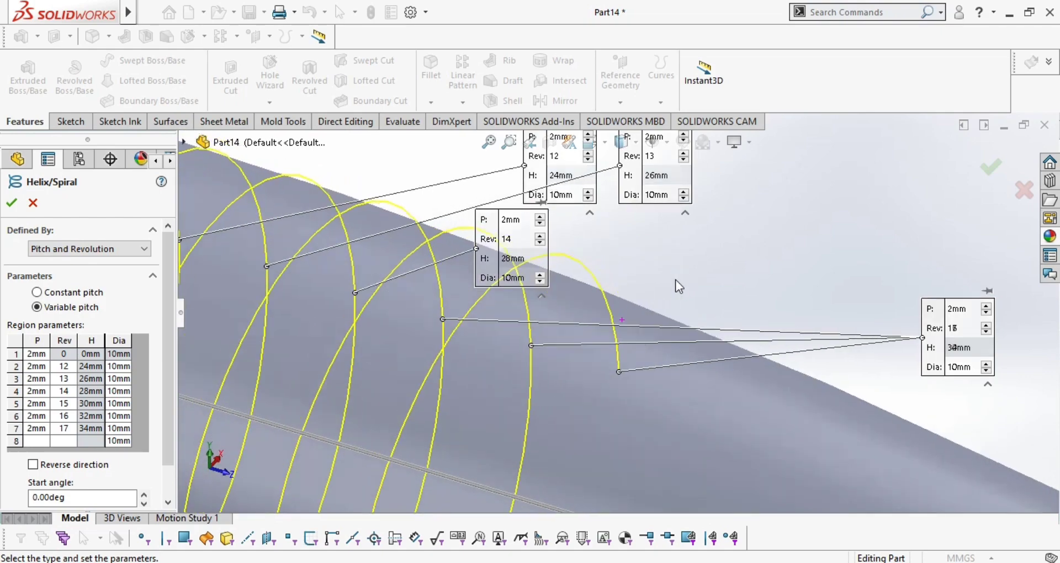
scroll(599, 277, "up", 1)
scroll(545, 259, "up", 1)
scroll(513, 263, "down", 2)
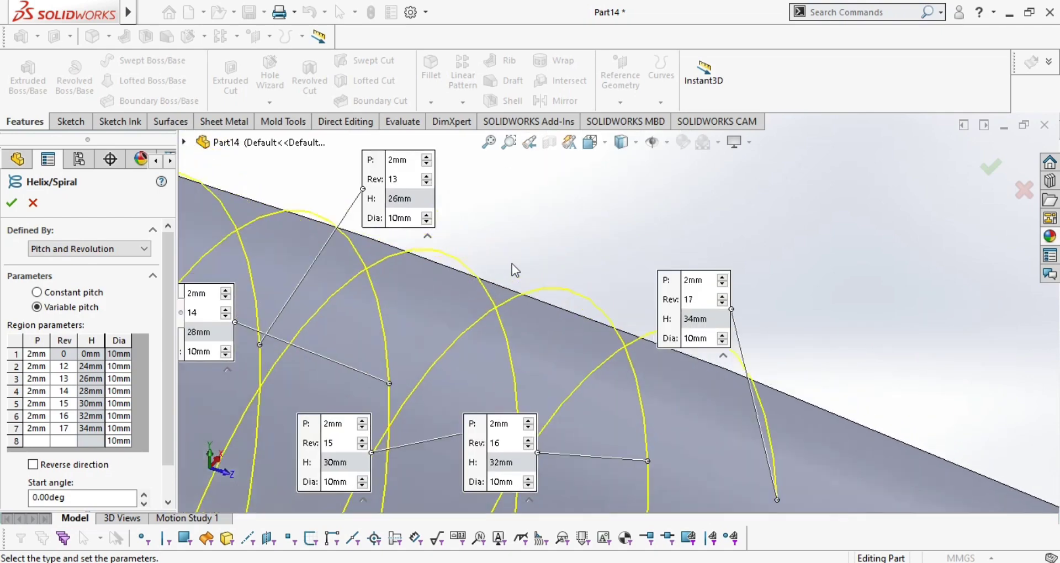
scroll(480, 276, "down", 1)
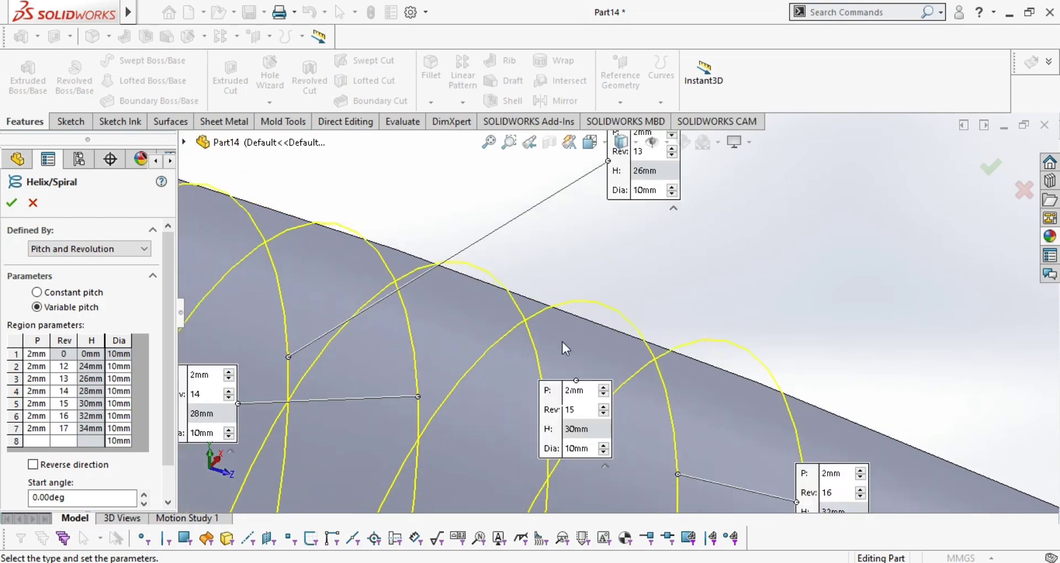
Set the helix diameter at revolution 16 to 9.2 mm
left_click(109, 417)
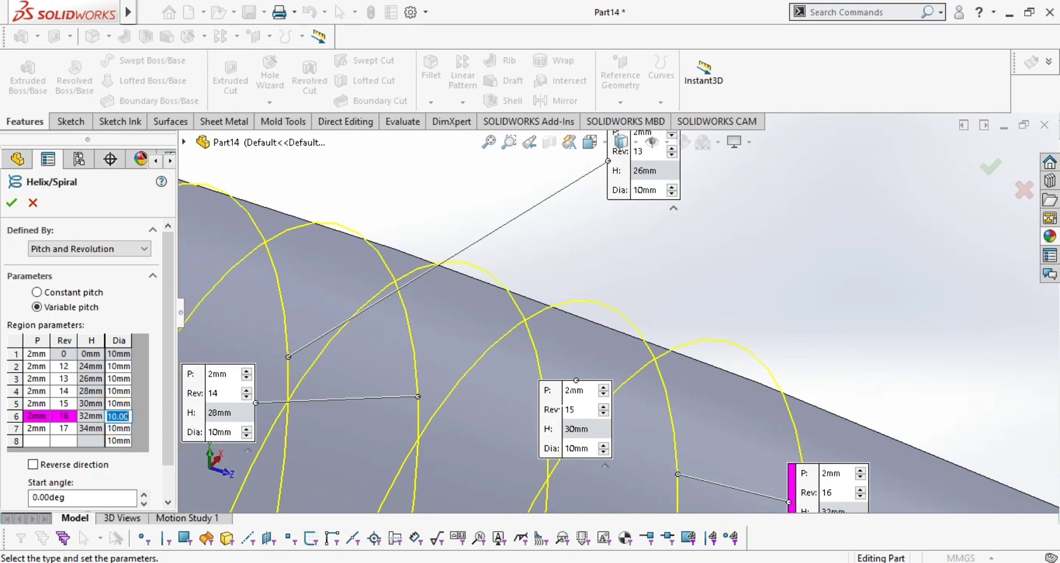
type("9.2")
key("Return")
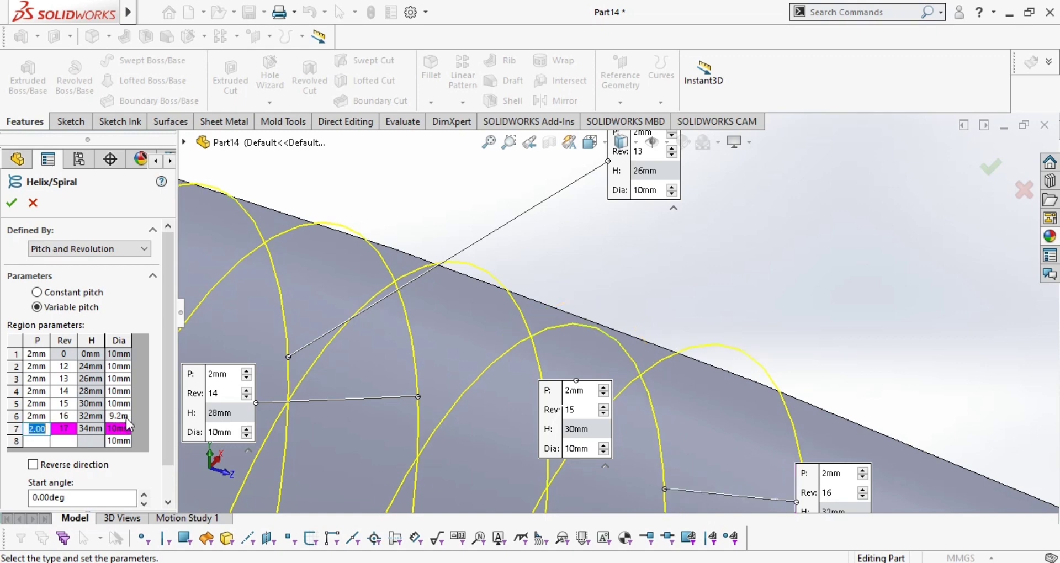
left_click(119, 414)
type("9")
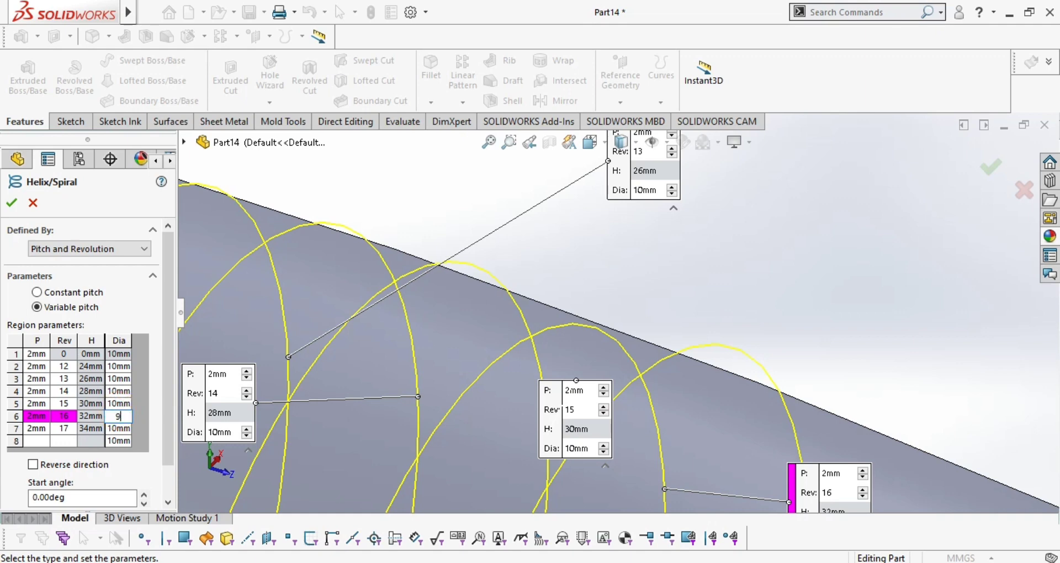
type(".2")
Set the helix diameter to 9.2 mm at revolution 15 and 9.3 mm at revolution 16
left_click(124, 408)
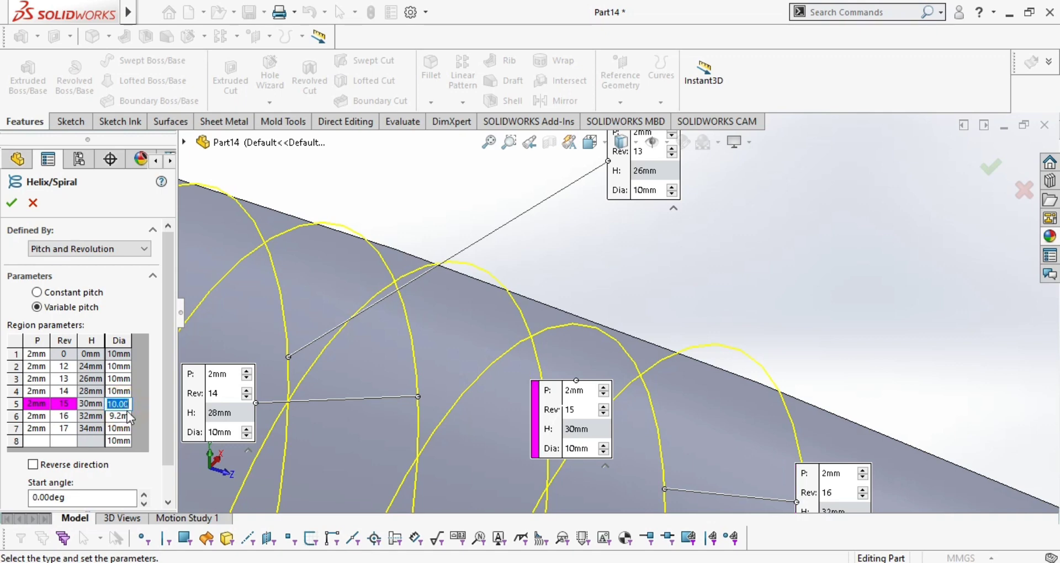
type("9.2")
key("Tab")
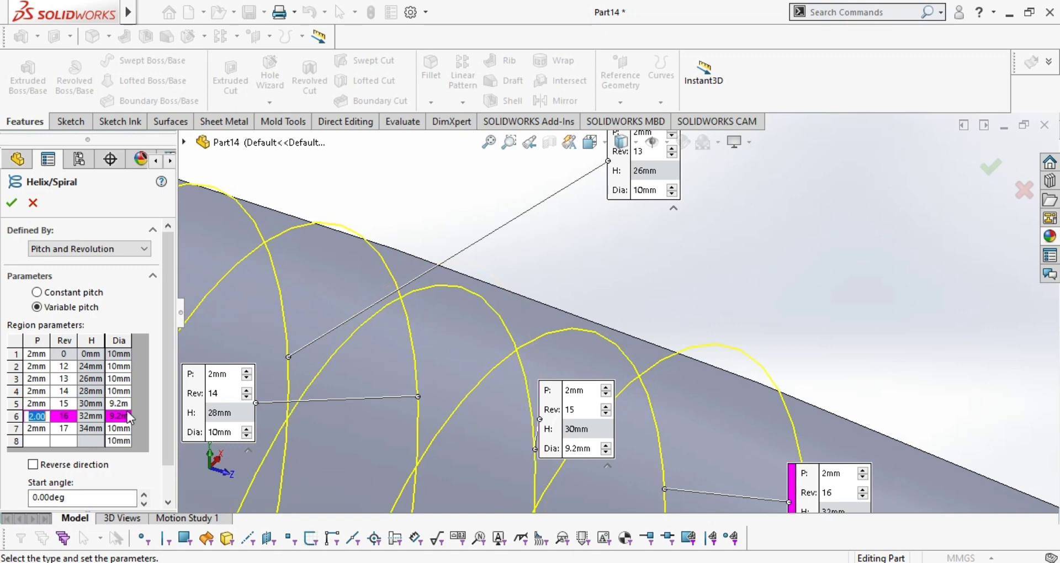
left_click(126, 415)
type("9.3")
key("Return")
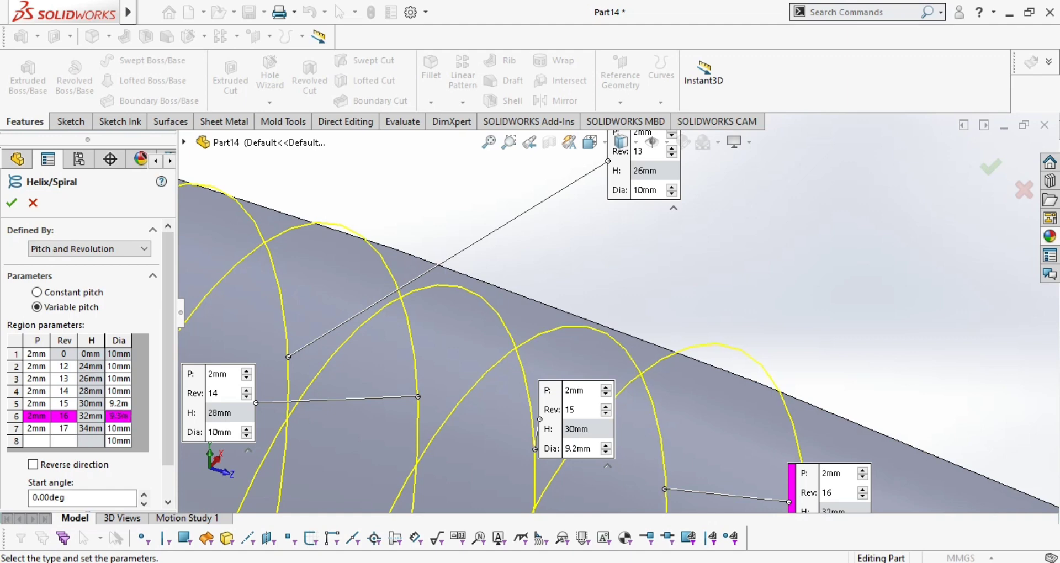
Set the helix diameter at revolution 16 to 9.4 mm
left_click(118, 415)
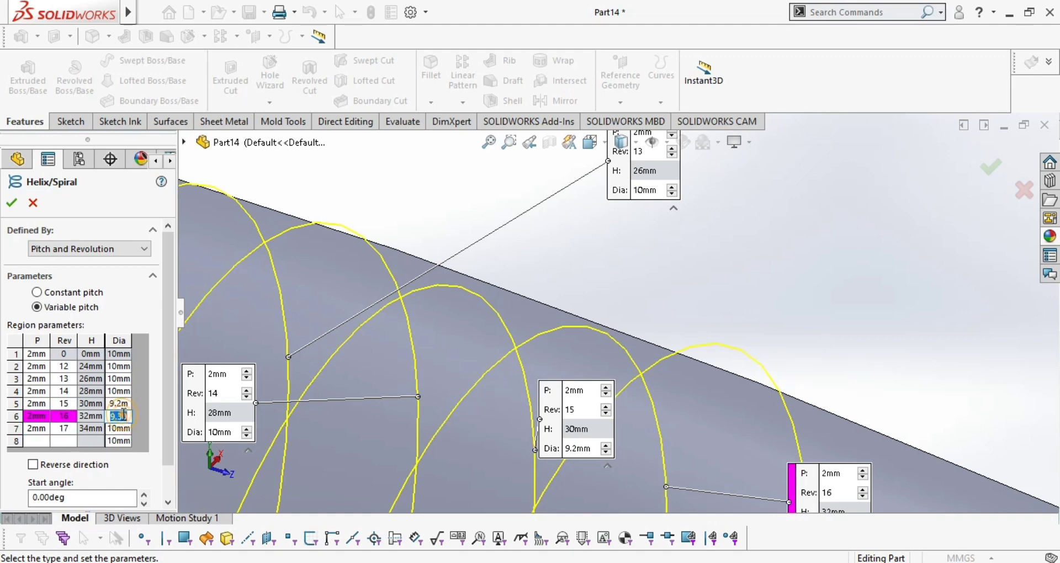
left_click(119, 404)
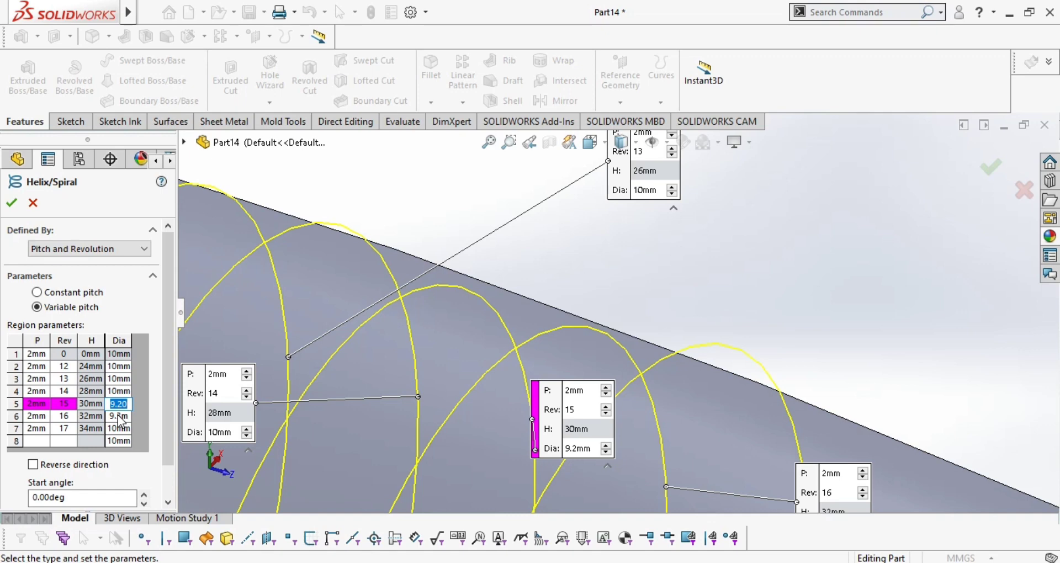
left_click(119, 417)
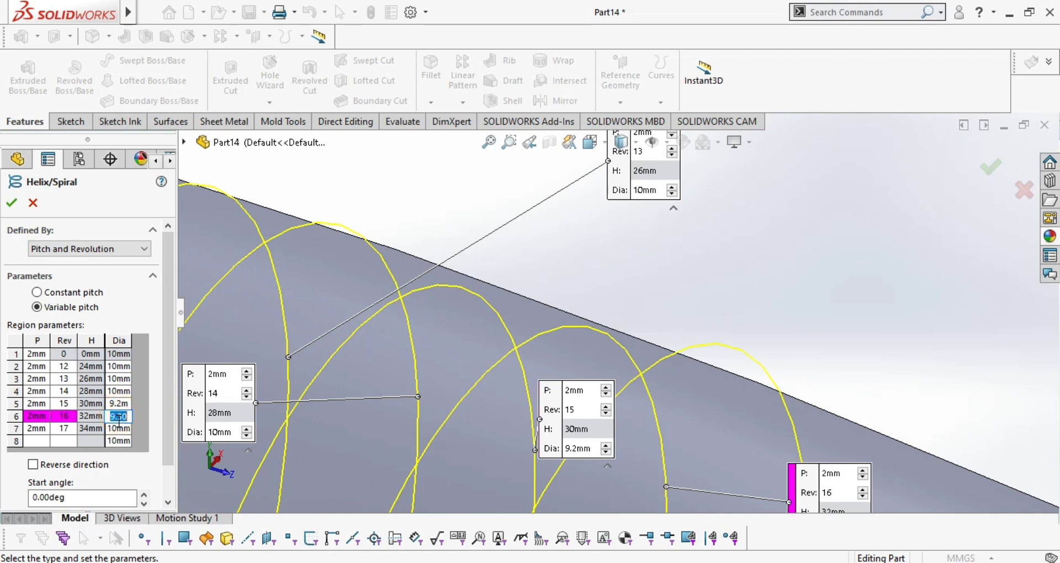
type("9.3")
key("BackSpace")
type("4")
key("Tab")
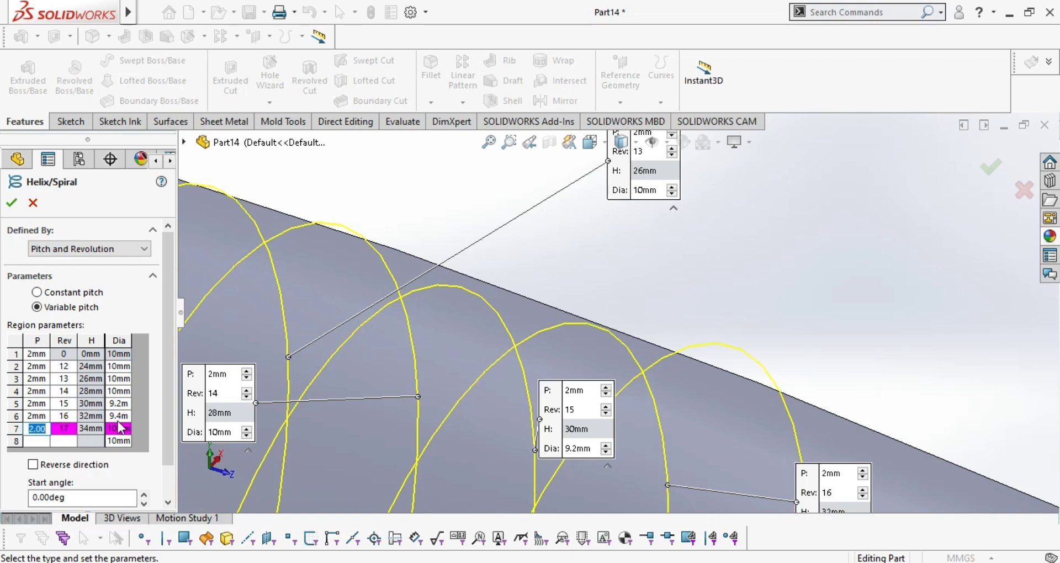
Set the helix diameter to 9.3 mm at revolution 15 and 9.8 mm at revolution 14
left_click(120, 403)
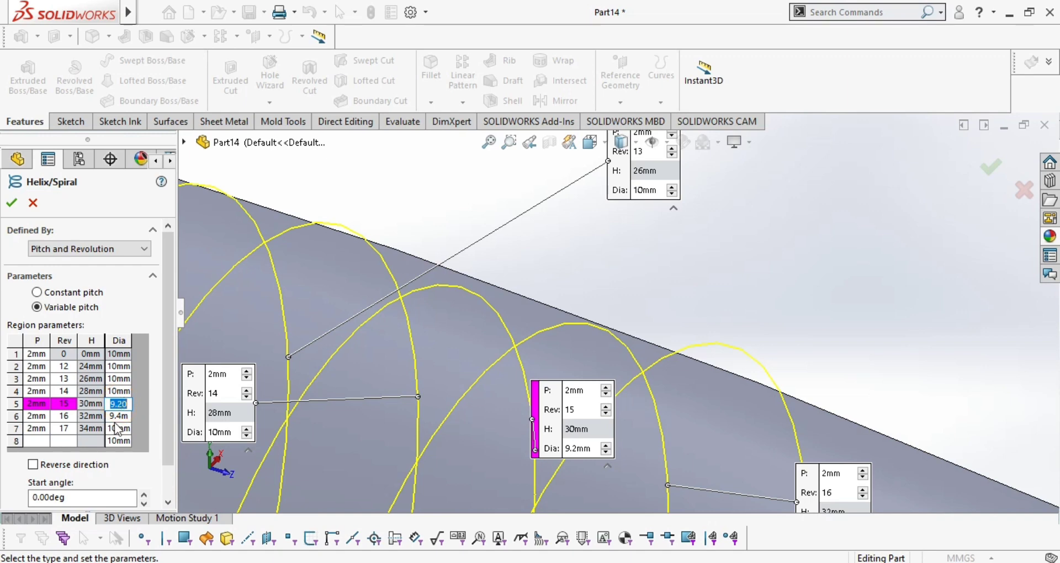
type("9.3")
key("Tab")
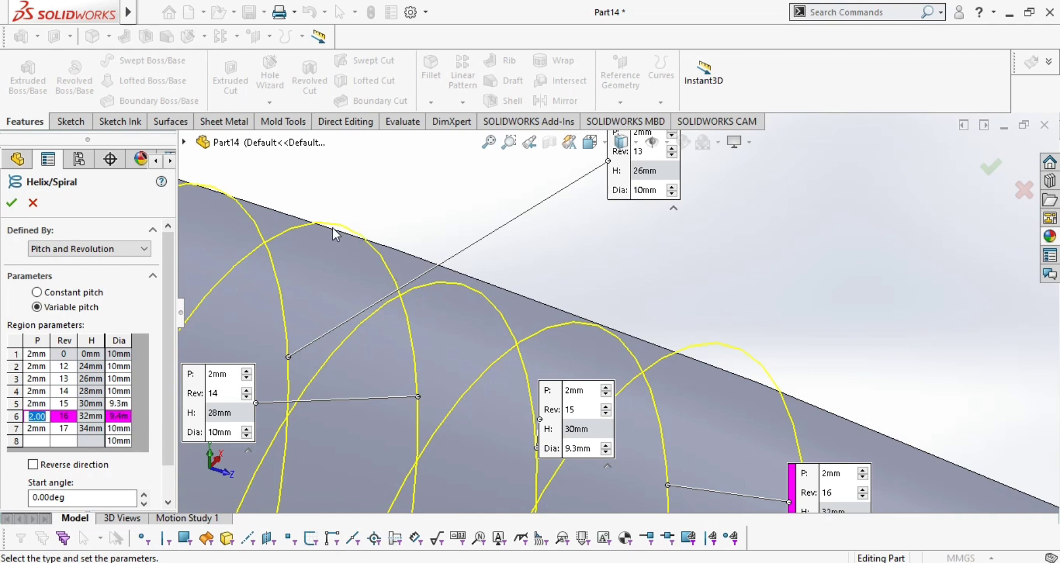
left_click(118, 391)
type("9")
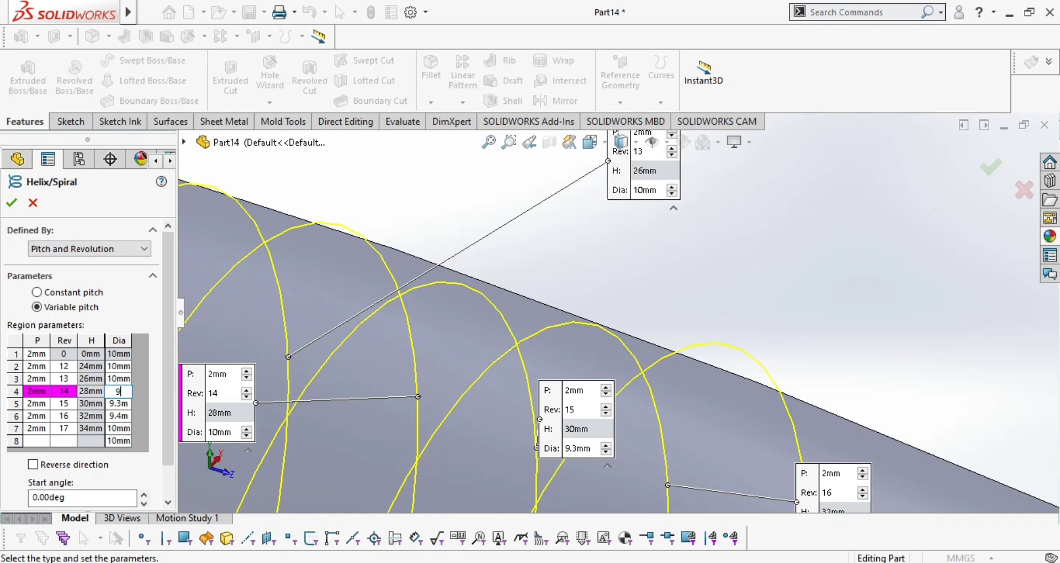
type(".8")
key("Tab")
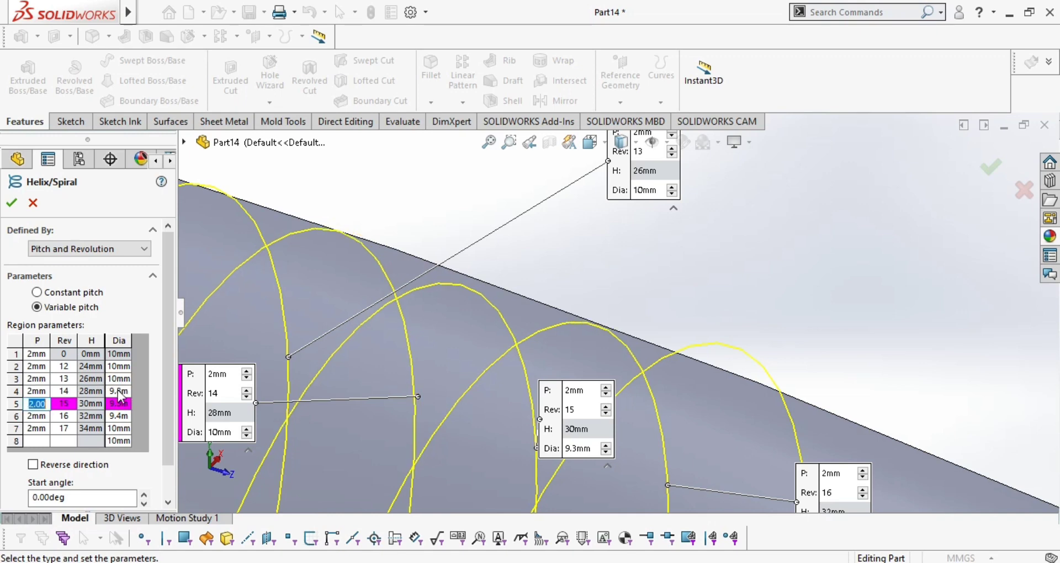
Set the helix diameter at revolution 15 to 9.4 mm
left_click(473, 293)
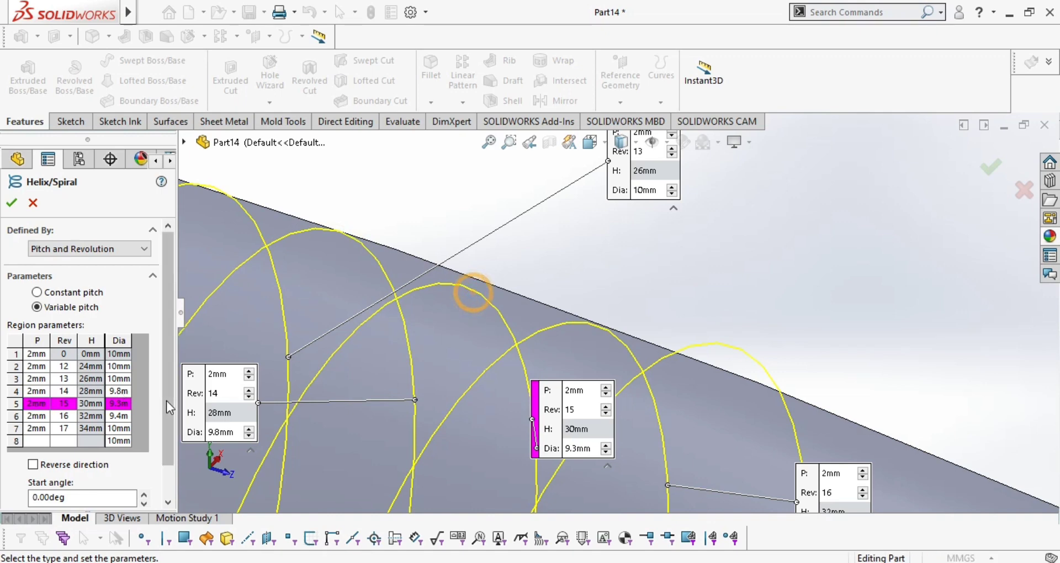
left_click(121, 406)
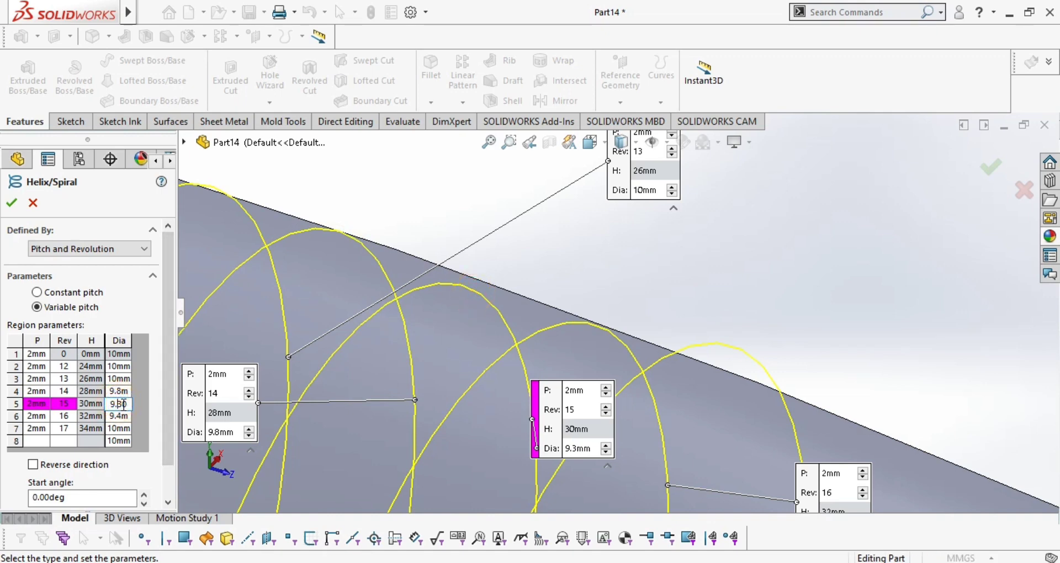
double_click(124, 404)
type("9.4")
key("Tab")
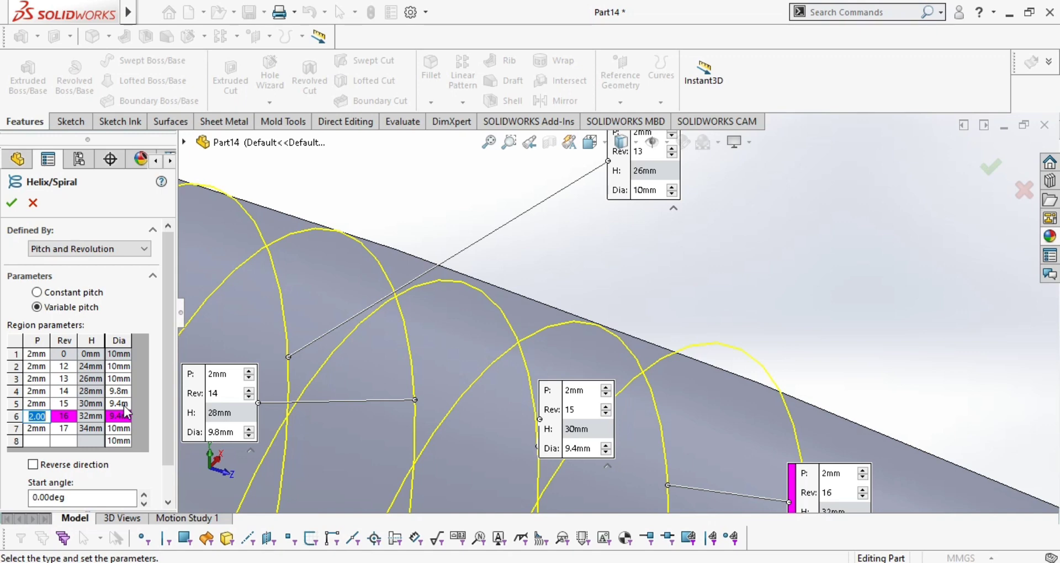
Set the helix diameter at revolution 15 to 9.7 mm
double_click(124, 404)
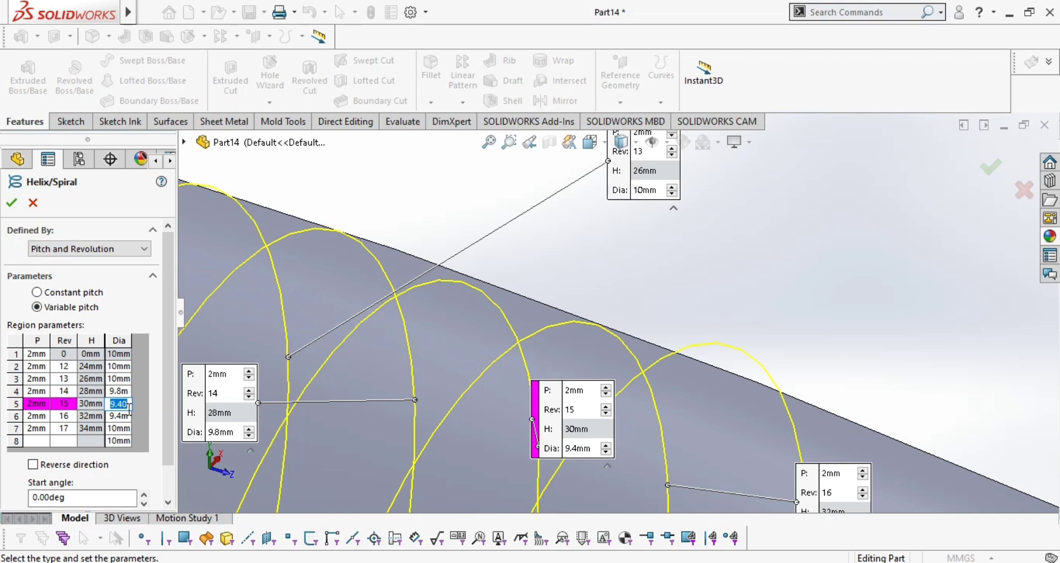
type("9.7")
key("Tab")
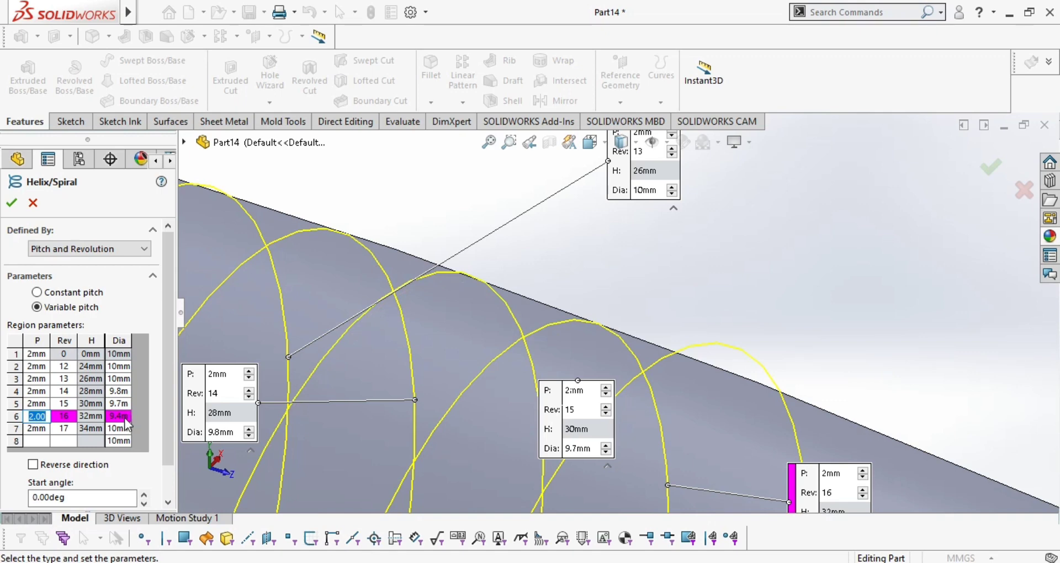
Set the helix diameter at revolution 17 to 9.3 mm
left_click(126, 430)
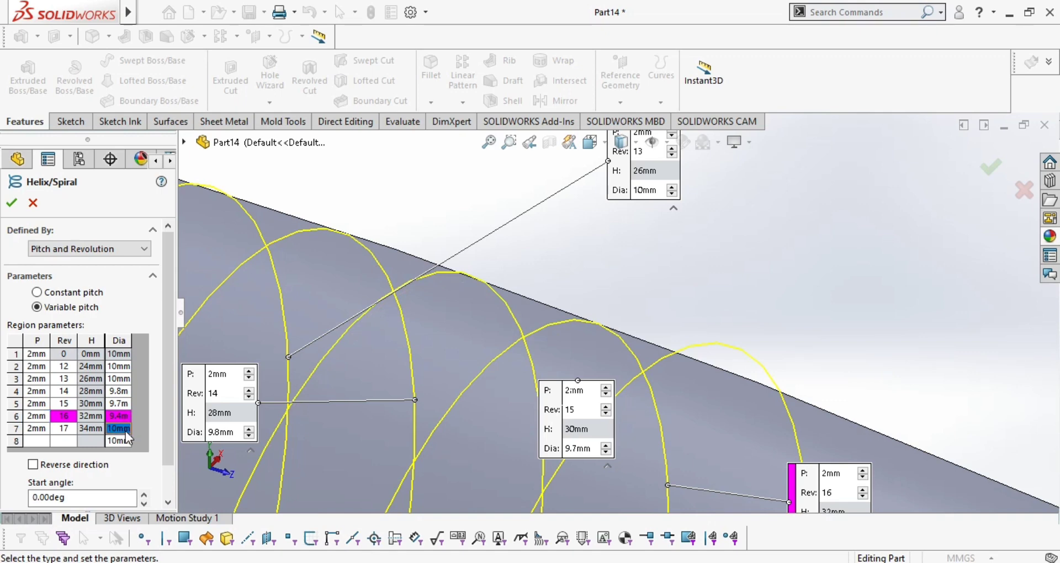
type("9")
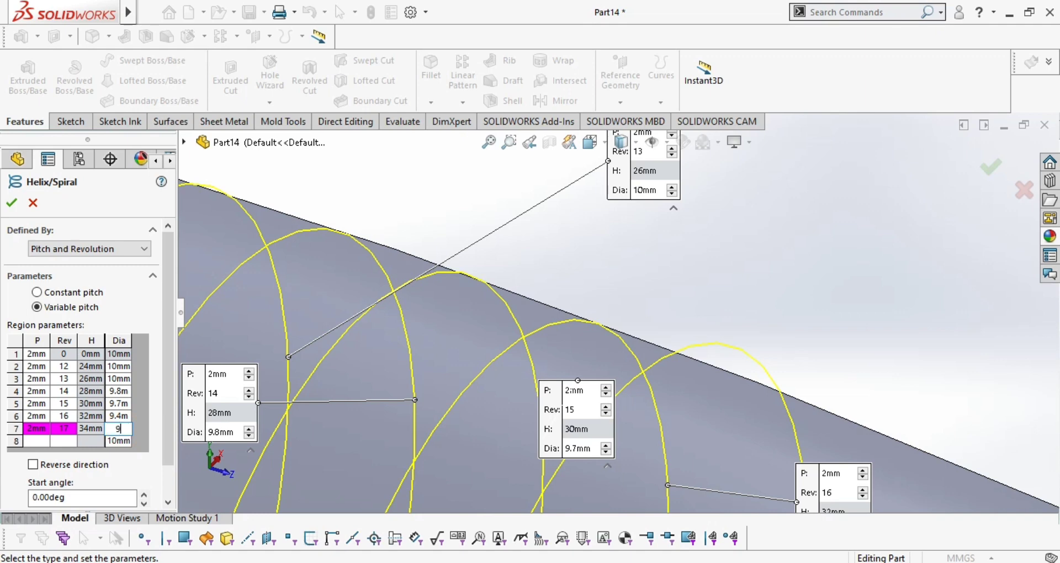
type(".3m")
key("Tab")
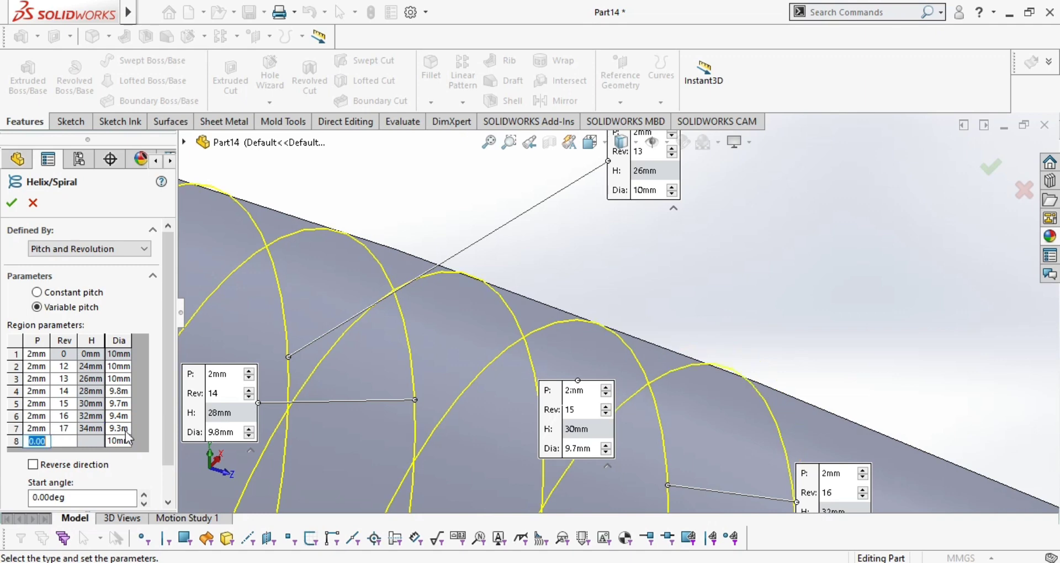
Set the helix diameter at revolution 17 to 9.2 mm
left_click(123, 430)
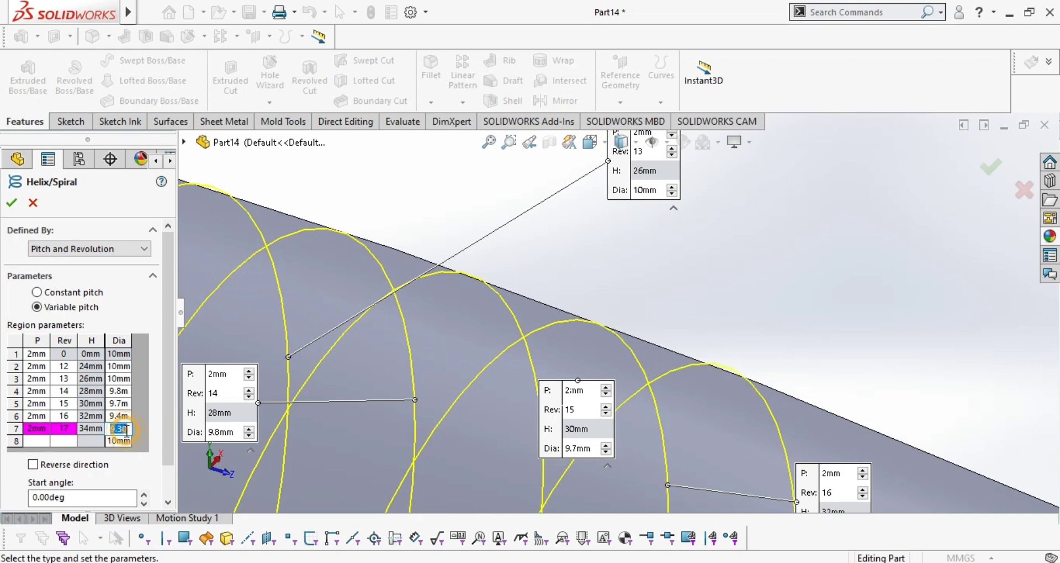
type("9.2")
key("Tab")
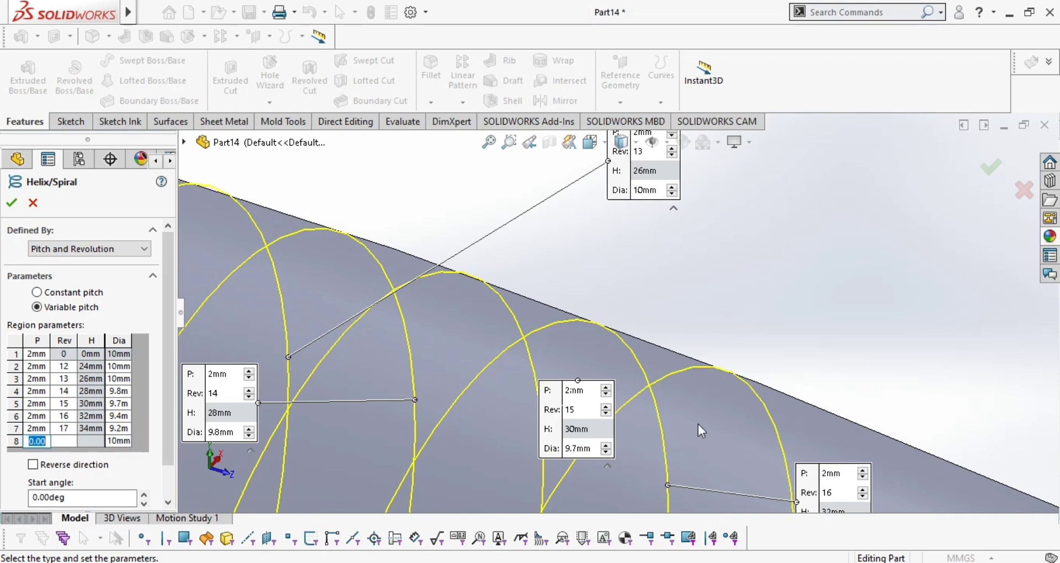
Add a helix region with a 2 mm pitch at revolution 18
scroll(699, 430, "up", 5)
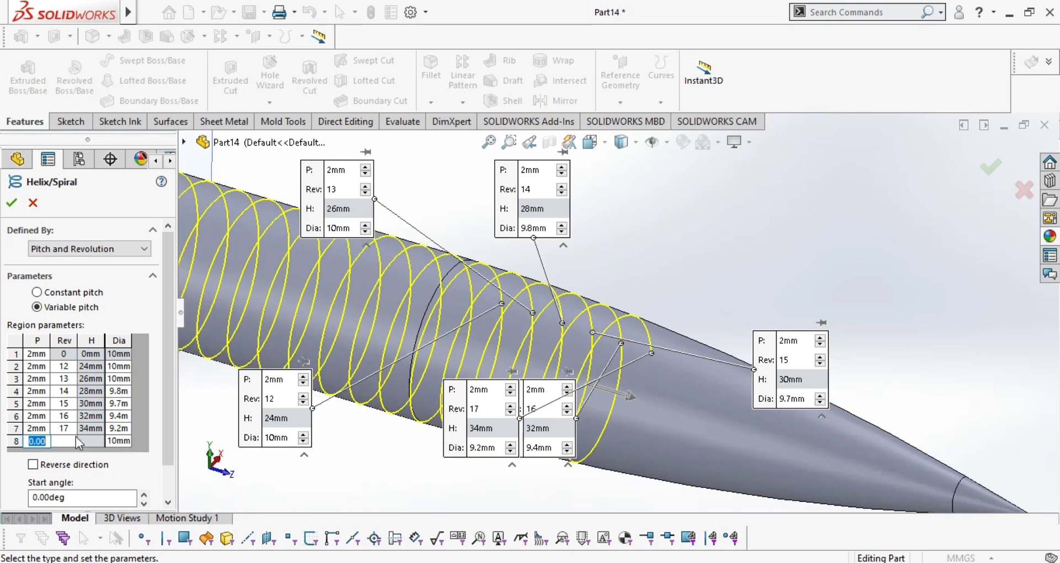
type("2")
key("Tab")
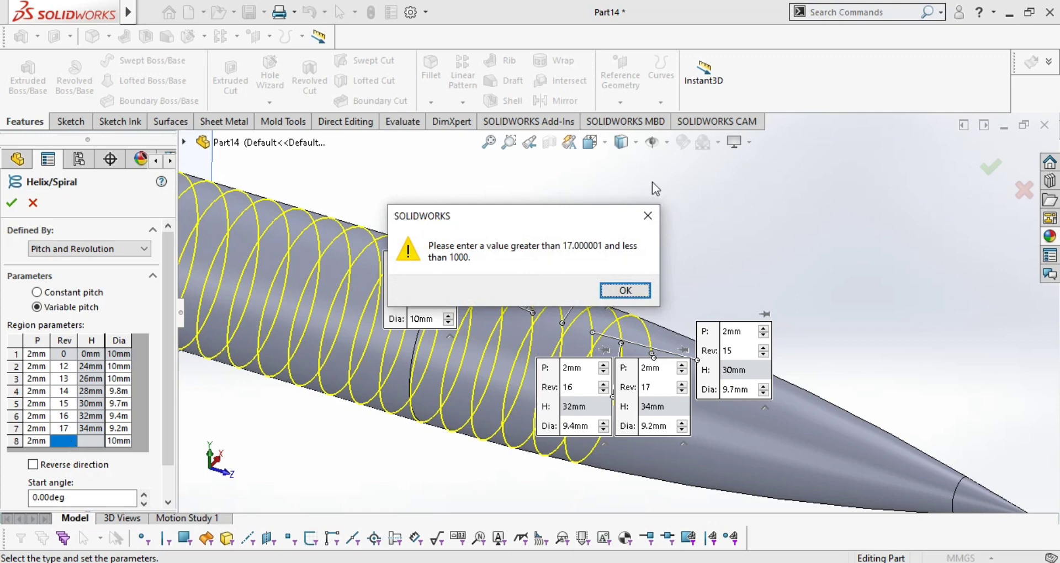
left_click(645, 217)
type("1")
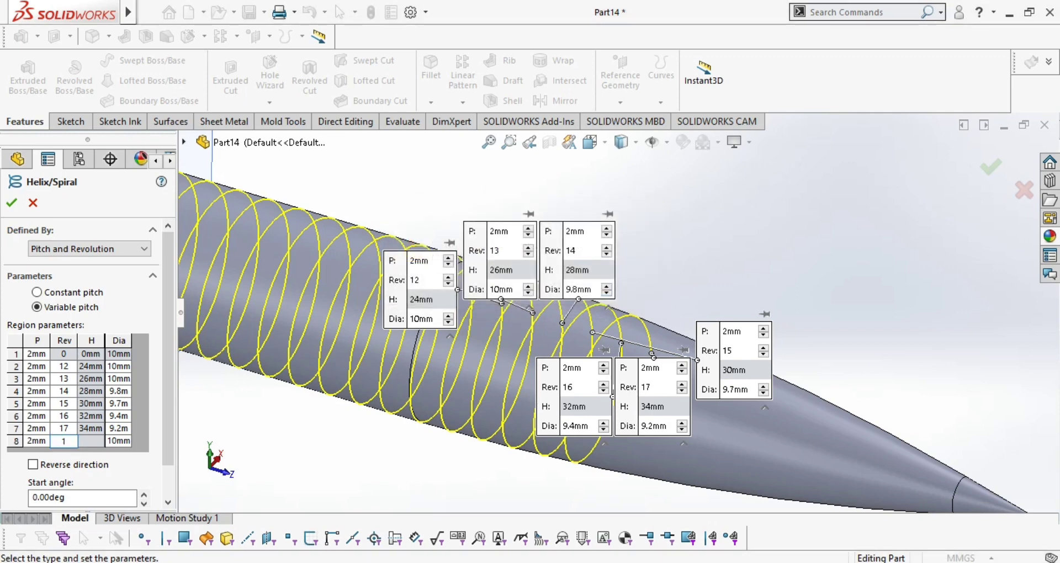
type("8")
key("Return")
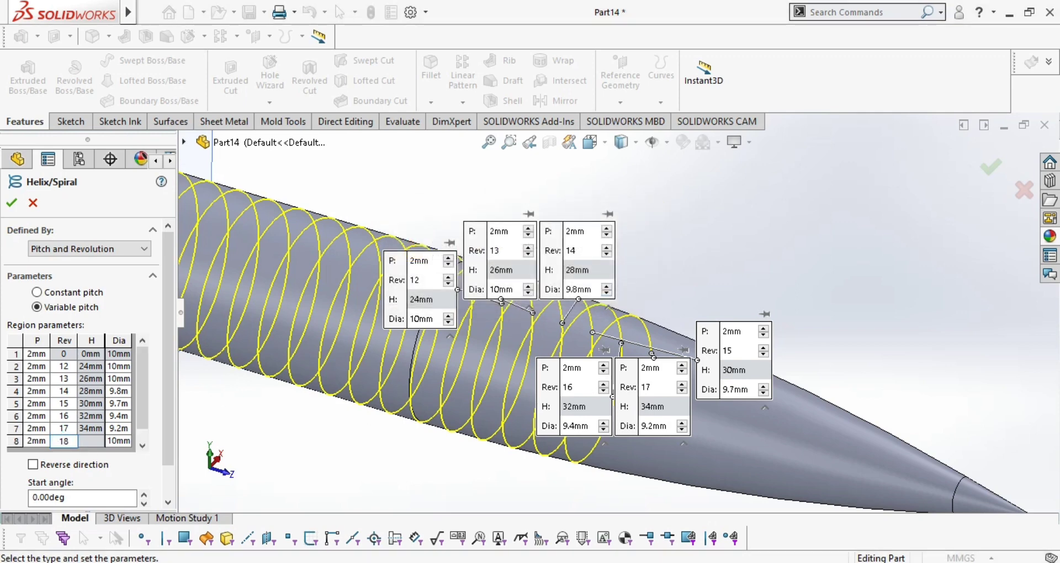
Try helix diameters of 9.1 mm and 9 mm at revolution 18 against the tapering tip
left_click(116, 429)
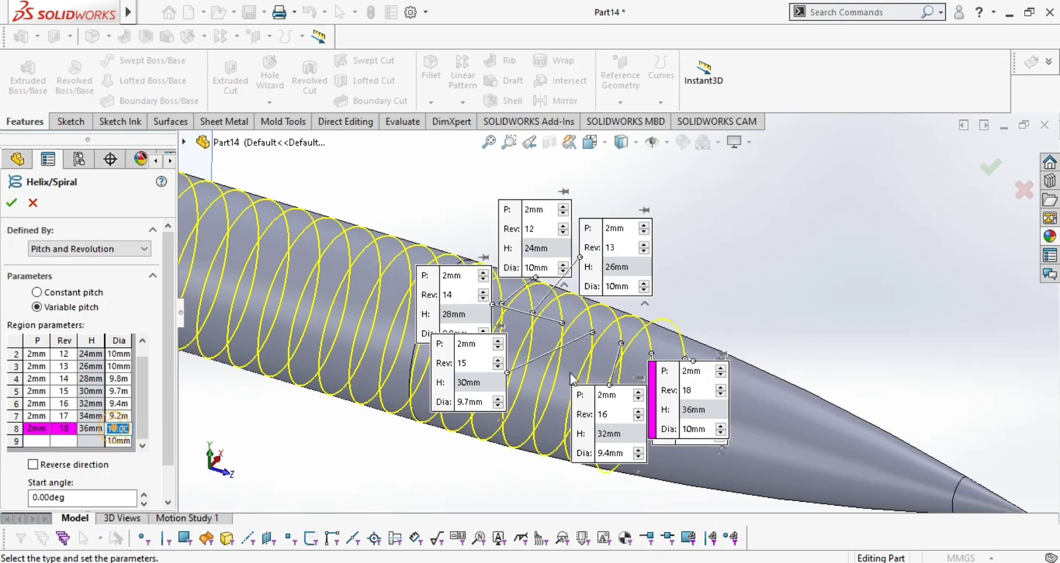
scroll(672, 340, "down", 2)
scroll(705, 303, "up", 2)
middle_click_drag(712, 303, 630, 400)
scroll(687, 306, "down", 2)
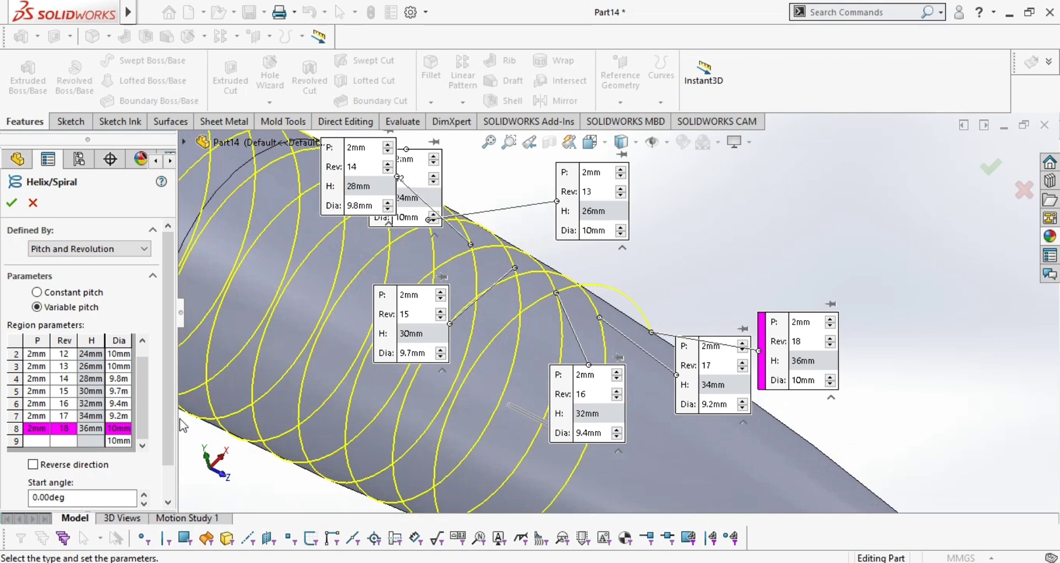
left_click(119, 429)
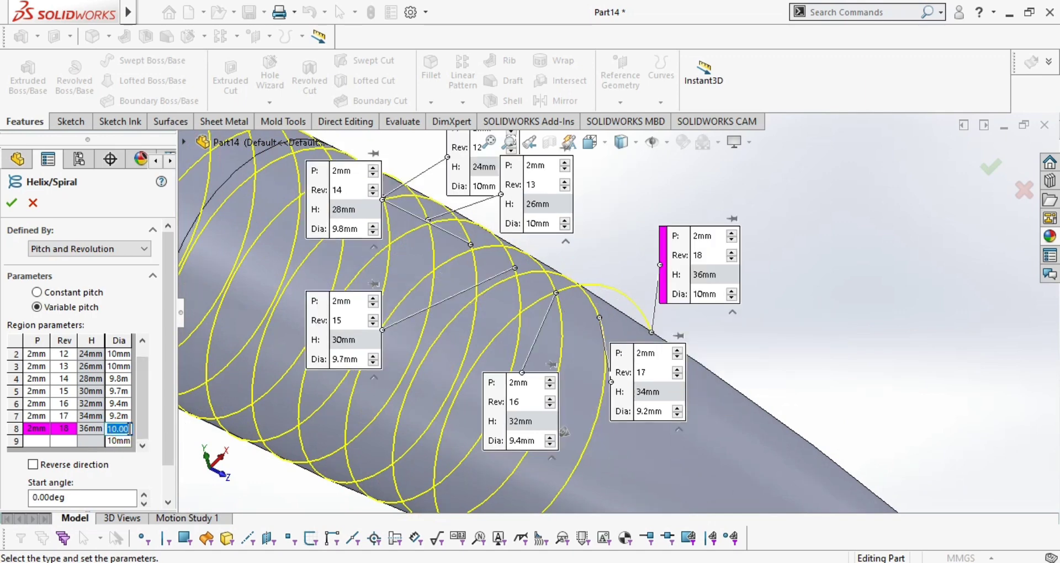
type("9.1")
key("Return")
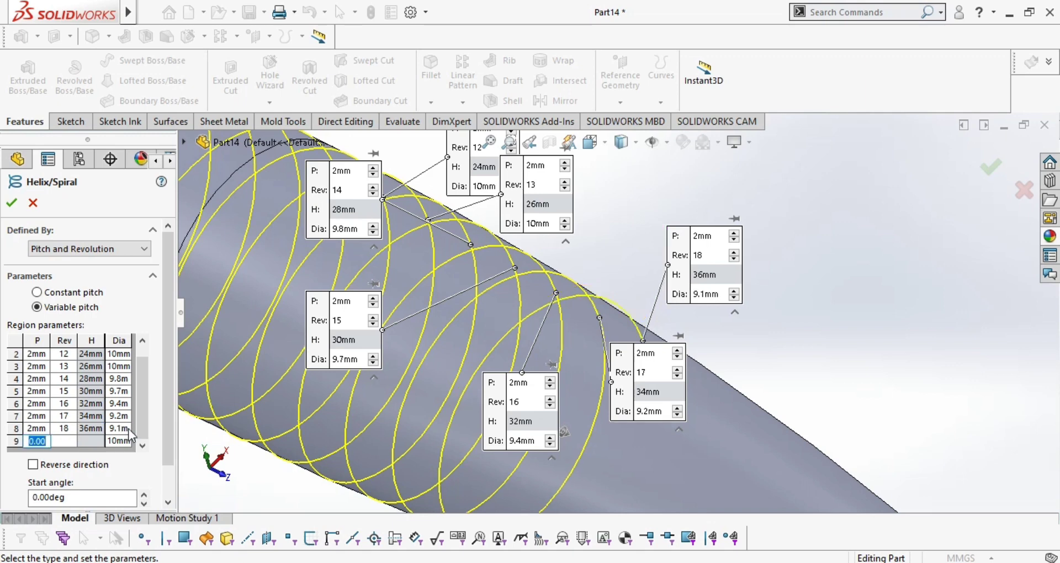
double_click(112, 428)
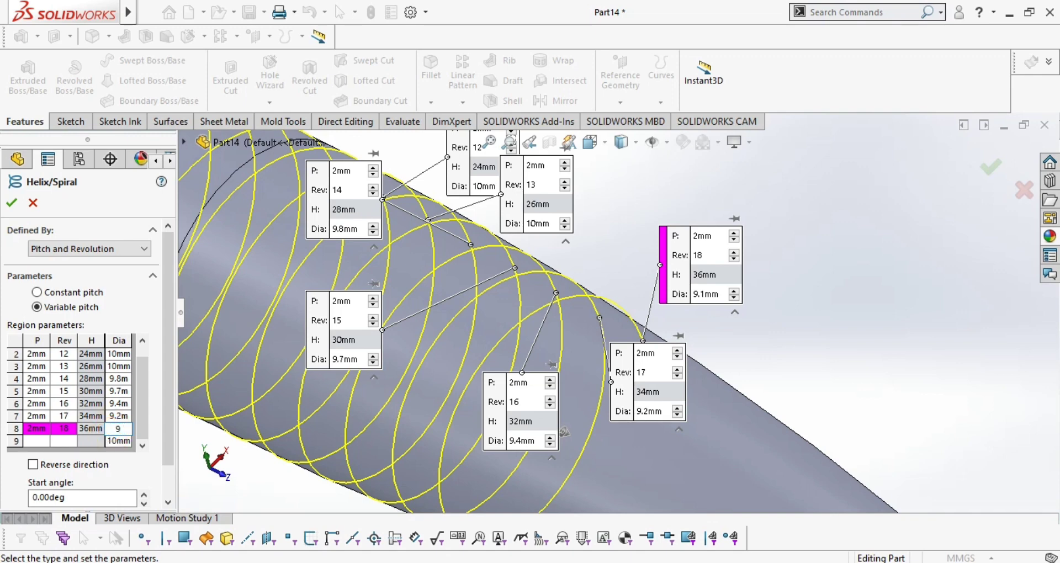
type("9")
key("Tab")
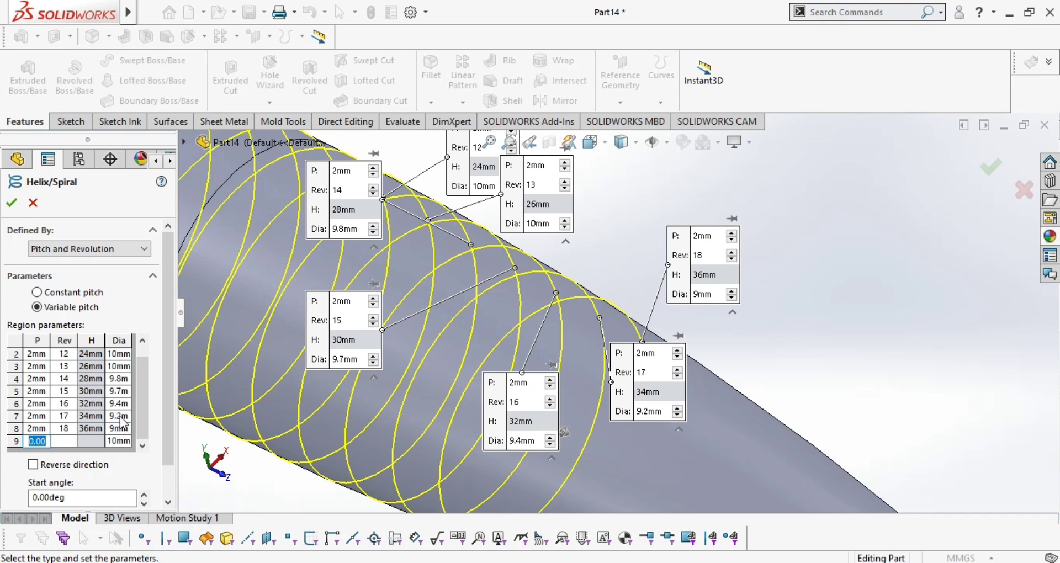
Set the helix diameter at revolution 18 to 8.8 mm and add a region with a 2 mm pitch at revolution 19
double_click(122, 428)
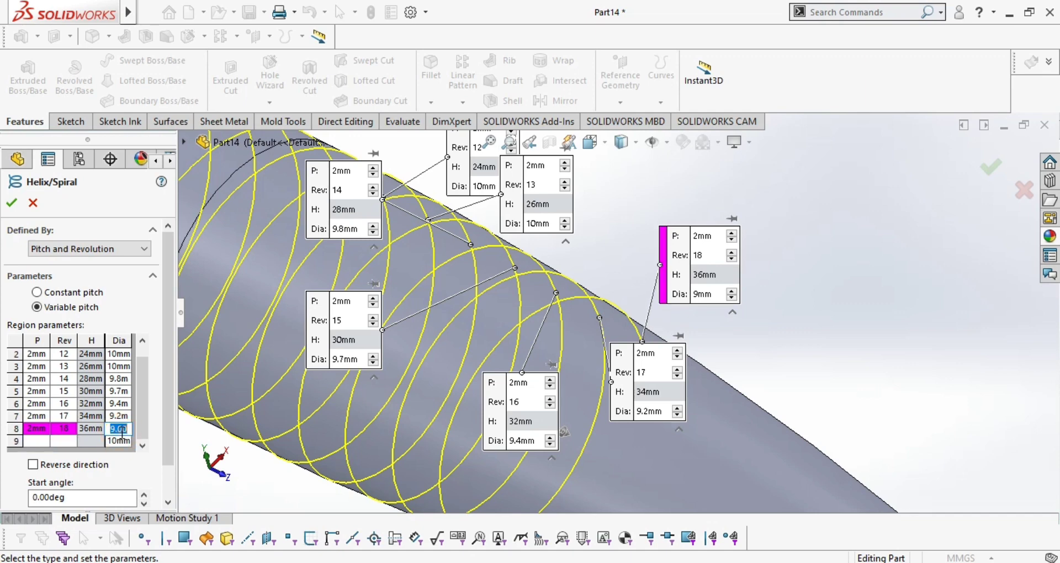
key("Tab")
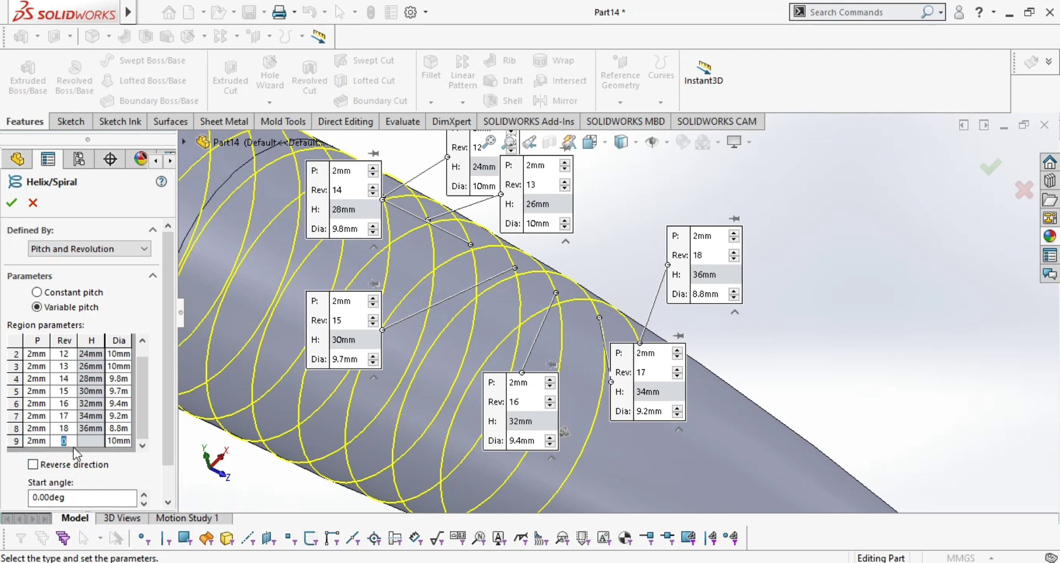
type("19")
key("Return")
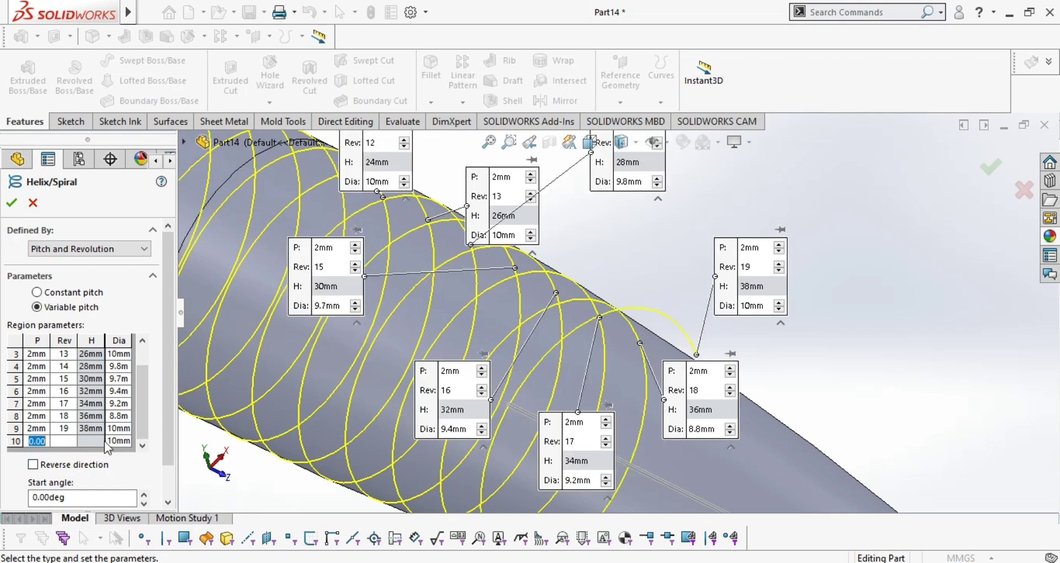
Set the helix diameter at revolution 19 to 8.6 mm
left_click(116, 429)
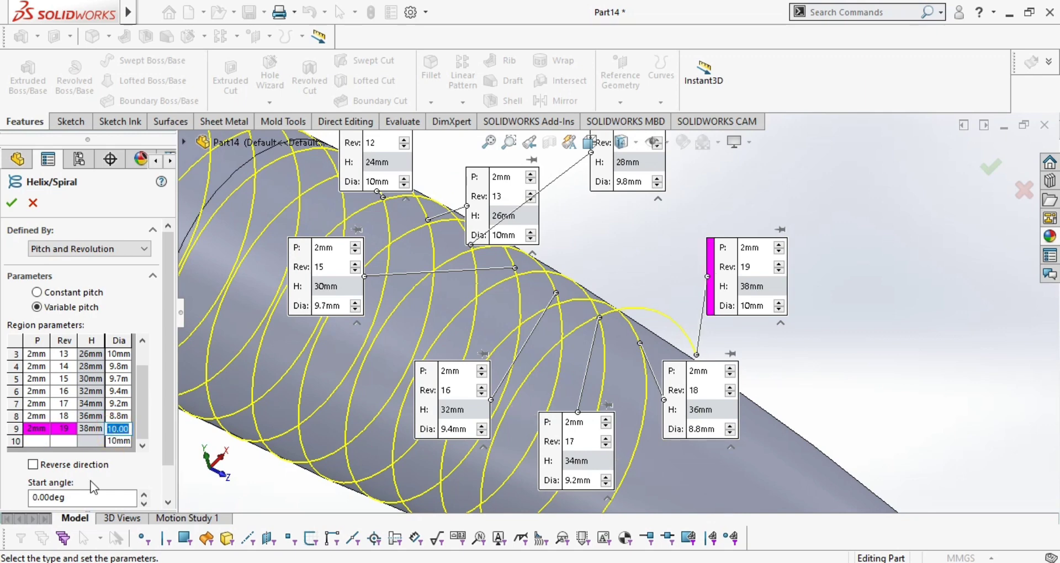
type("8.6m")
key("Return")
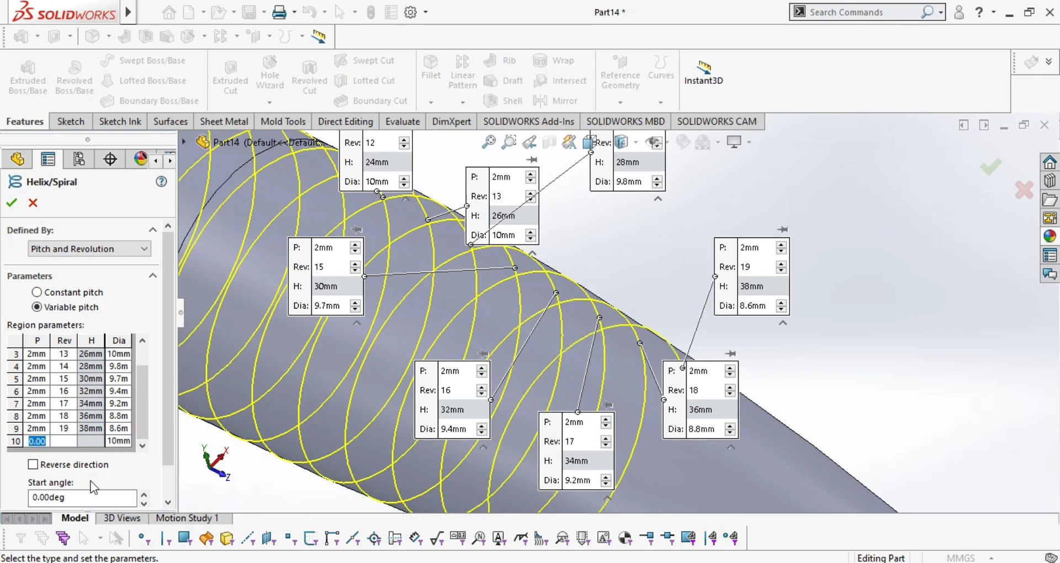
Set the helix diameter at revolution 19 to 8.4 mm
left_click(117, 429)
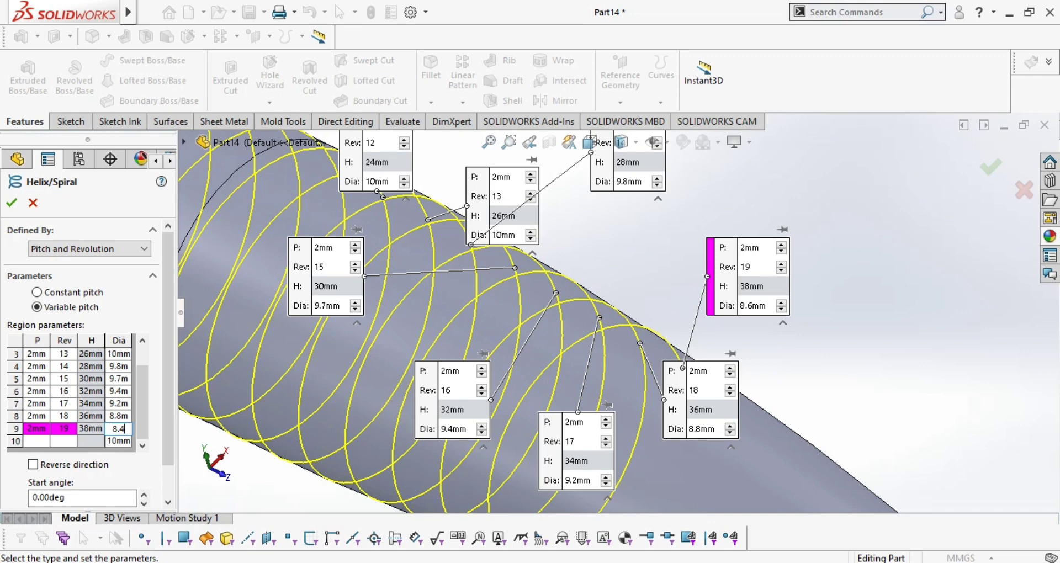
type("8.4")
key("Return")
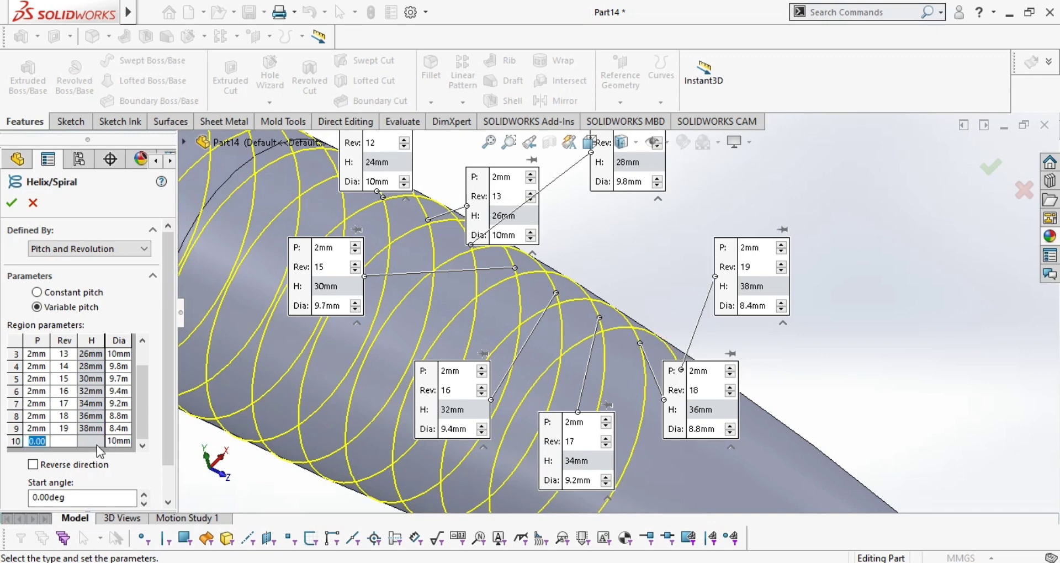
Add a helix region at revolution 20 with a 2 mm pitch and an 8 mm diameter
type("2mm")
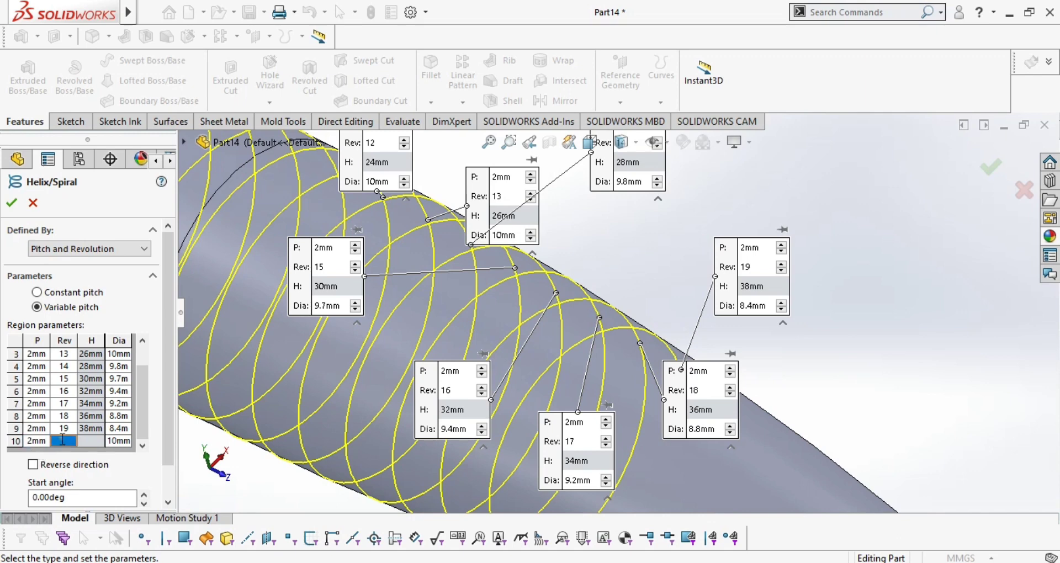
left_click(62, 440)
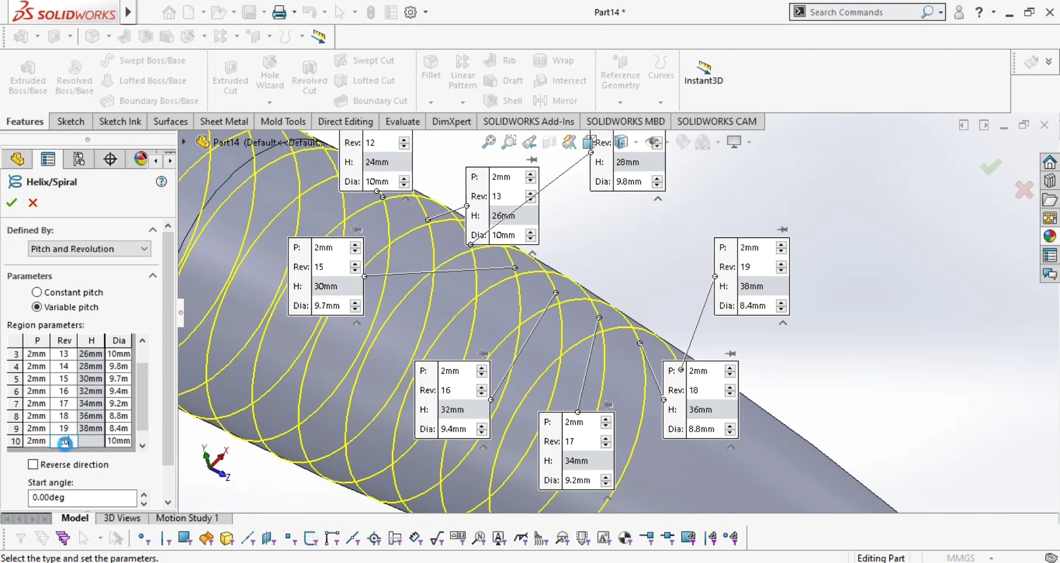
type("20")
key("Return")
left_click(122, 429)
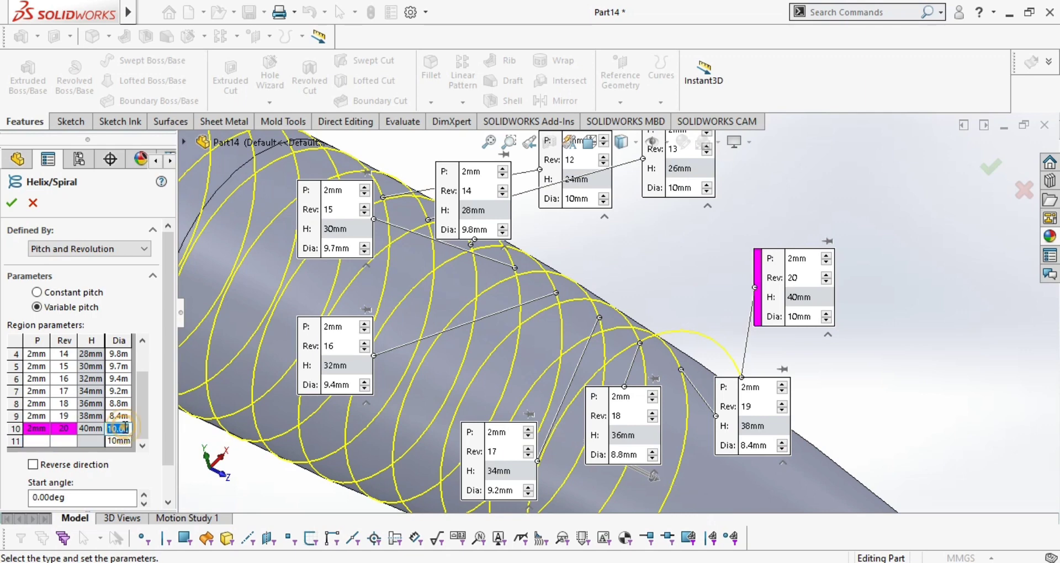
double_click(125, 429)
type("8")
key("Return")
Add a helix region at revolution 21 with a 2 mm pitch and a 7.5 mm diameter
scroll(792, 381, "up", 5)
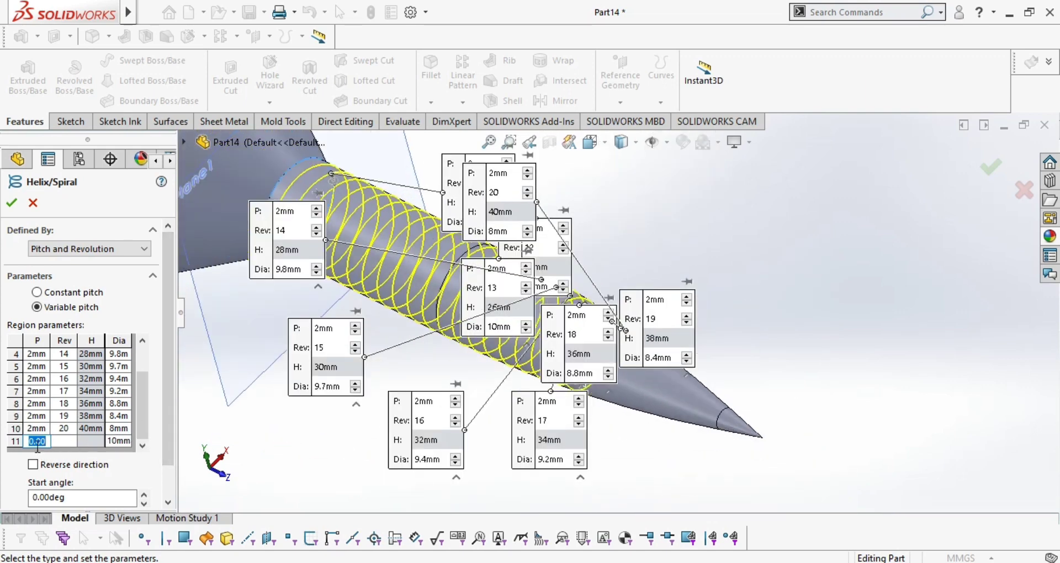
type("2")
key("Return")
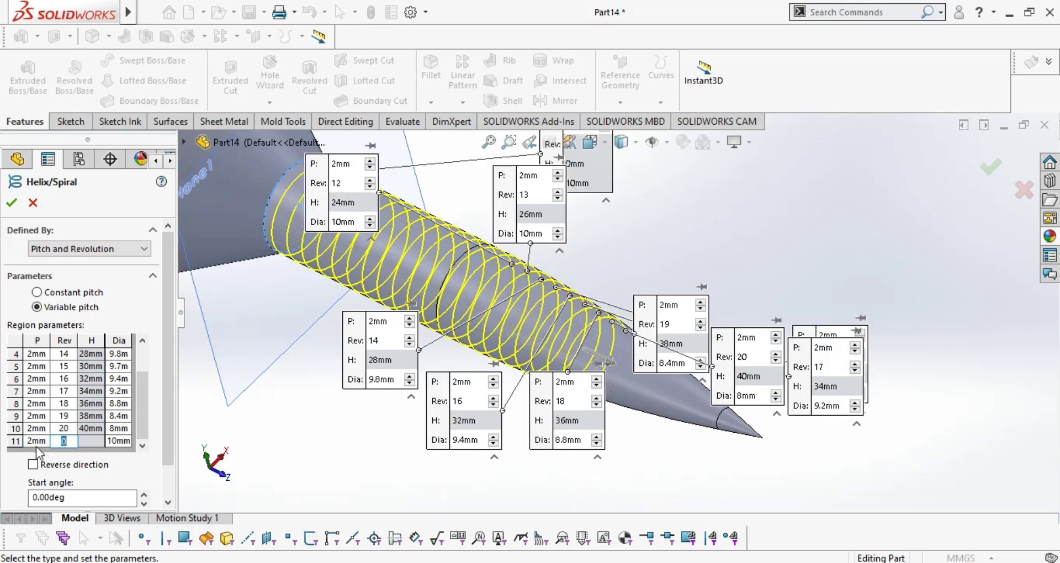
type("21")
key("Return")
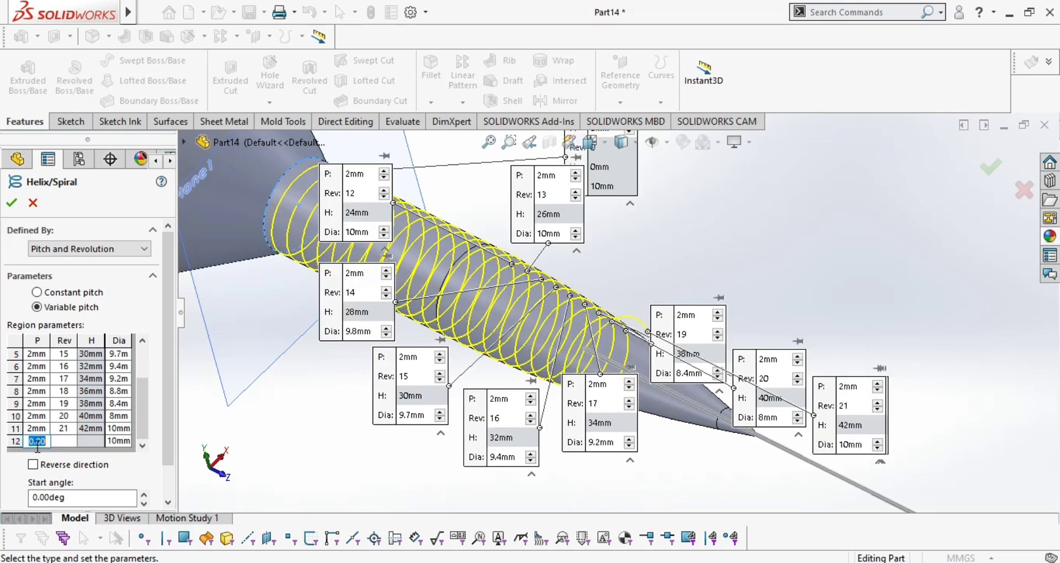
left_click(119, 428)
type("7")
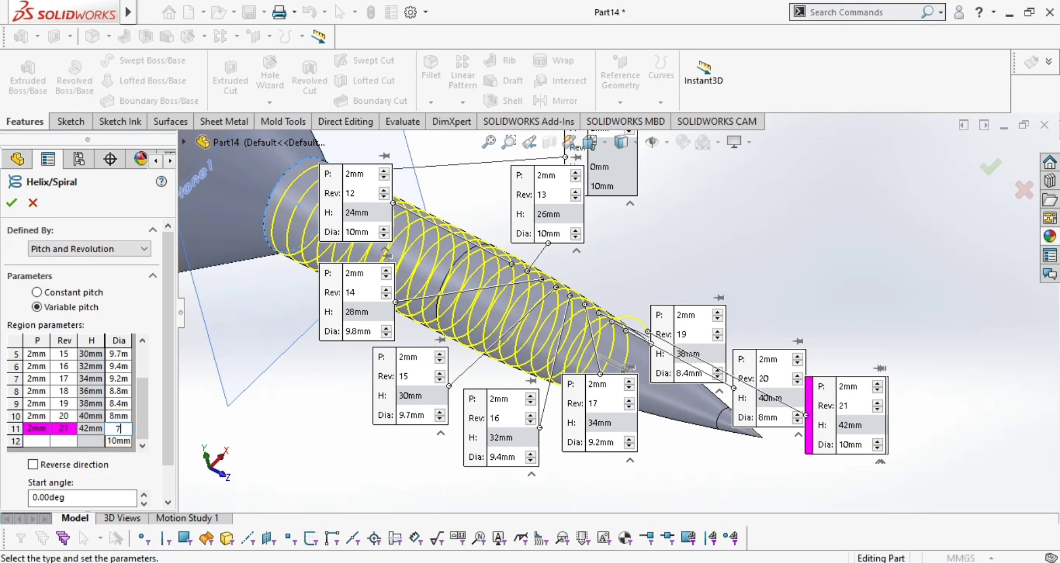
type(".5m")
key("Return")
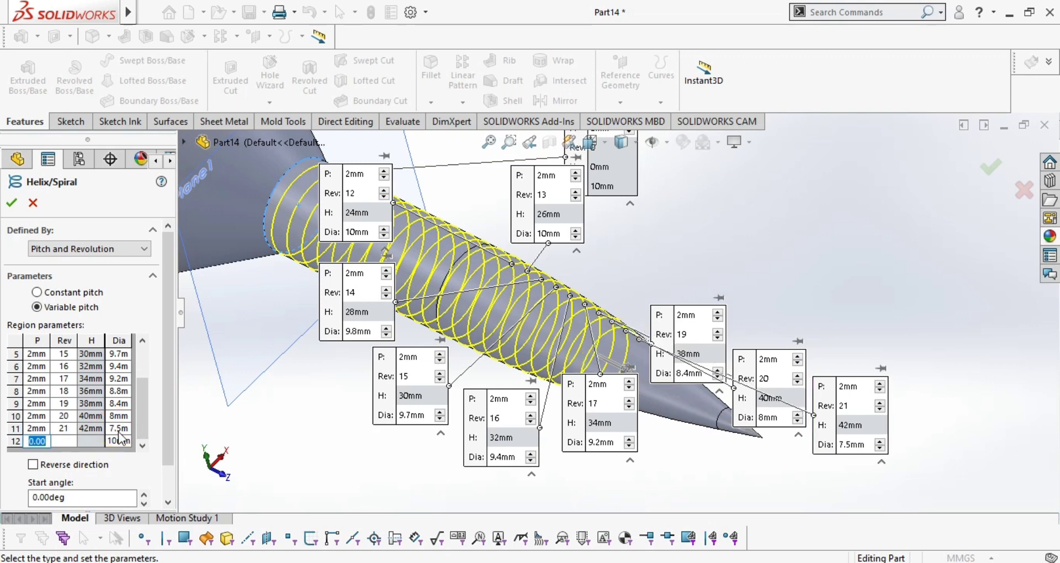
Add a helix region at revolution 22 with a 2 mm pitch and accept the helix
type("2")
left_click(63, 441)
left_click(120, 440)
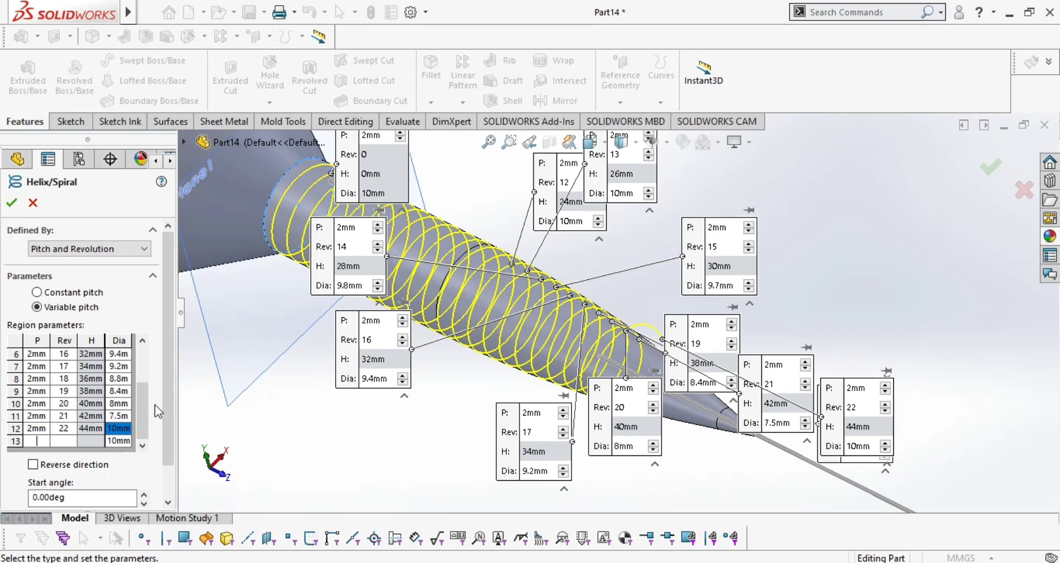
double_click(120, 429)
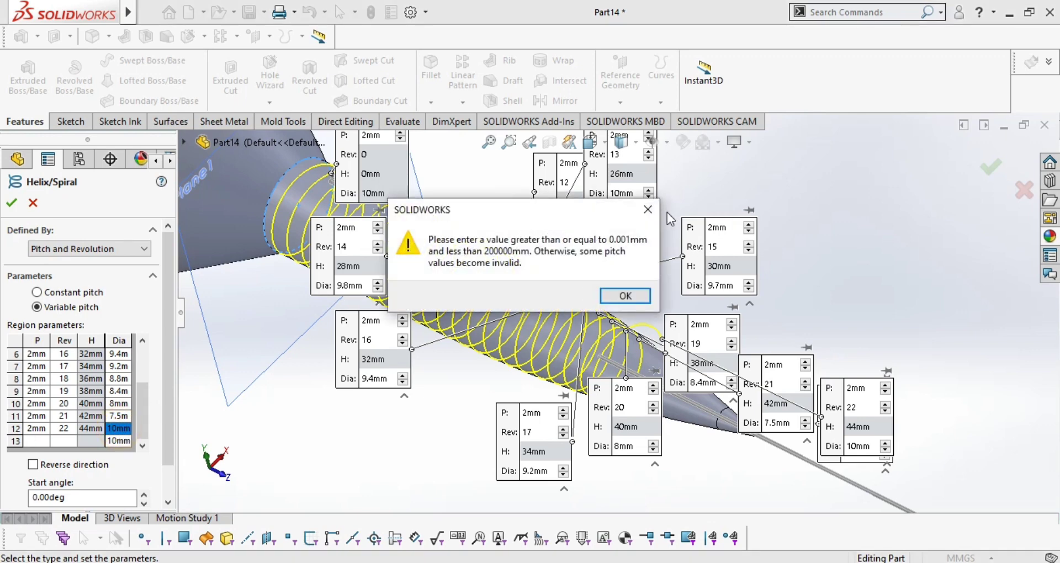
left_click(655, 210)
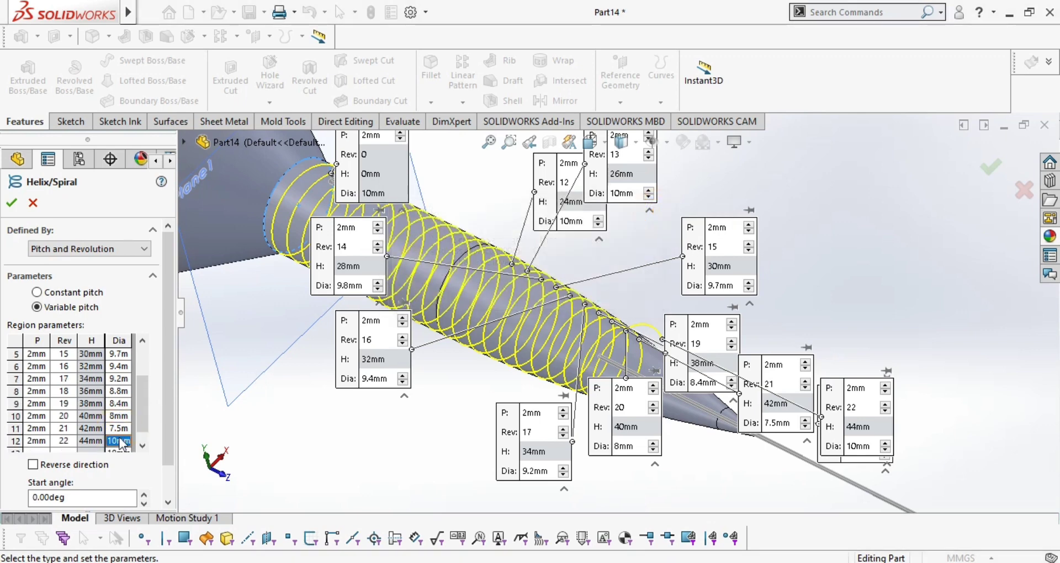
key("Return")
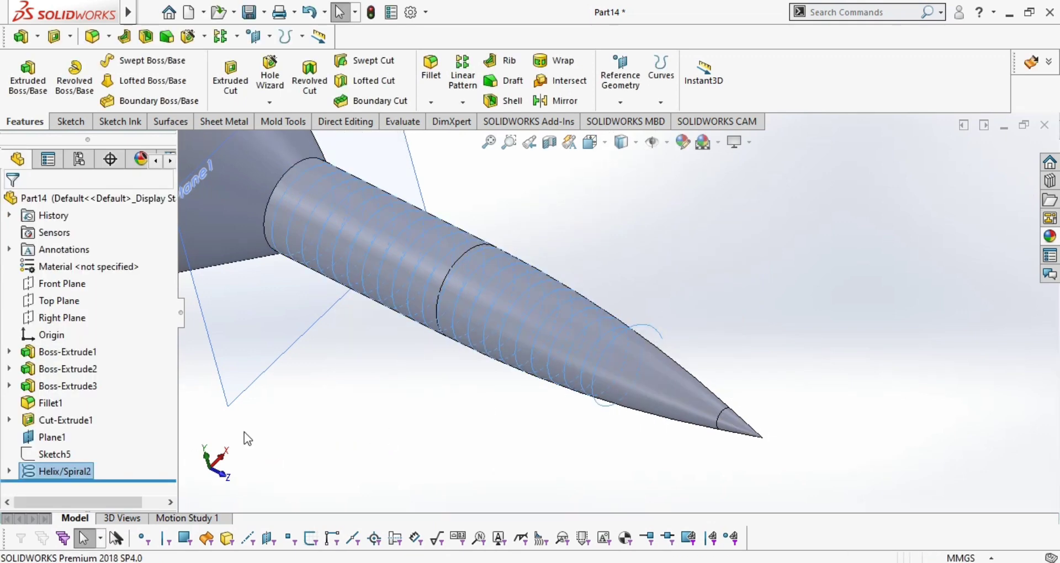
Reopen the helix for editing and set its diameter at revolution 22 to 7 mm
left_click(35, 472)
left_click(475, 433)
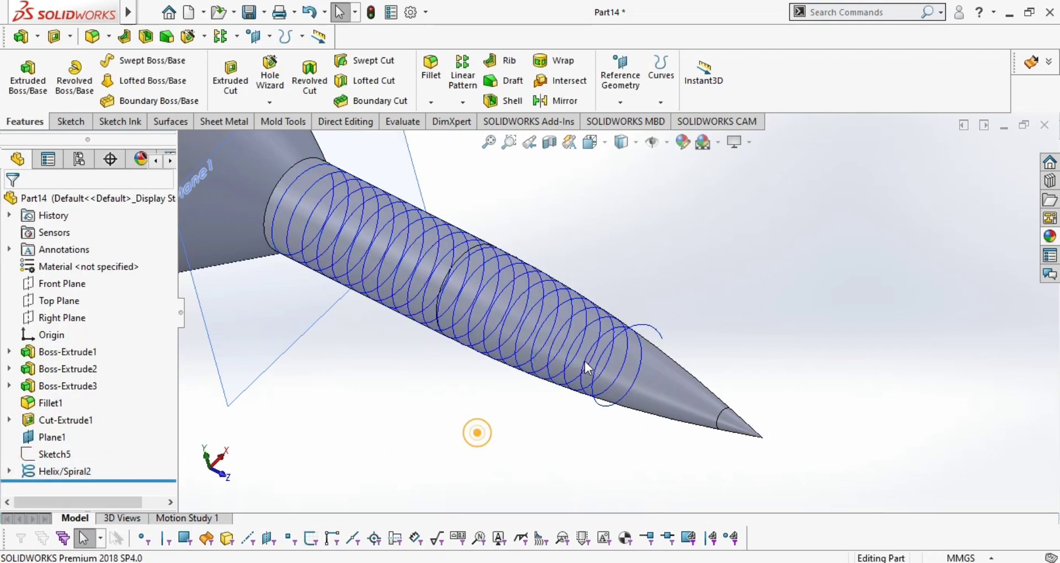
left_click(633, 332)
left_click(667, 276)
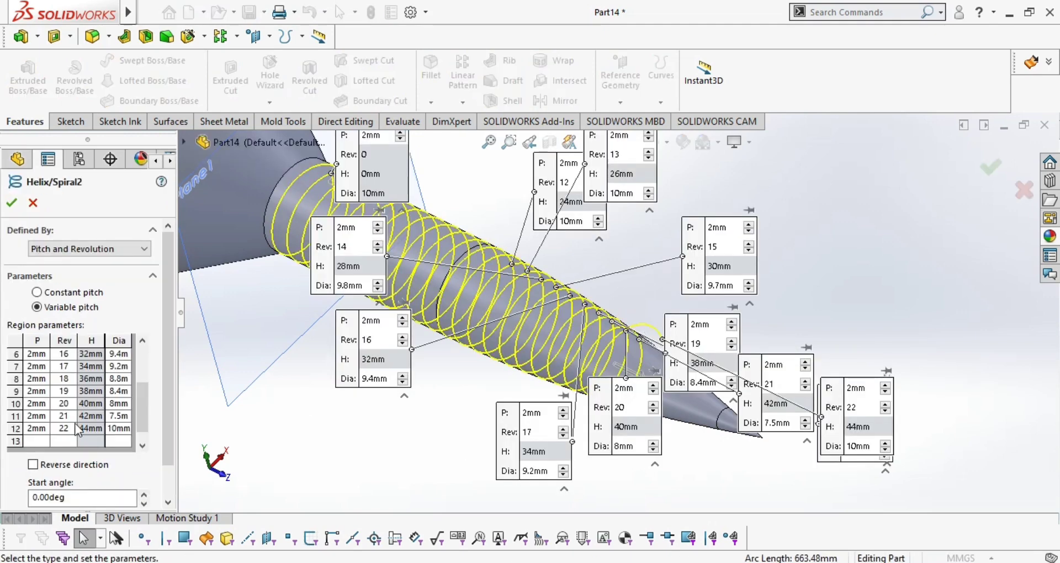
left_click(120, 428)
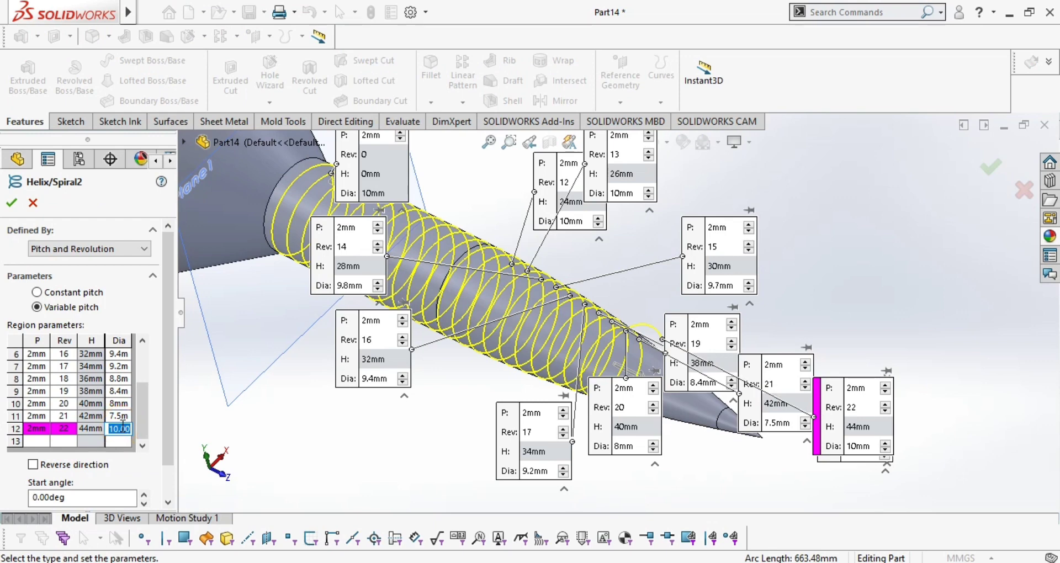
type("7")
key("Return")
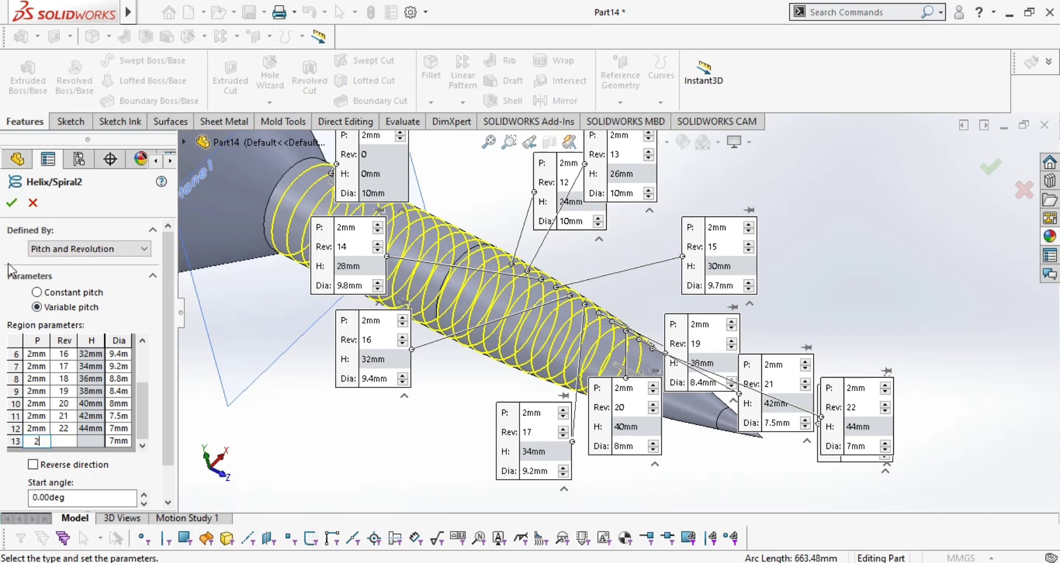
Add a helix region at revolution 23 with a 2 mm pitch
key("Tab")
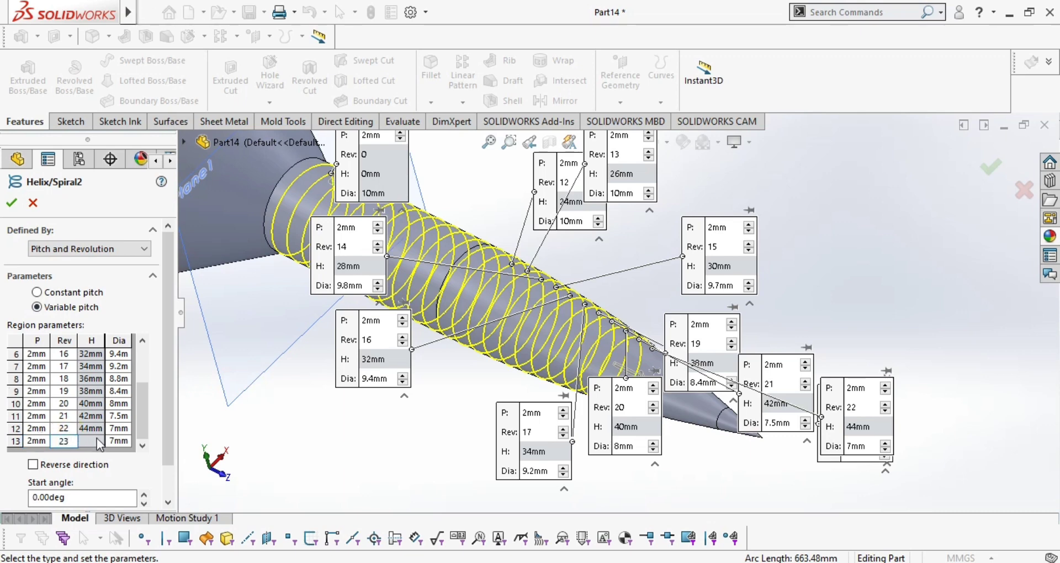
type("23")
key("Tab")
key("Return")
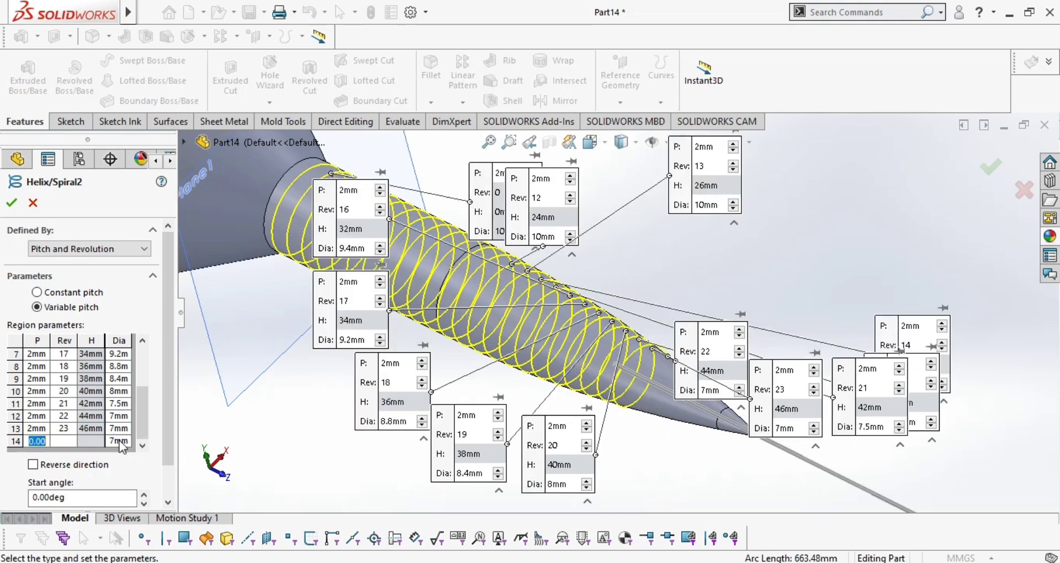
Set the helix diameter at revolution 23 to 6.2 mm and accept the edited helix
scroll(664, 387, "down", 5)
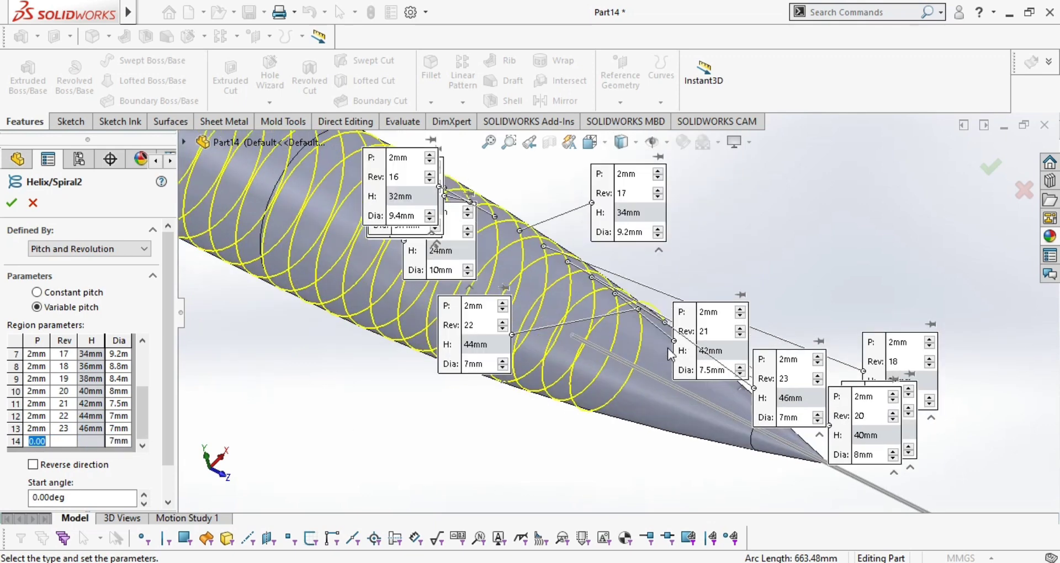
left_click(119, 428)
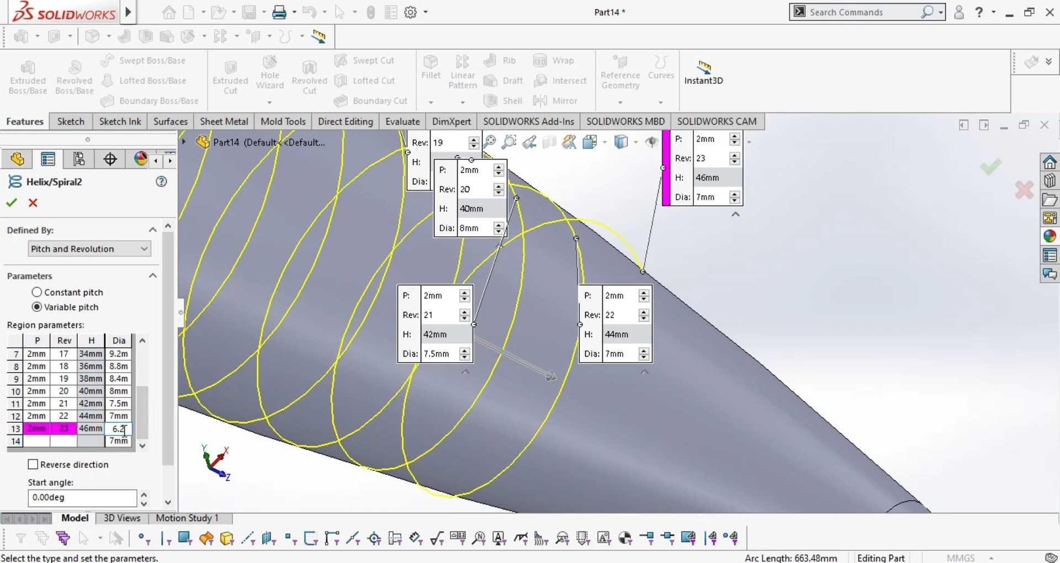
type("6.2")
key("Tab")
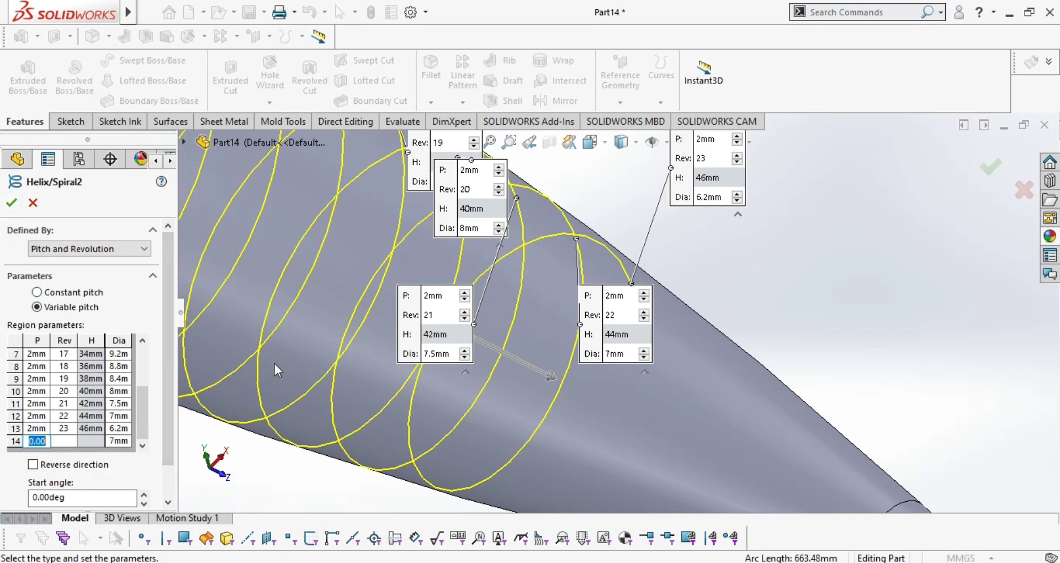
scroll(628, 330, "up", 8)
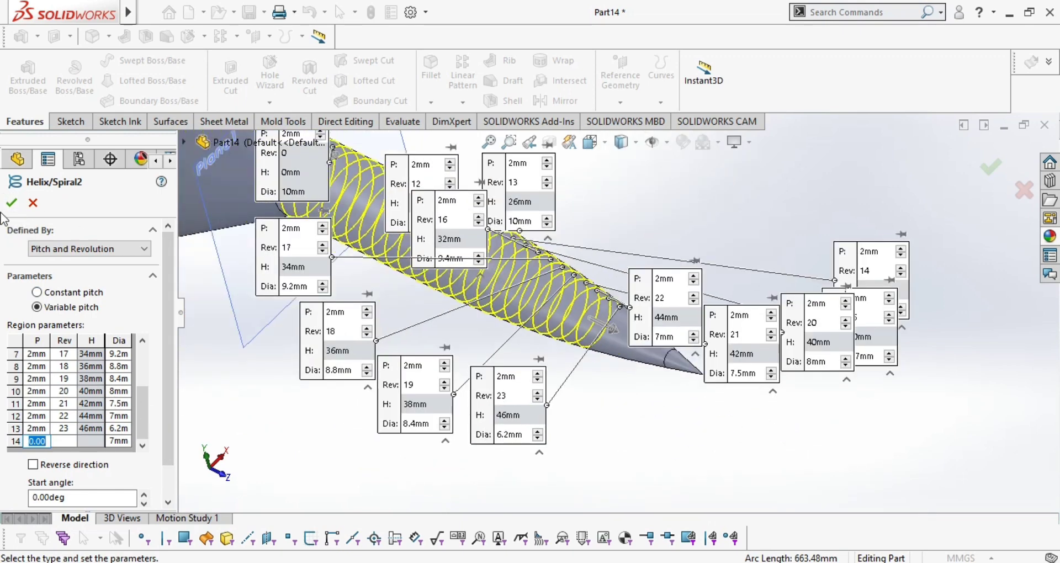
left_click(11, 203)
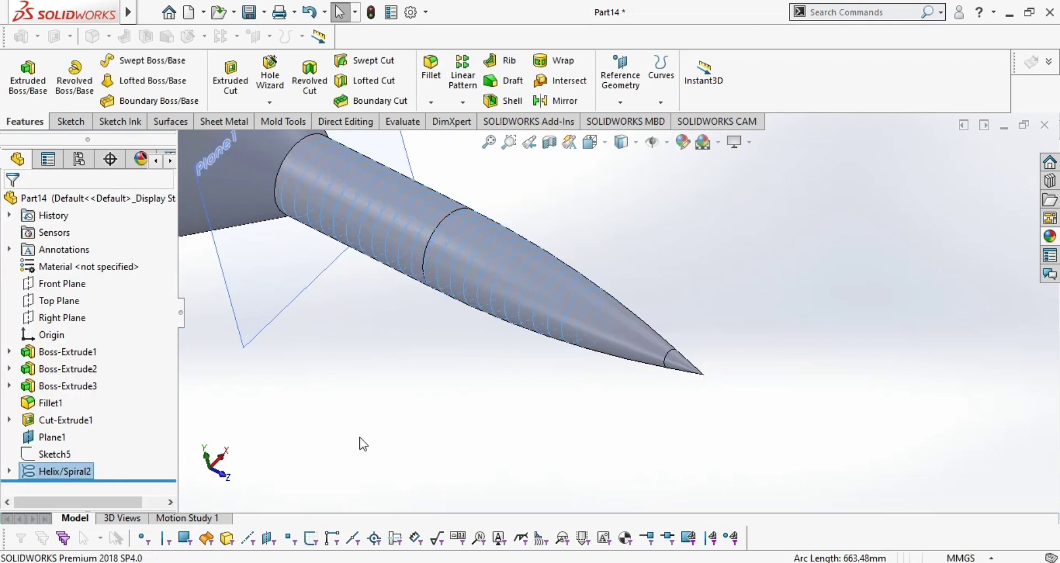
Start a new sketch on the Top Plane, viewed square-on at the helix end near the screw tip
middle_click_drag(379, 449, 356, 432)
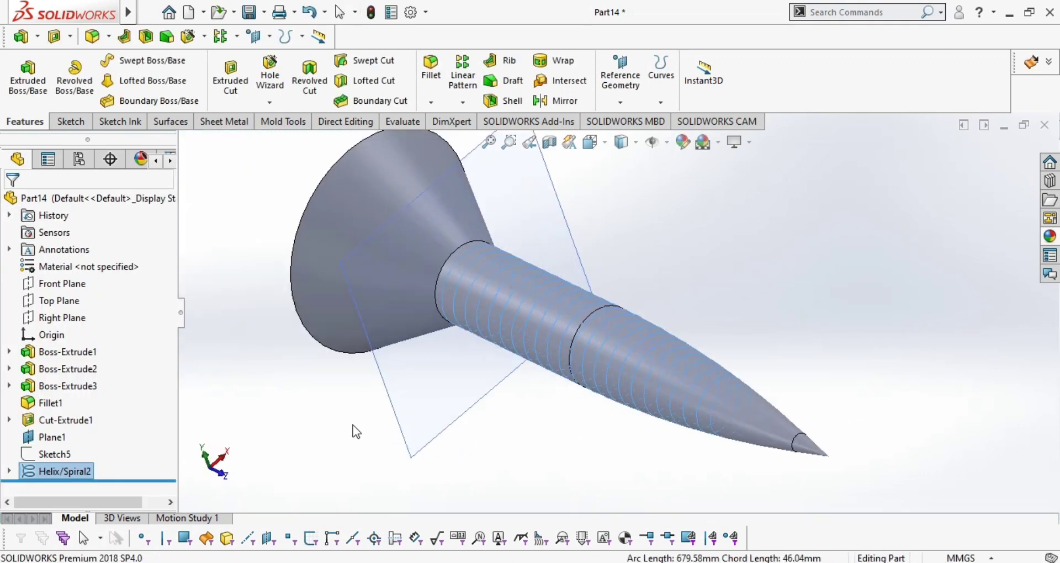
left_click(67, 301)
left_click(149, 287)
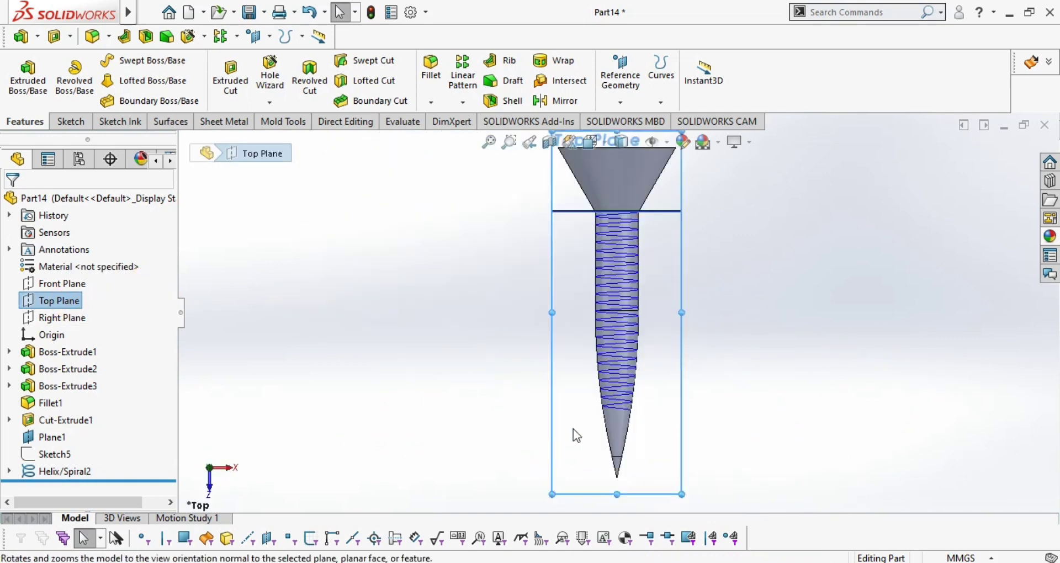
left_click(44, 301)
left_click(127, 278)
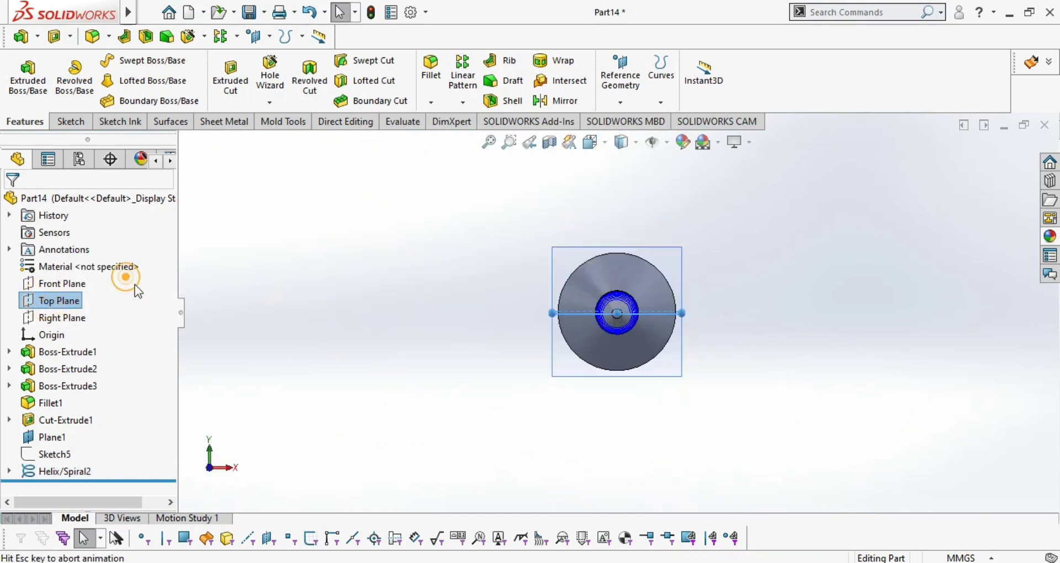
scroll(579, 299, "down", 10)
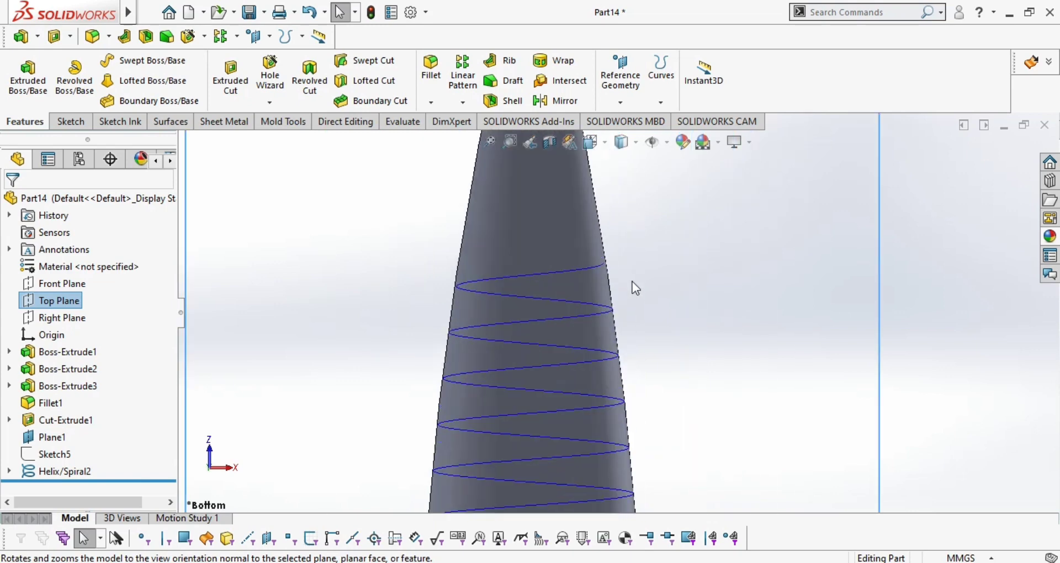
scroll(590, 280, "down", 3)
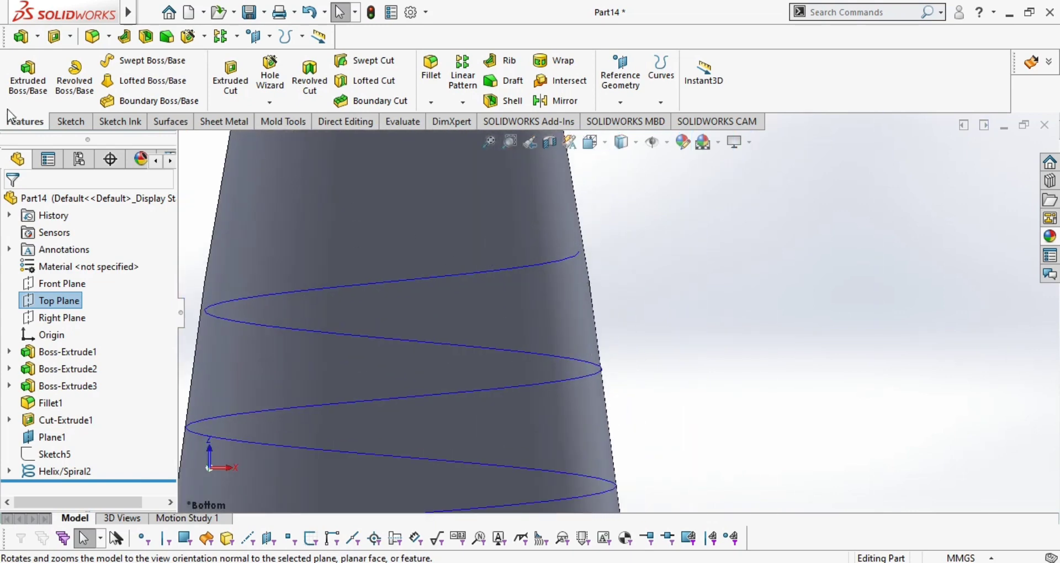
left_click(63, 121)
left_click(62, 298)
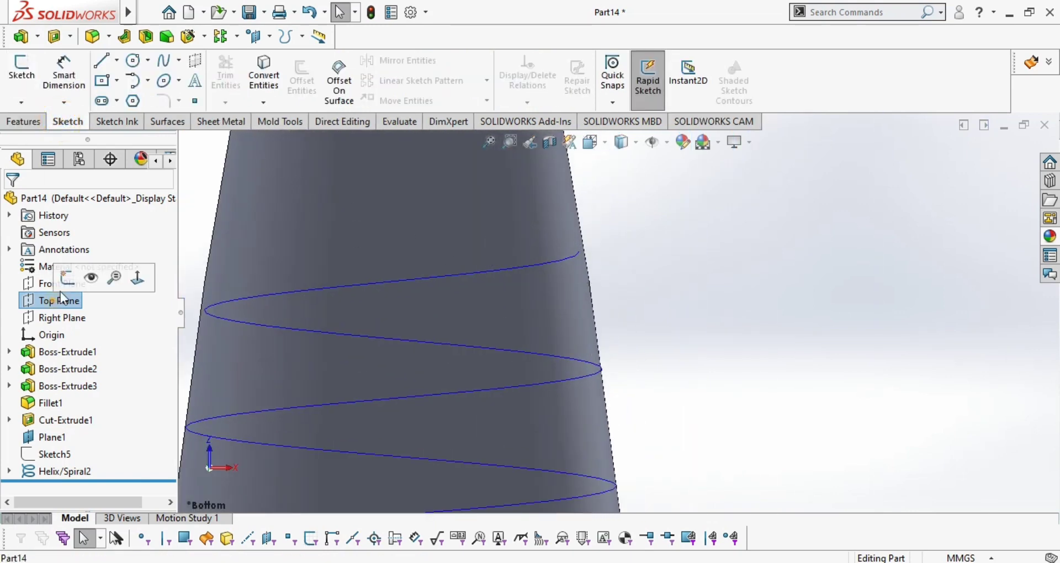
left_click(67, 278)
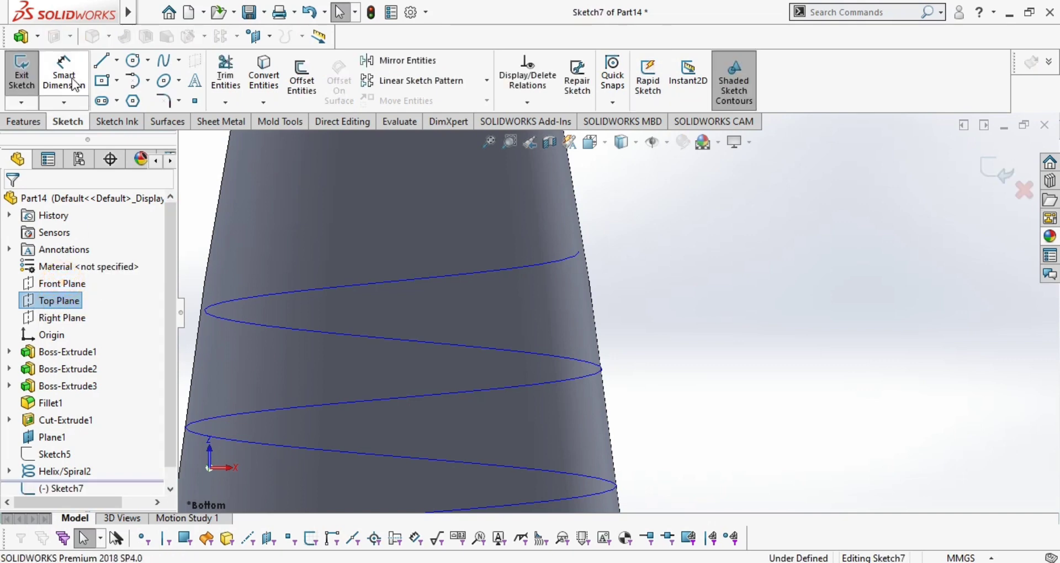
Sketch a closed triangle at the helix end, with a vertical side about 1.54 mm long and its apex pointing outward past the shank
left_click(101, 60)
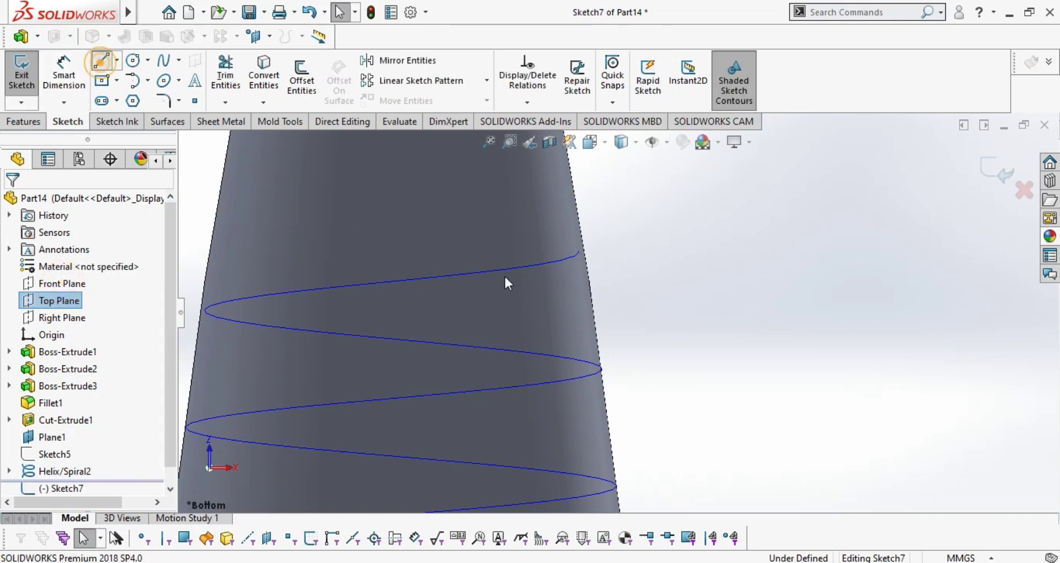
left_click(535, 263)
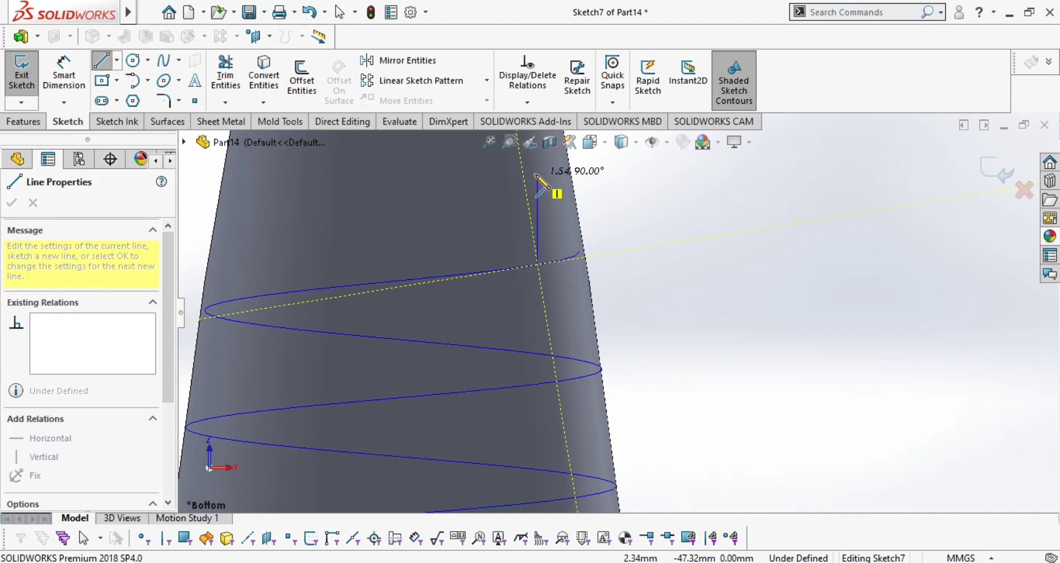
left_click(537, 175)
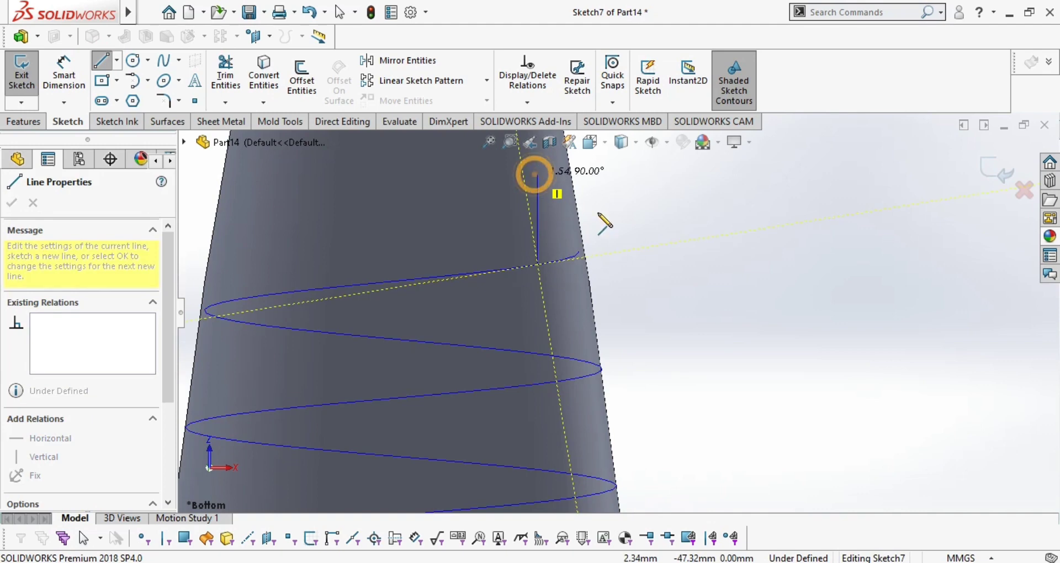
left_click(537, 265)
scroll(561, 252, "up", 3)
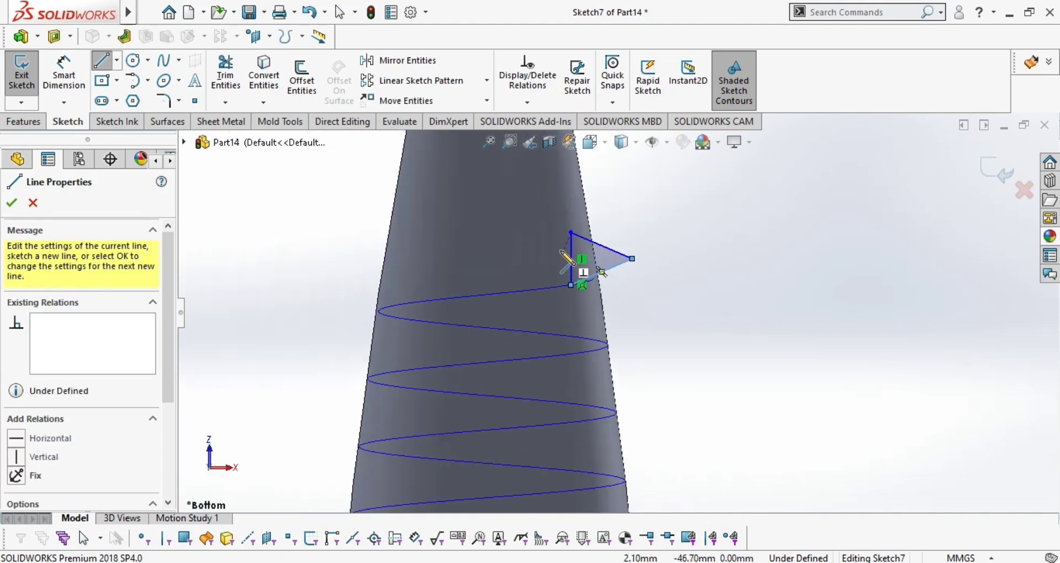
key("Escape")
key("Escape")
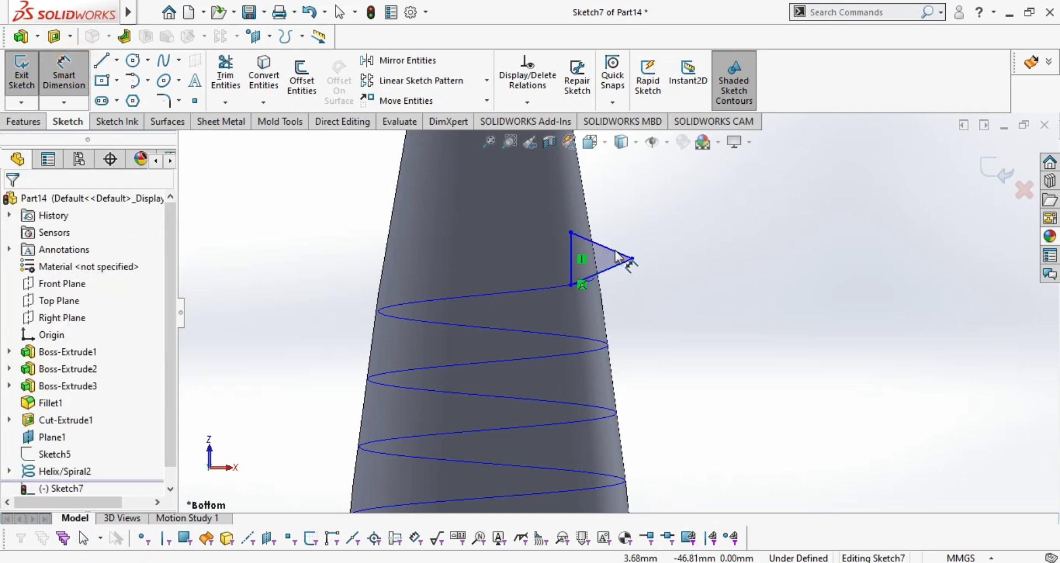
Make the triangle's two slanted sides equal in length
left_click(618, 264)
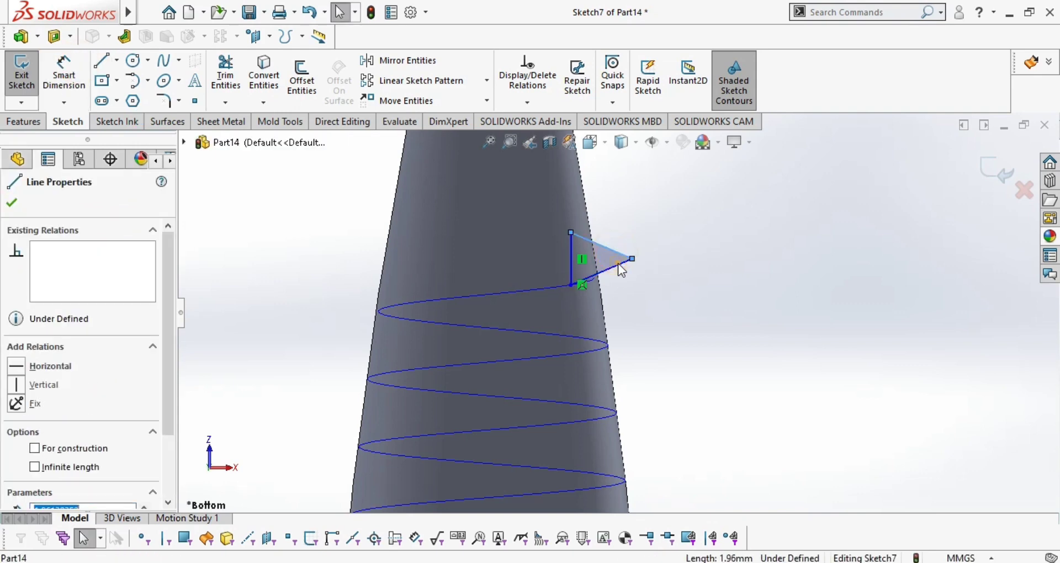
left_click(624, 267, "ctrl")
left_click(775, 194)
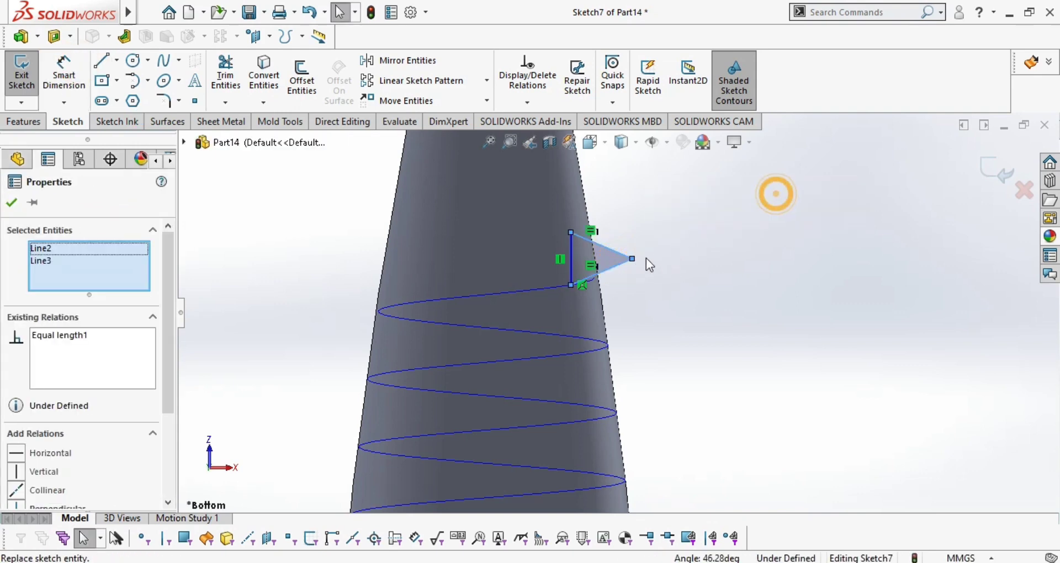
key("Escape")
Dimension the triangle's upper slanted side to 1.5 mm
left_click(59, 69)
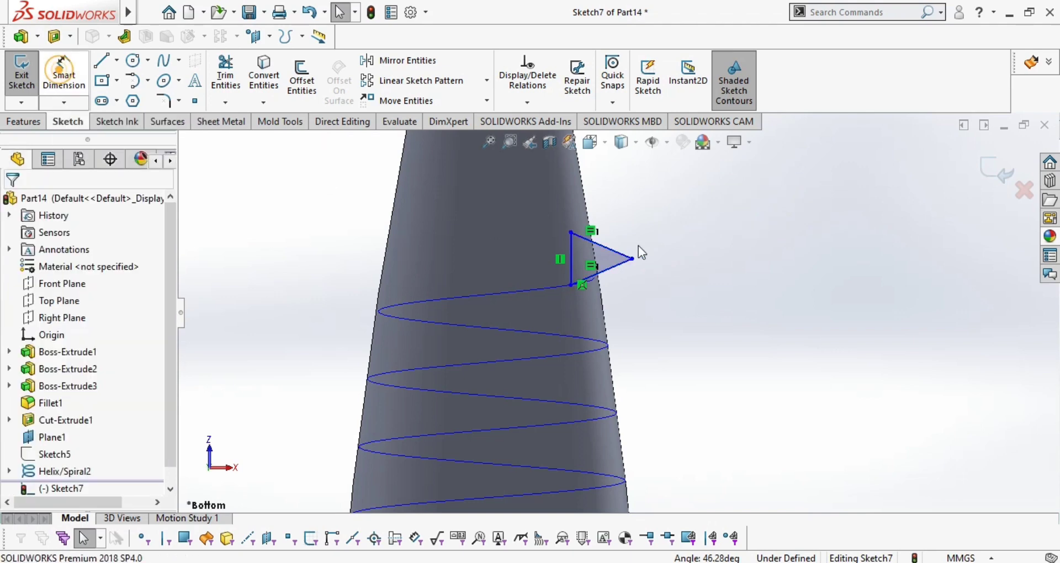
left_click(51, 85)
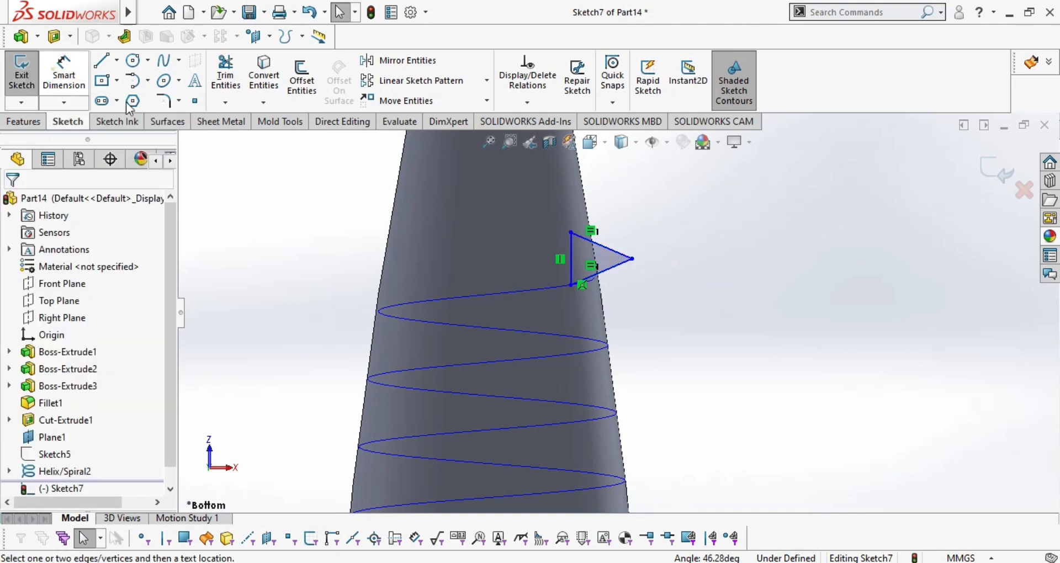
left_click(607, 247)
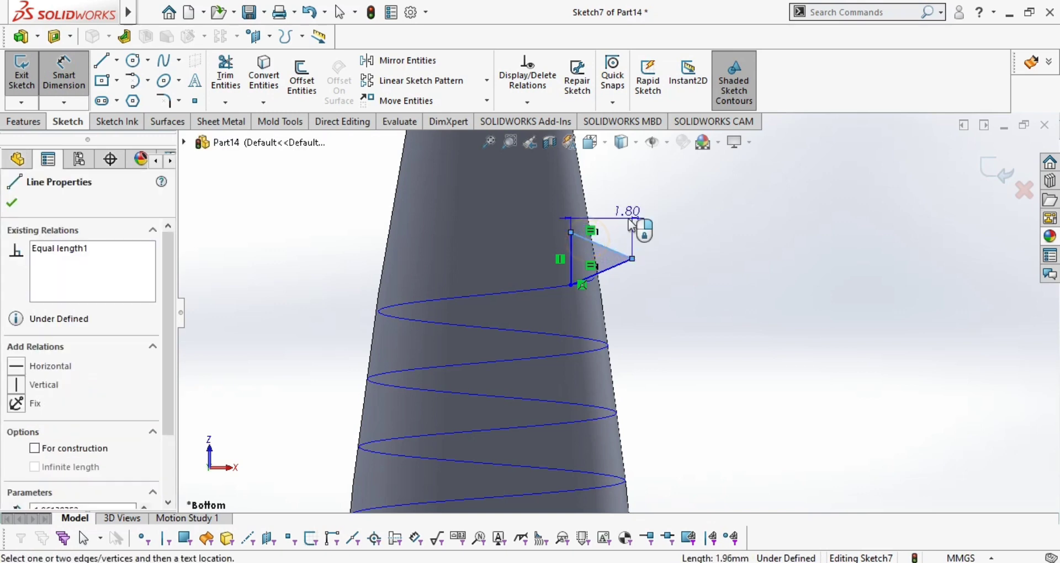
left_click(643, 218)
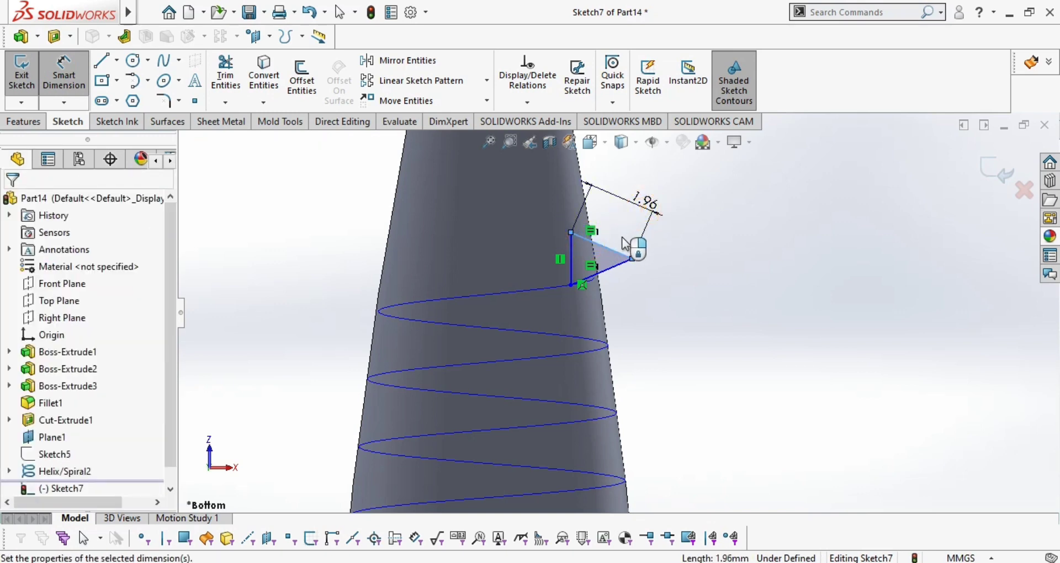
type("1.5")
key("Return")
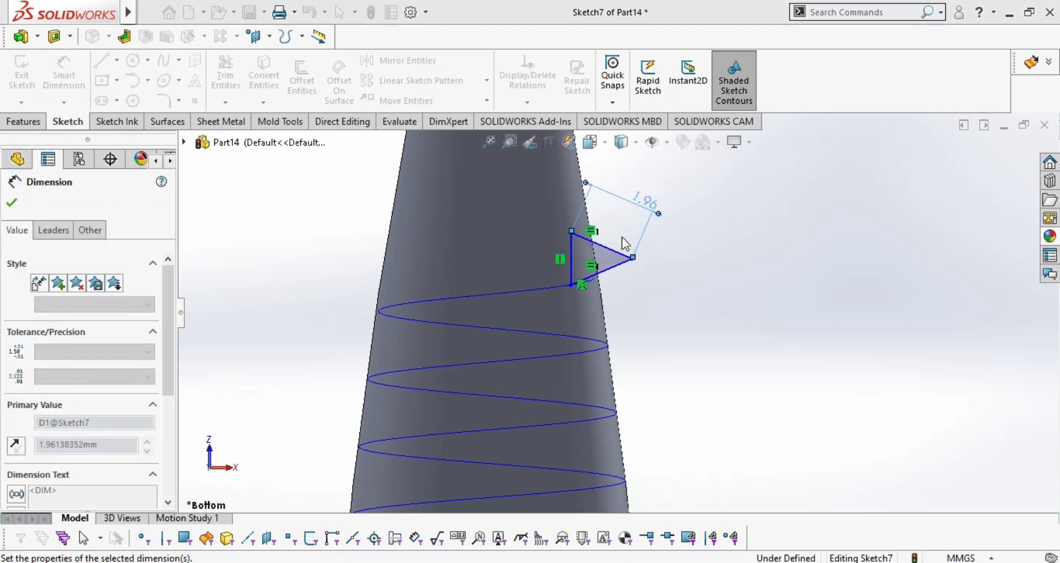
Set the length of the triangle's upper slanted side to 2 mm
left_click(635, 206)
double_click(88, 442)
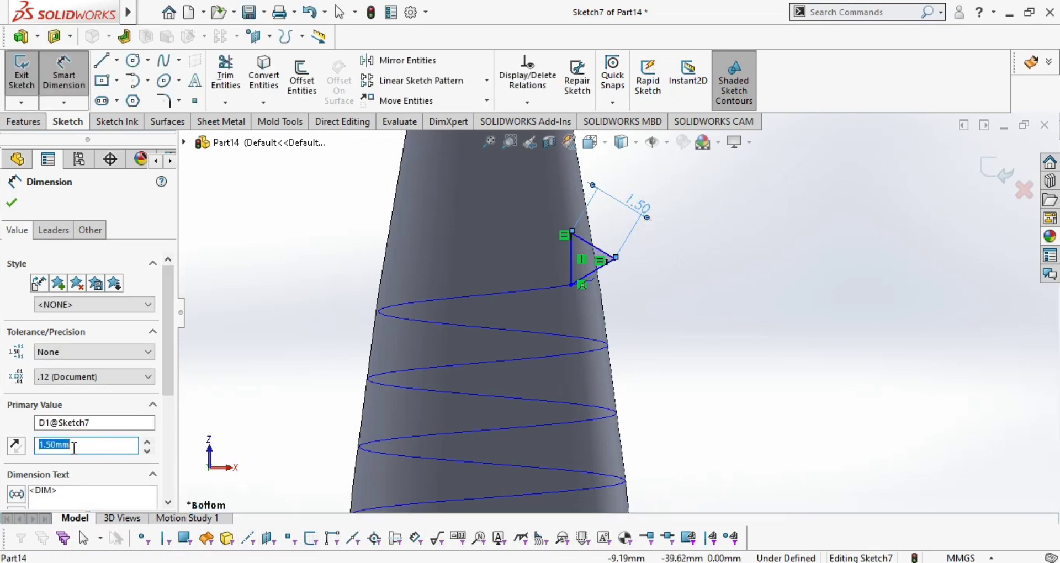
type("2")
key("Return")
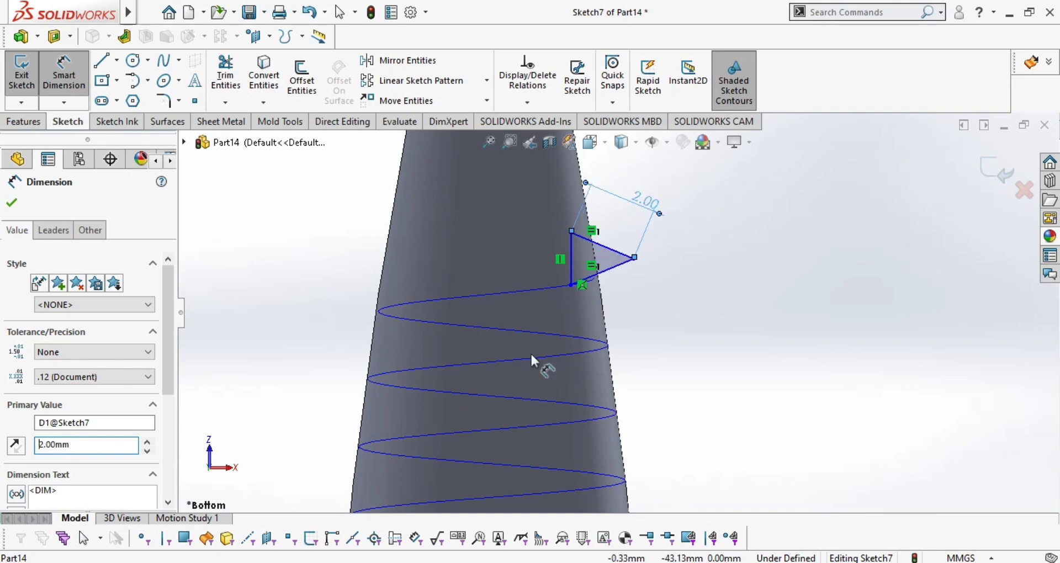
Dimension the triangle's vertical side to 1.5 mm and finish the thread profile sketch
left_click(571, 256)
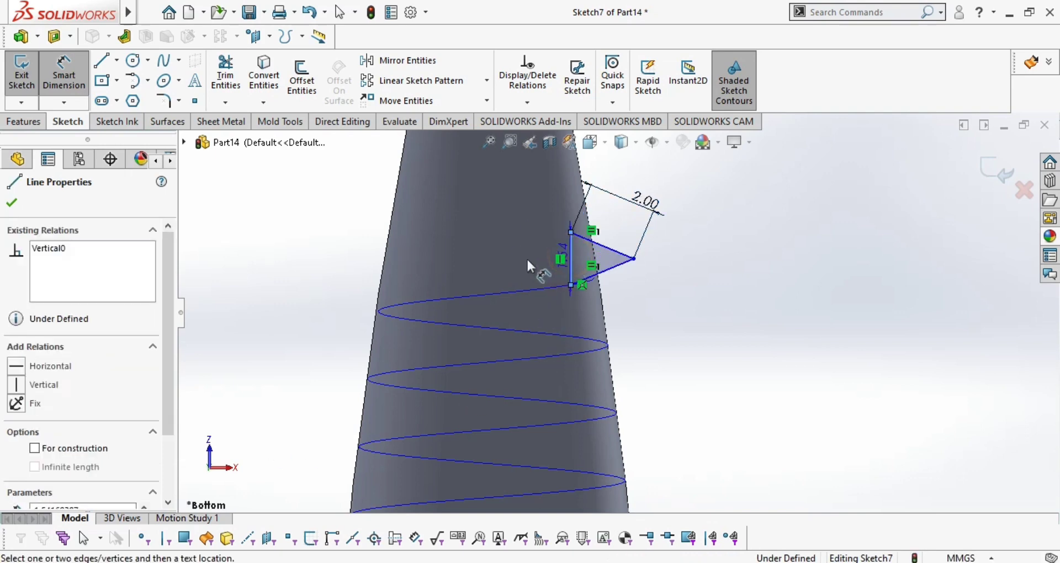
left_click(526, 258)
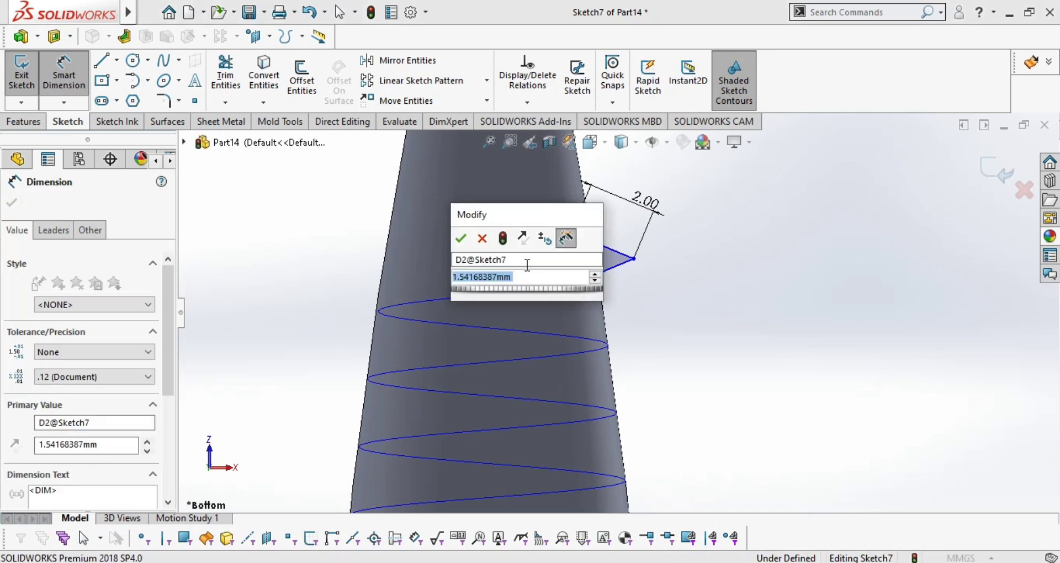
type("1.5")
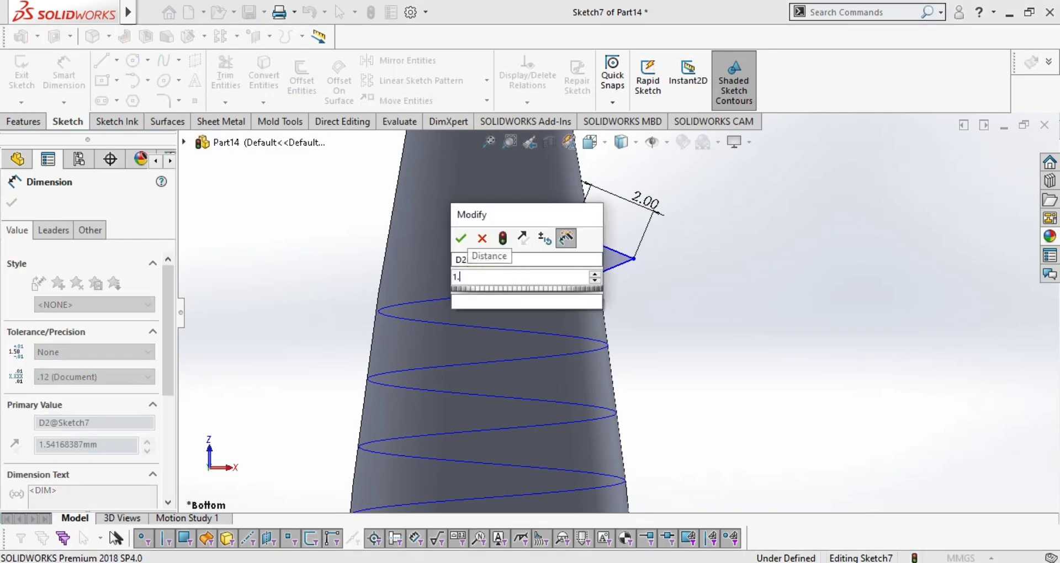
key("Return")
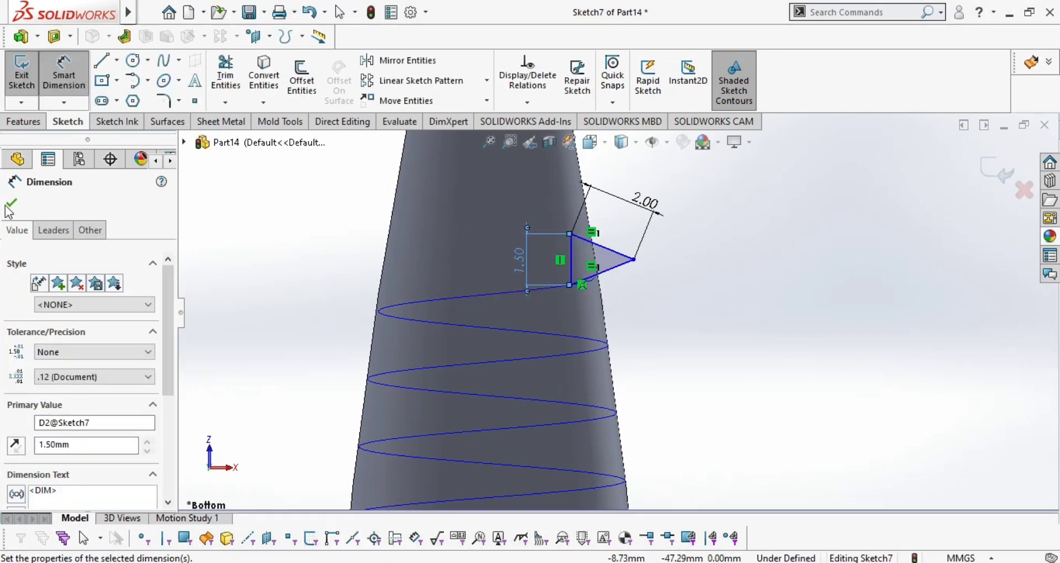
left_click(12, 202)
left_click(22, 72)
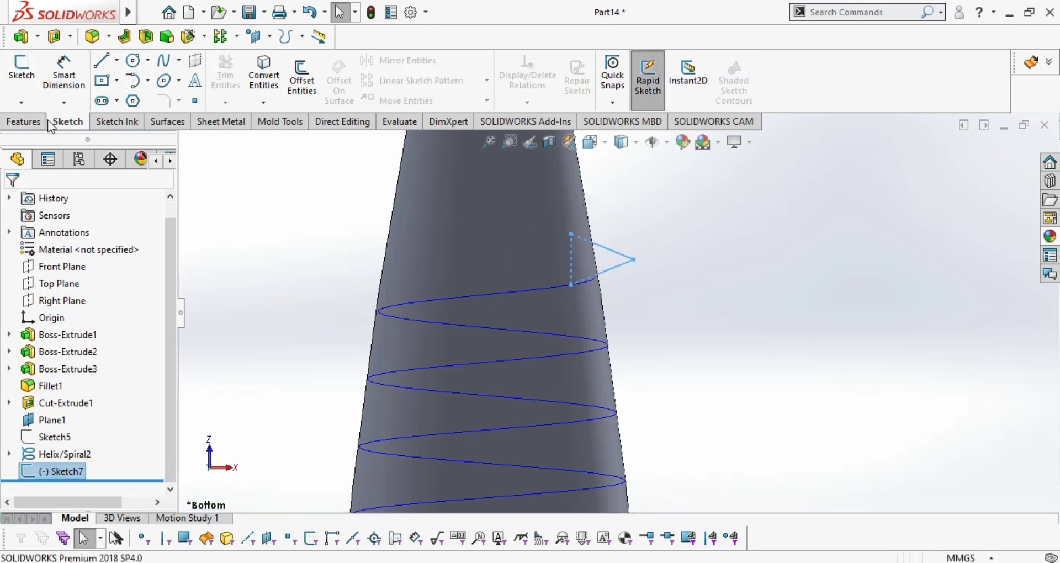
Create a swept boss for the thread using the triangle sketch as profile and the helix as path
left_click(31, 122)
left_click(130, 62)
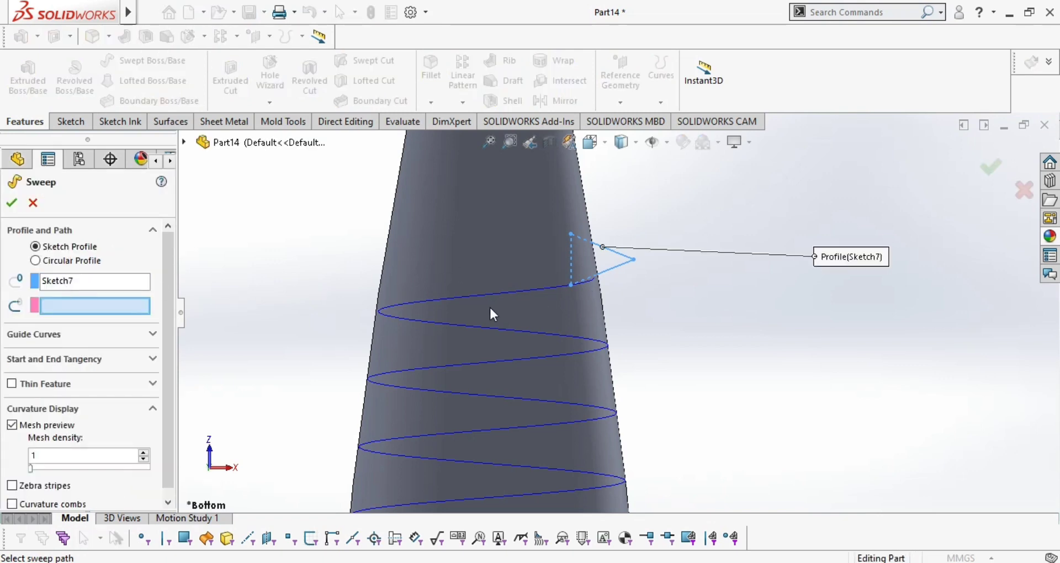
left_click(515, 362)
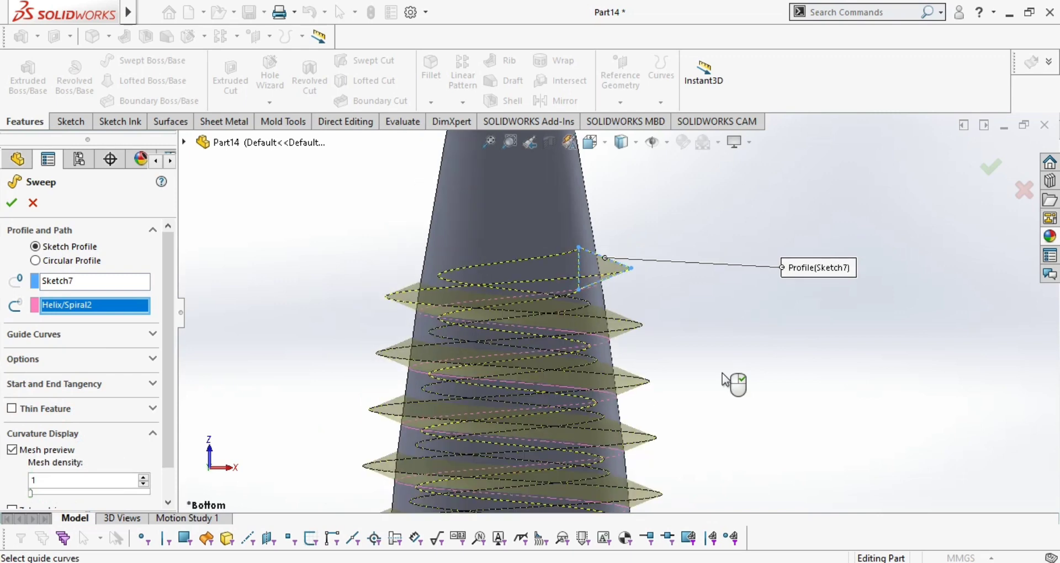
scroll(734, 381, "up", 5)
scroll(700, 440, "up", 3)
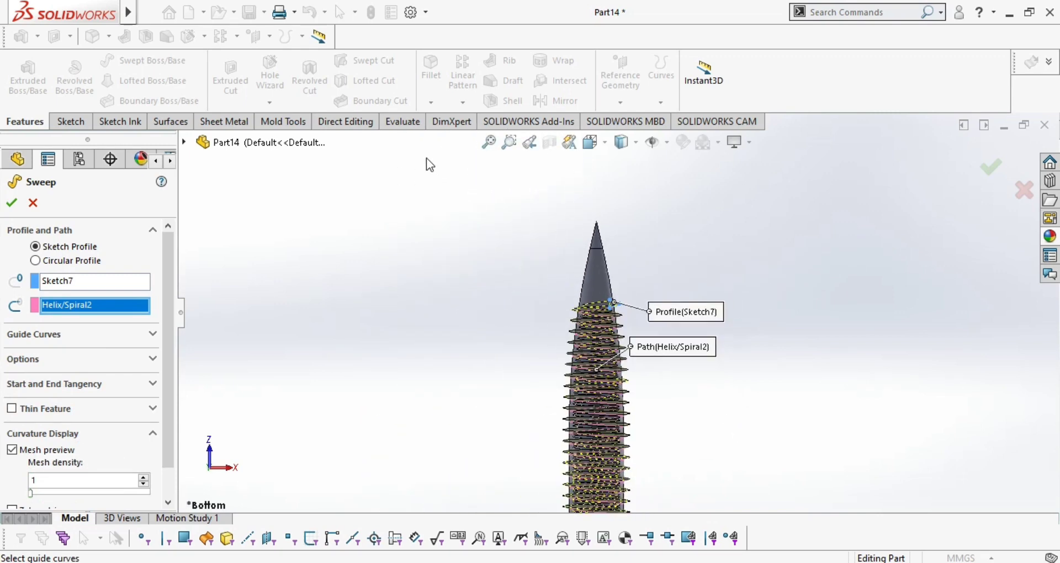
left_click(488, 142)
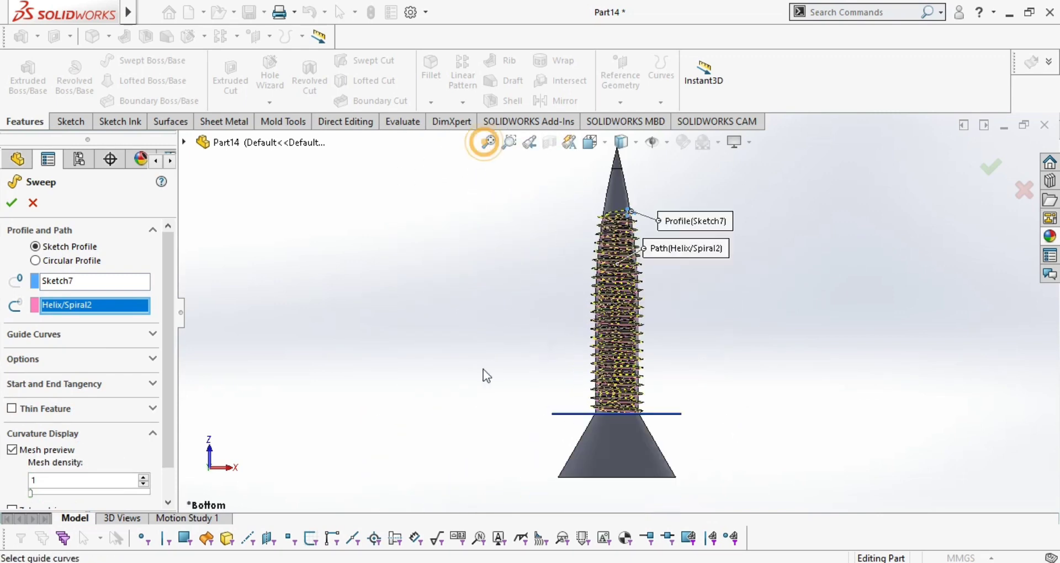
left_click(13, 205)
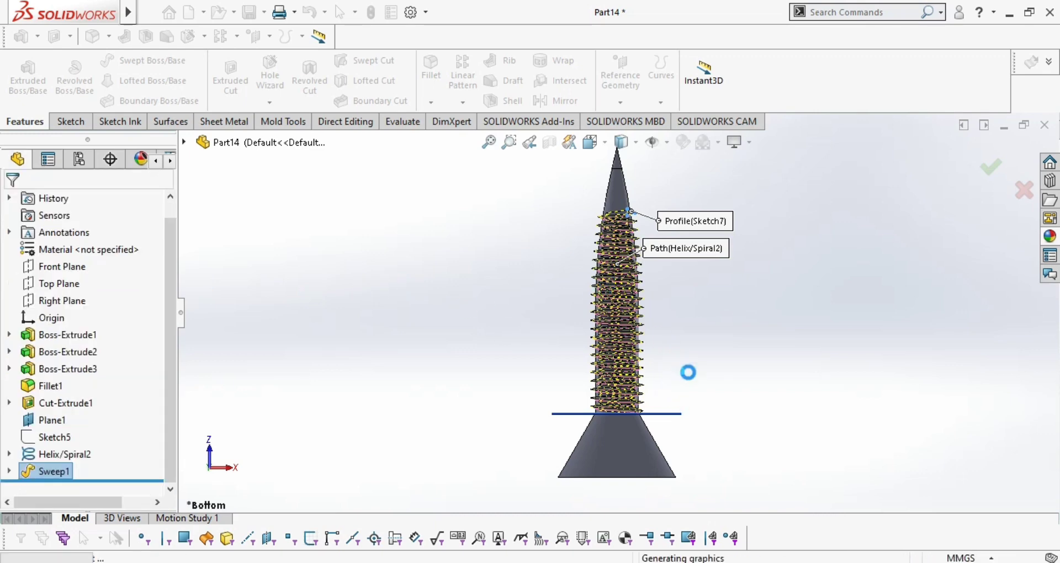
Hide the reference plane at the base of the screw head and the helix curve
middle_click_drag(688, 373, 609, 435)
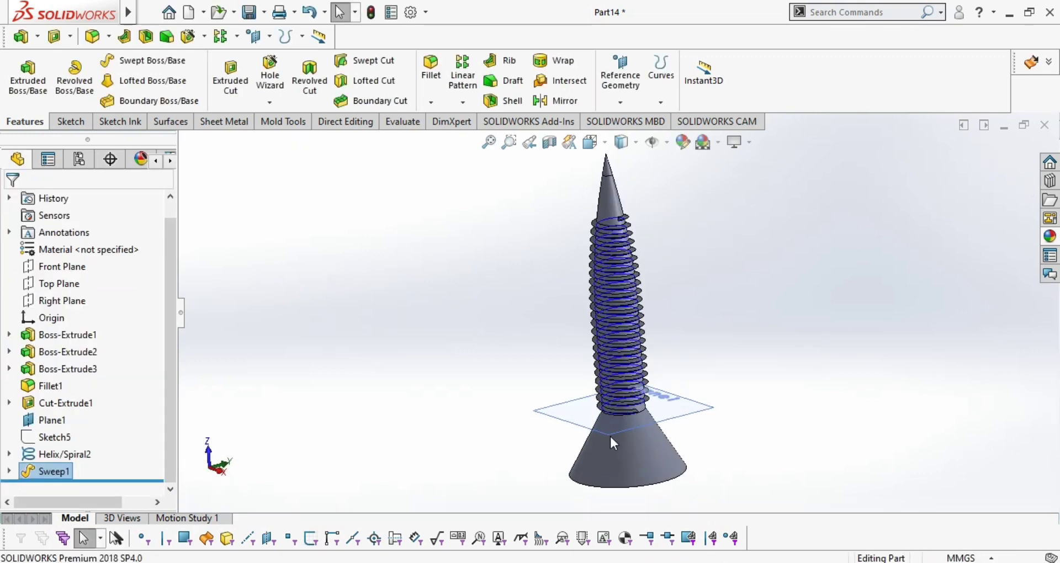
left_click(576, 413)
left_click(661, 371)
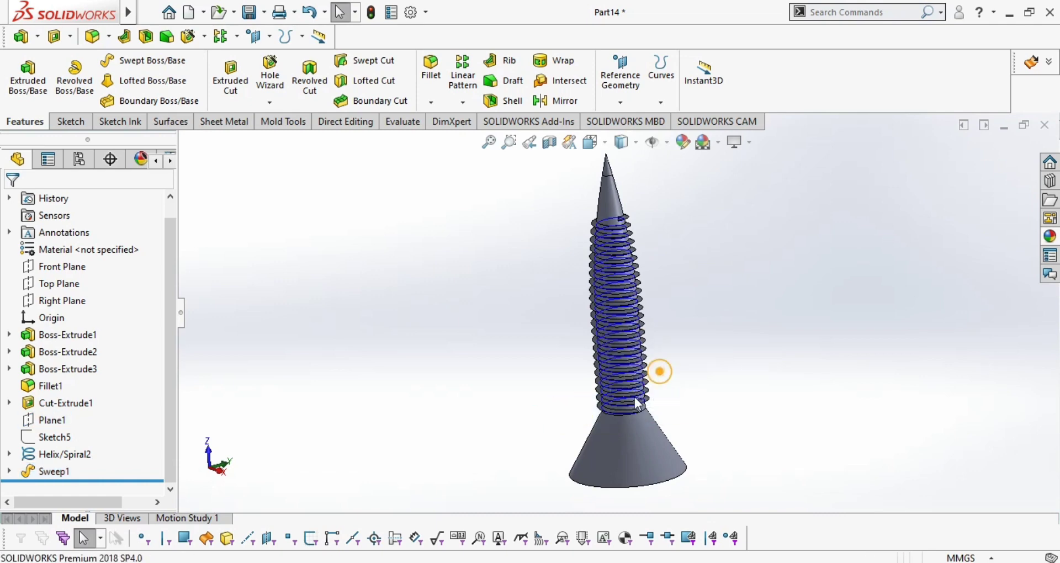
left_click(623, 409)
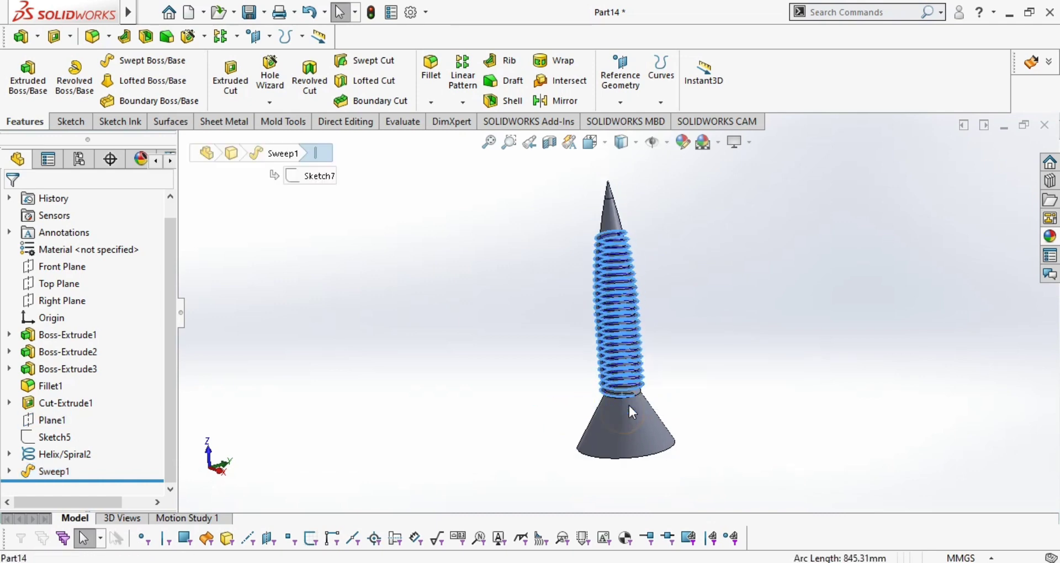
middle_click_drag(628, 403, 632, 358)
scroll(624, 330, "down", 3)
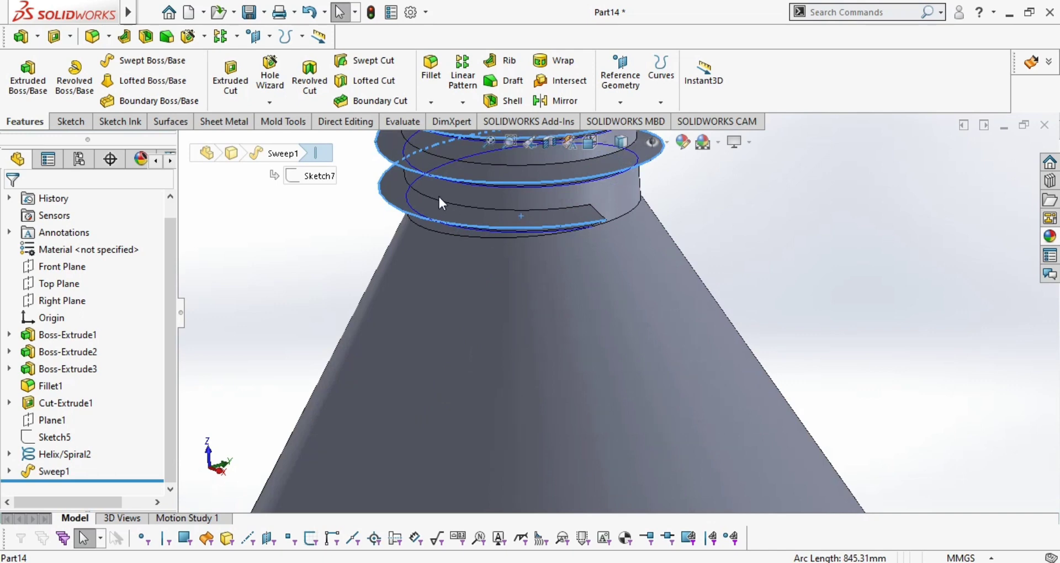
left_click(410, 187)
left_click(486, 143)
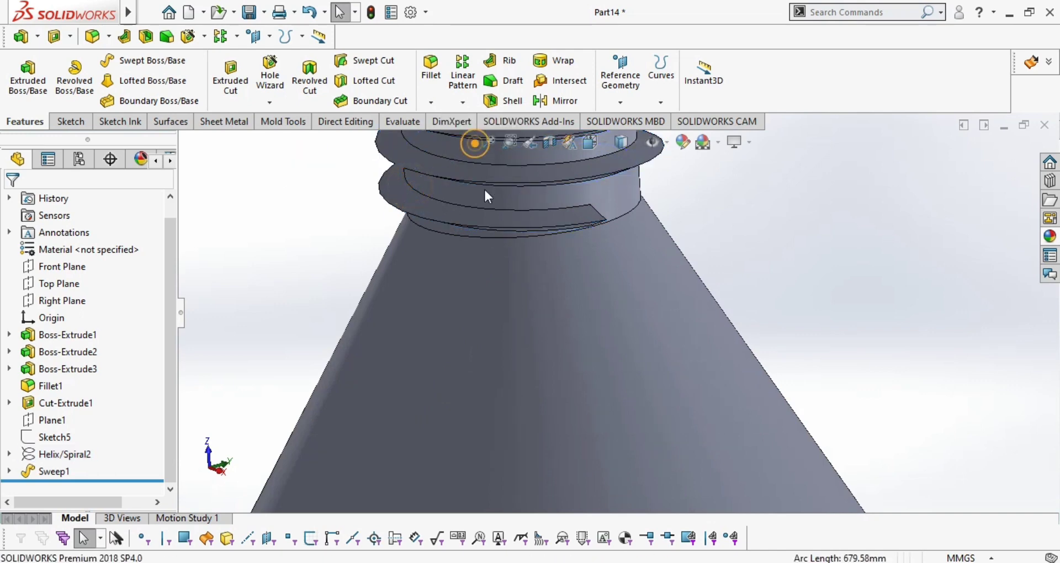
Apply the wrought iron metal appearance to the whole screw
scroll(501, 210, "up", 5)
middle_click_drag(563, 252, 436, 349)
scroll(603, 265, "down", 4)
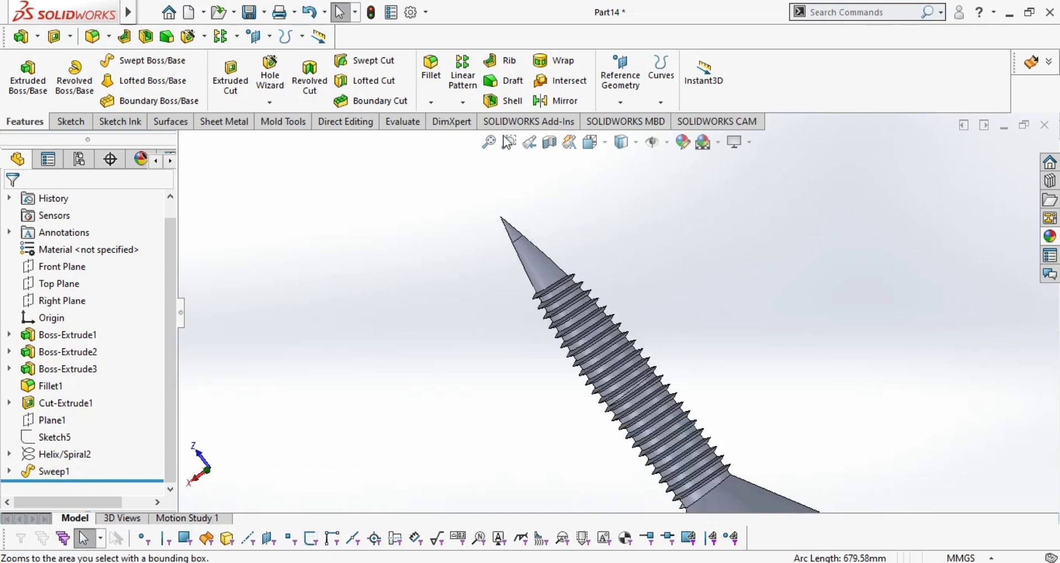
left_click(489, 143)
middle_click_drag(486, 342, 621, 202)
left_click(1049, 237)
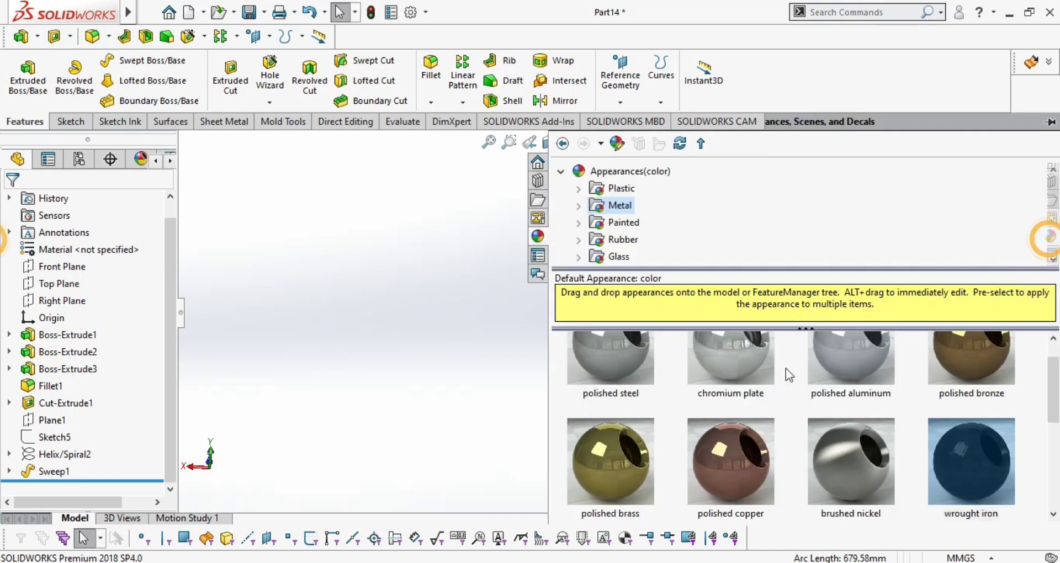
left_click(976, 462)
left_click(379, 431)
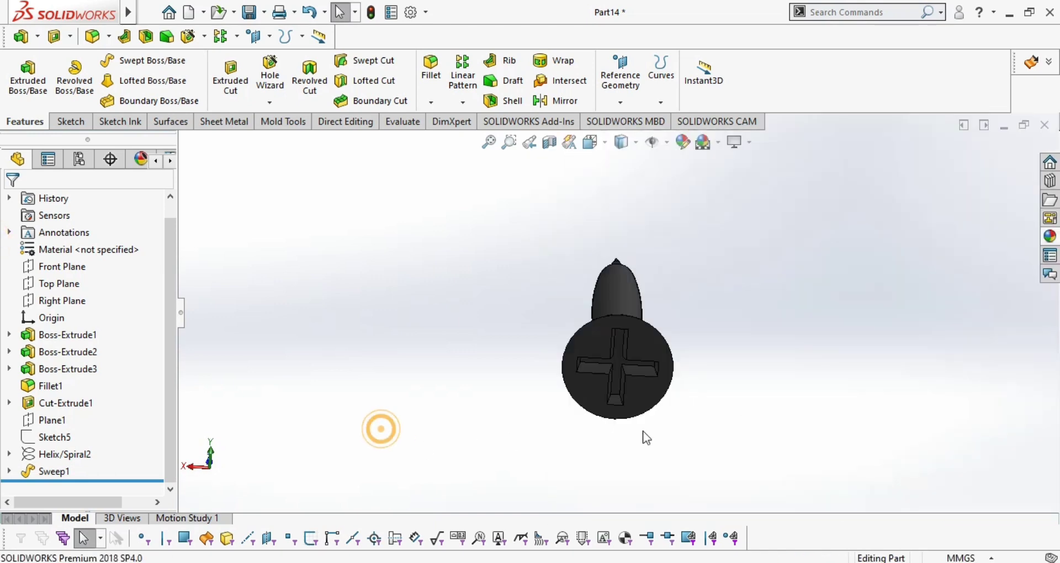
middle_click_drag(643, 437, 685, 331)
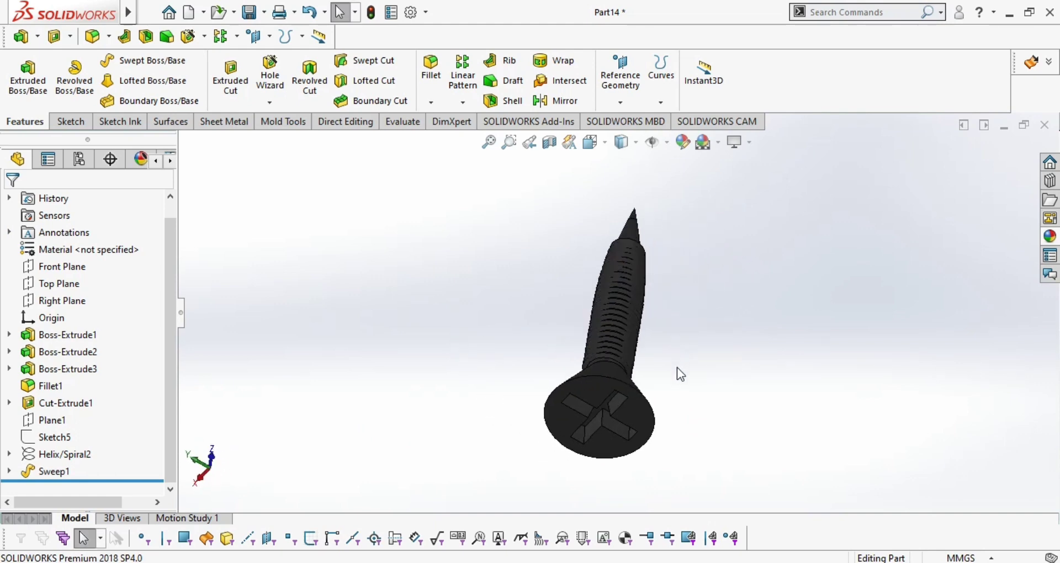